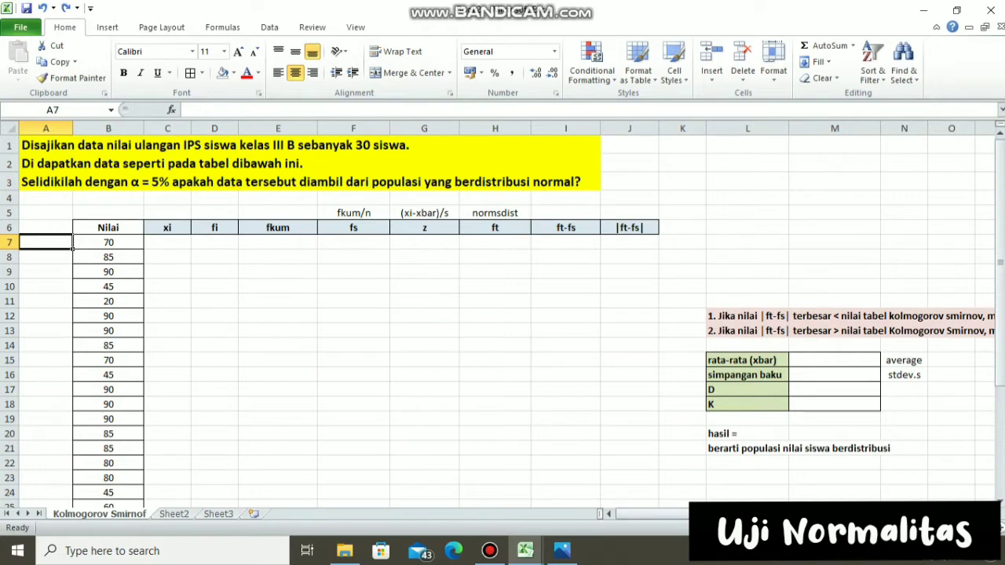
- Sort the Nilai scores in B7:B36 from smallest to largest, expanding the selection to the adjacent data
mouse_move(1000, 197)
left_mouse_down()
mouse_move(1000, 220)
mouse_move(999, 197)
left_mouse_up()
left_click_drag(108, 242, 108, 481)
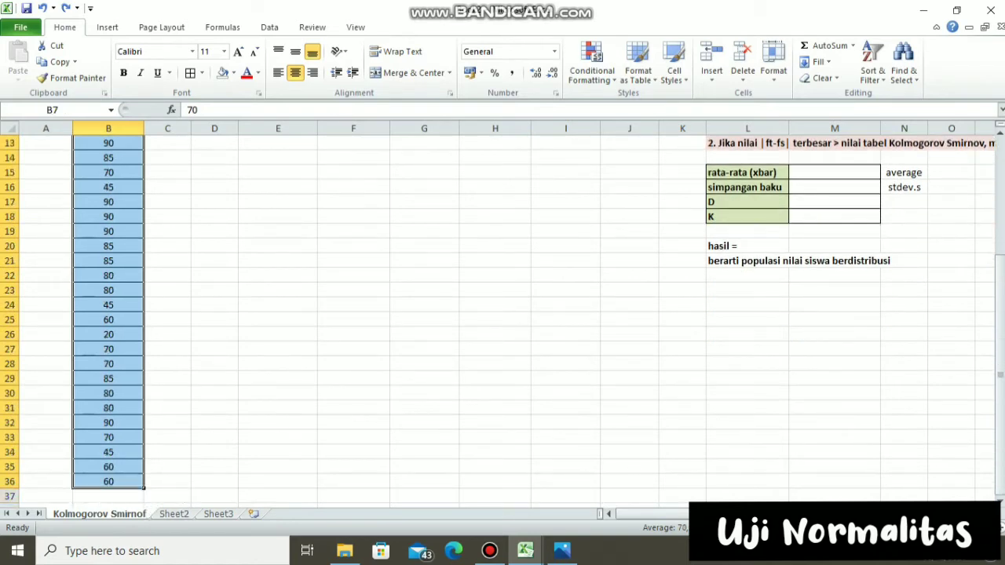
right_click(114, 482)
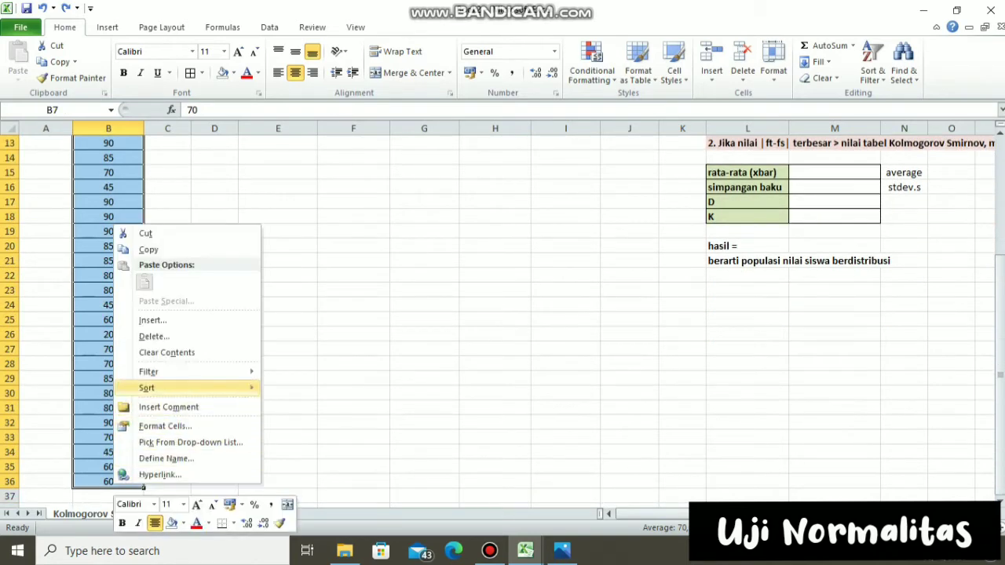
mouse_move(181, 387)
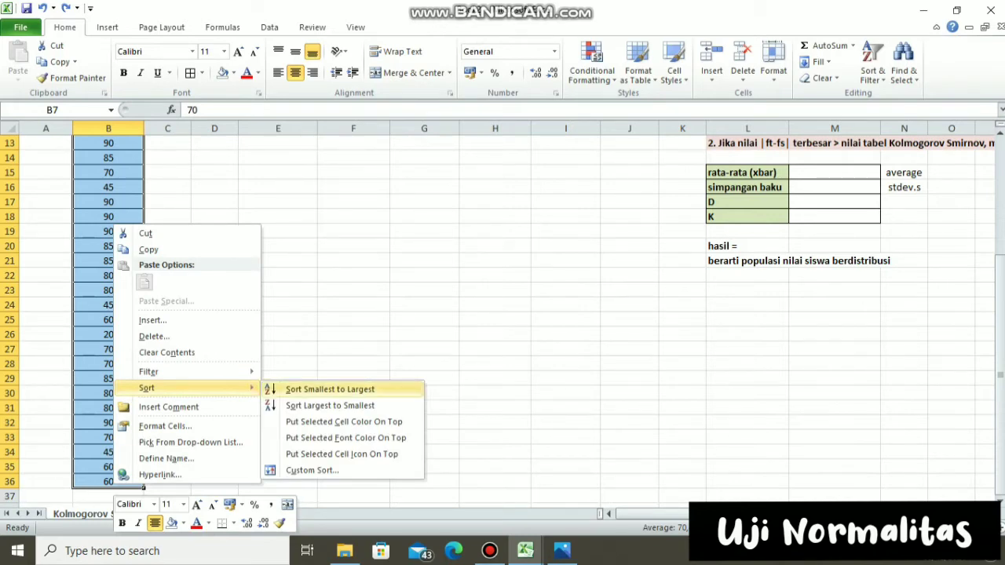
left_click(330, 388)
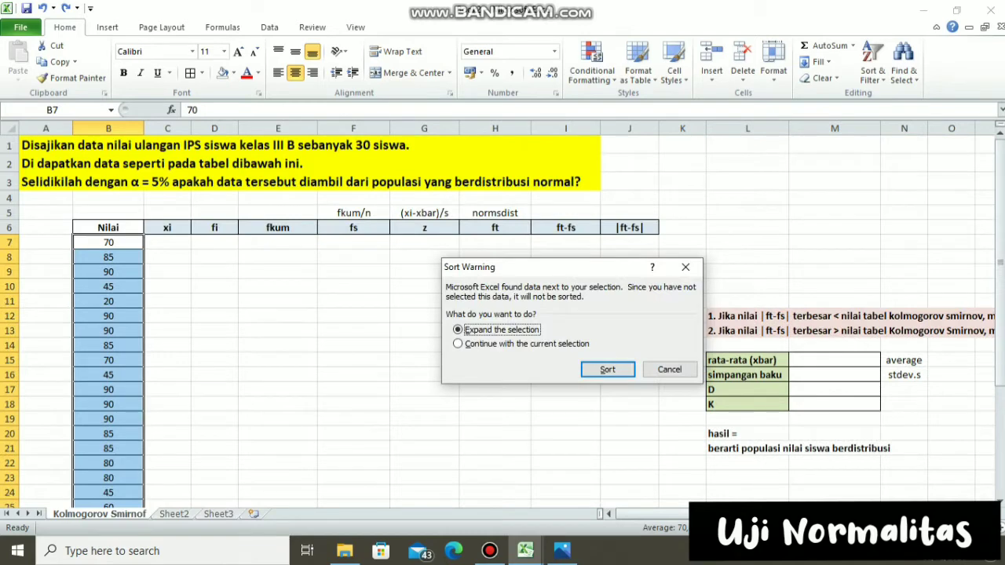
key("Return")
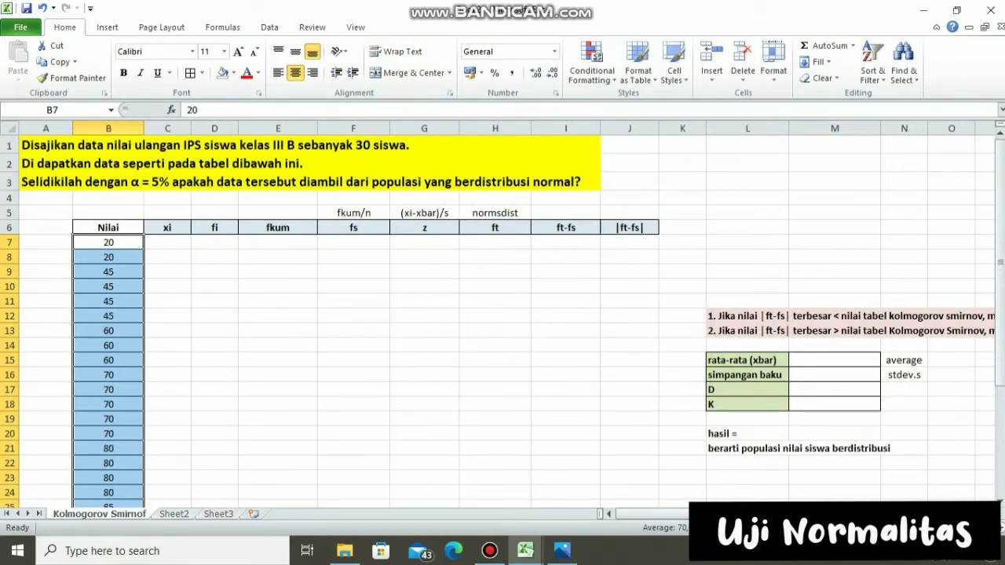
left_click(108, 257)
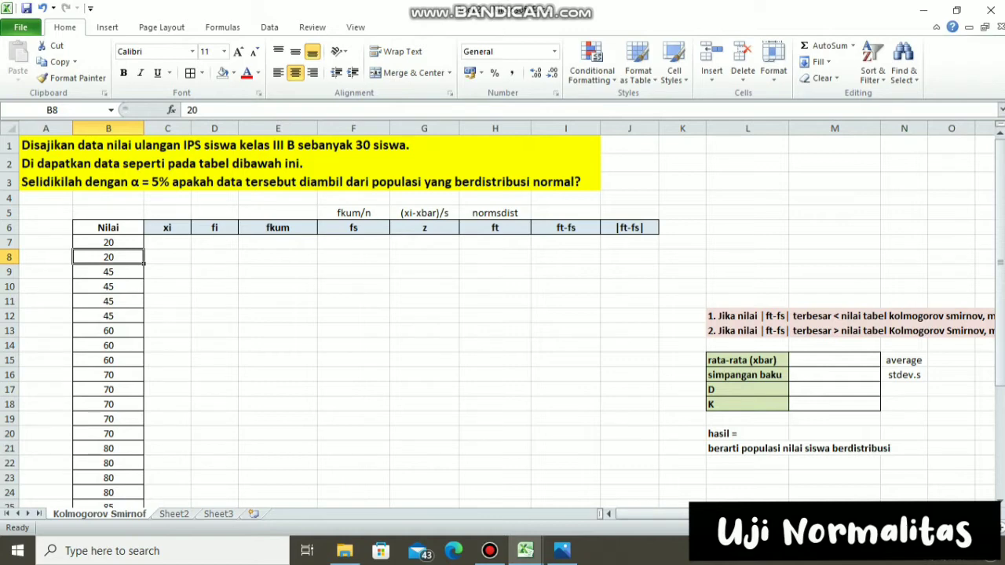
- Enter the distinct scores 20, 45, 60, 70 and 80 in the xi column, cells C7 to C11
left_click(168, 242)
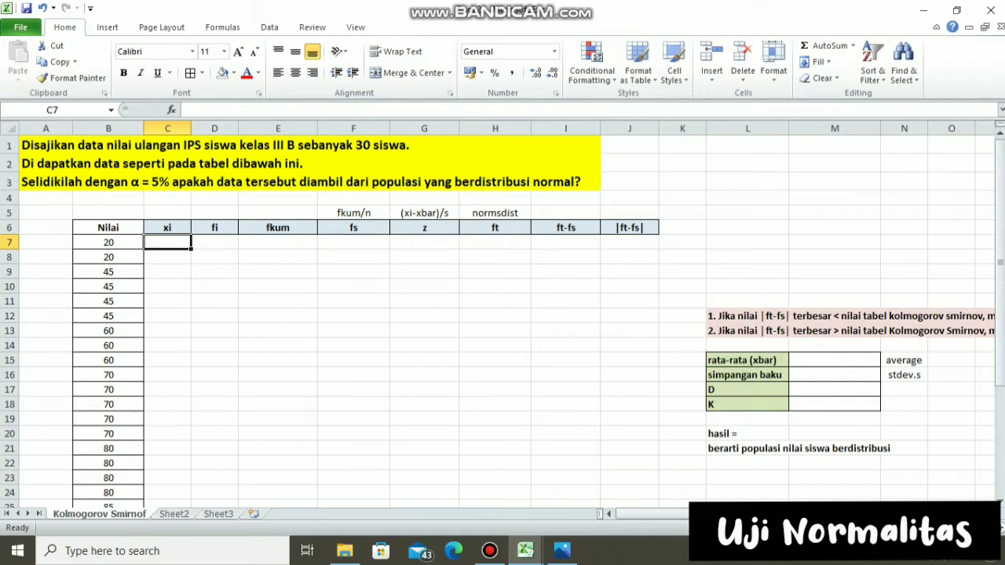
type("20")
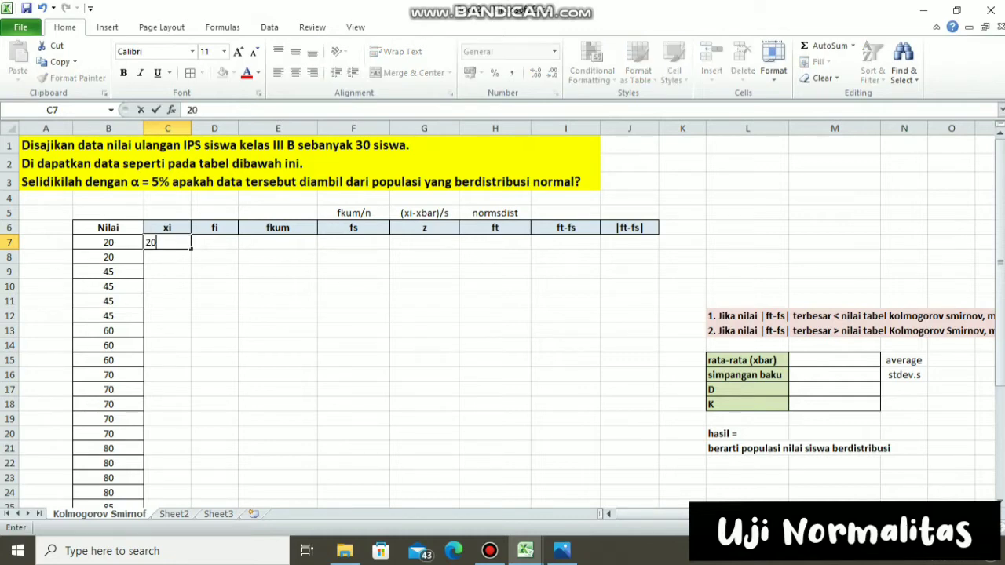
key("Return")
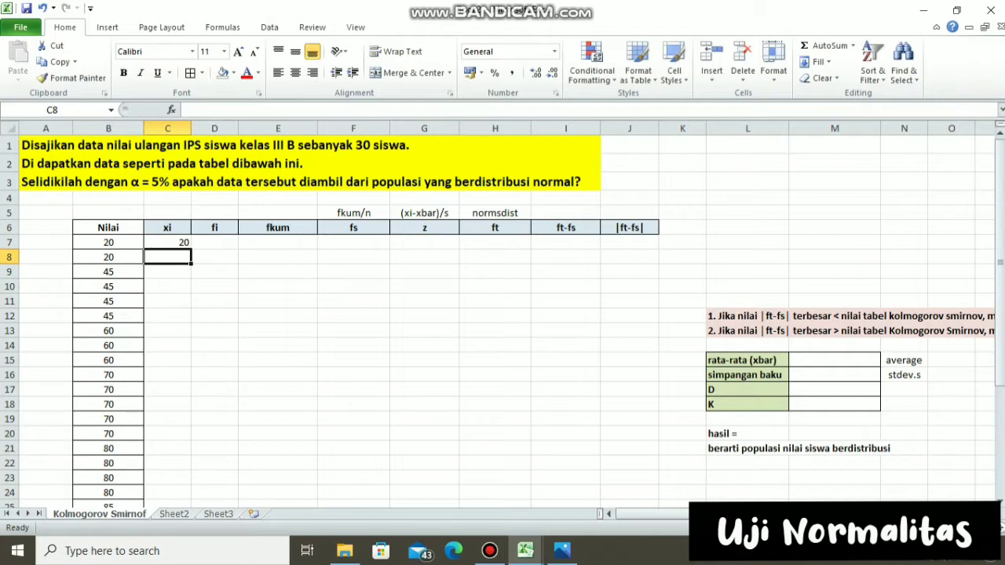
type("45")
key("Return")
type("60")
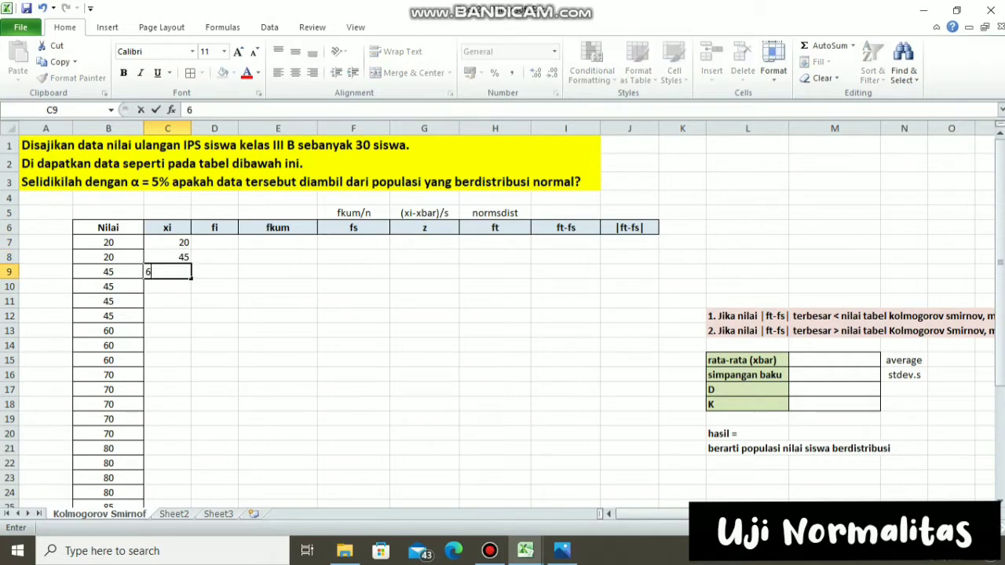
key("Return")
type("70")
key("Return")
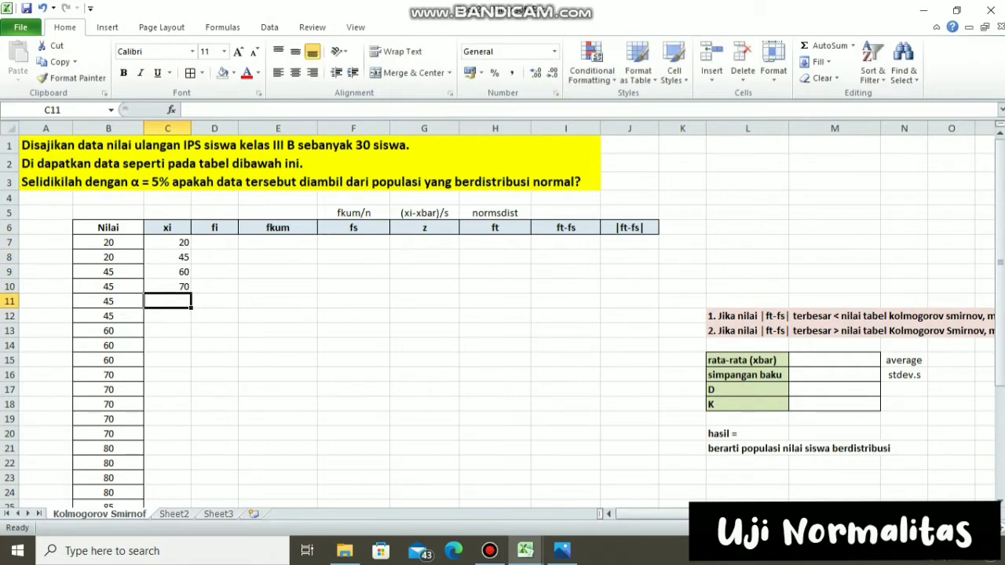
type("80")
key("Return")
- Examine the rest of the sorted Nilai column down to row 36 for distinct scores above 80
key("Down")
key("Down")
key("Down")
key("Down")
key("Down")
key("Down")
key("Down")
key("Down")
key("Down")
key("Down")
key("Down")
key("Down")
key("Down")
key("Down")
key("Down")
key("Down")
key("Down")
key("Down")
key("Down")
key("Down")
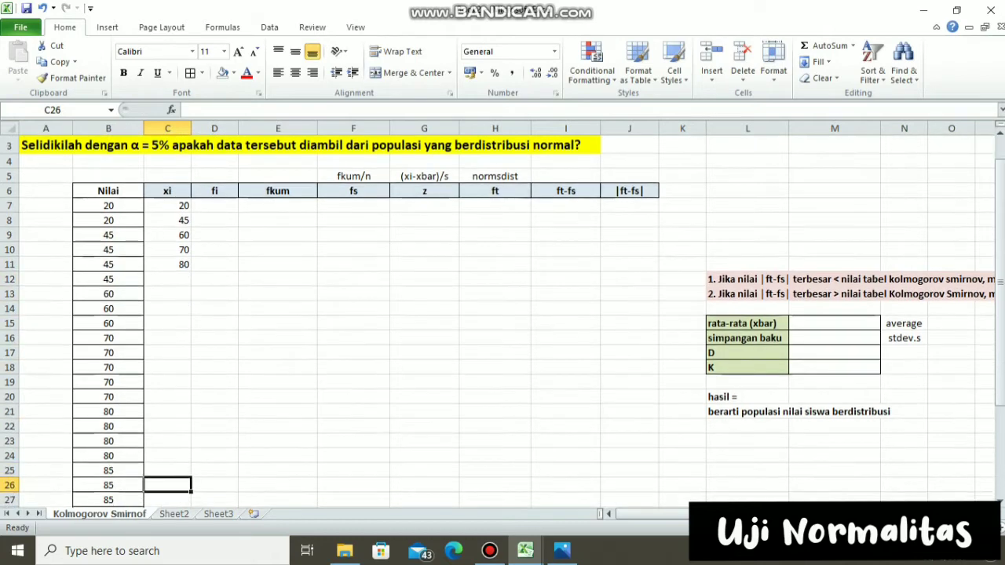
key("Down")
key("Down")
key("Down")
key("Down")
key("Down")
key("Up")
key("Up")
key("Up")
key("Up")
key("Up")
key("Up")
key("Up")
key("Up")
key("Up")
key("Up")
key("Up")
key("Up")
key("Up")
key("Up")
key("Up")
key("Up")
key("Up")
key("Up")
key("Up")
key("Up")
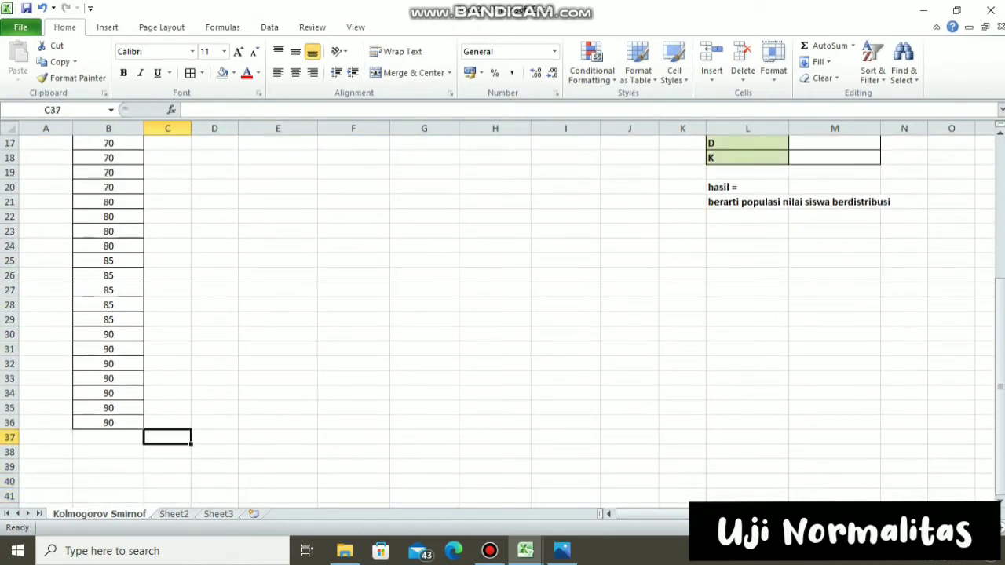
key("Up")
key("Up")
key("Up")
key("Up")
key("Up")
key("Up")
key("Up")
key("Up")
key("Down")
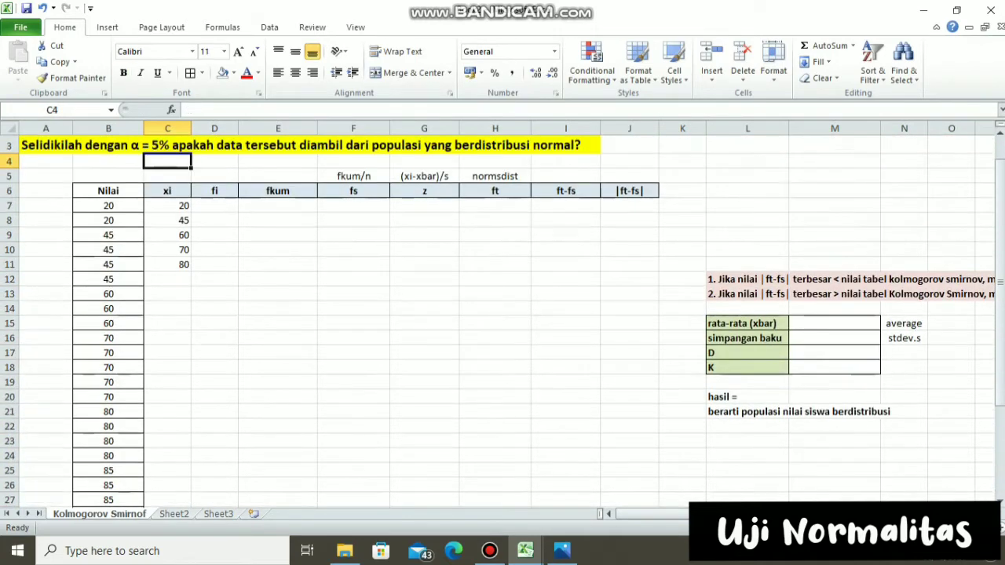
key("Down")
key("Down")
key("Down")
key("Down")
key("Down")
key("Down")
key("Down")
key("Down")
key("Down")
key("Up")
key("Up")
key("Down")
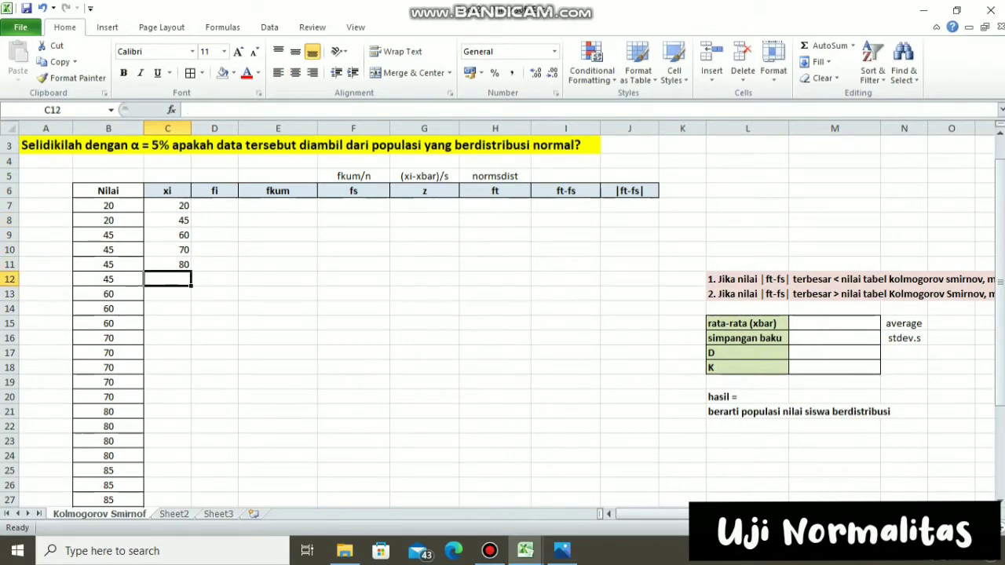
- Enter the remaining distinct scores 85 and 90 in the xi column, cells C12 and C13
type("85")
key("Return")
type("90")
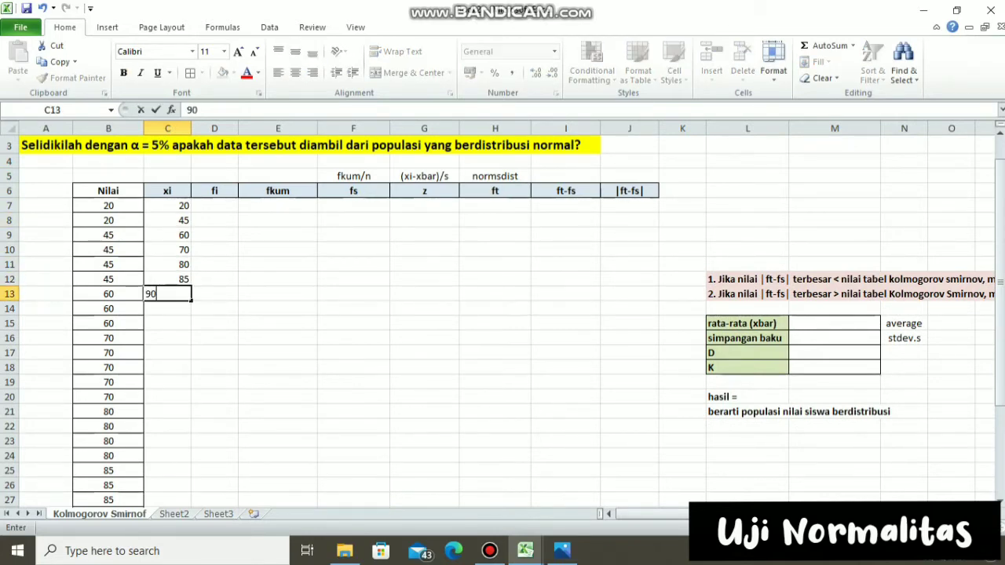
key("Tab")
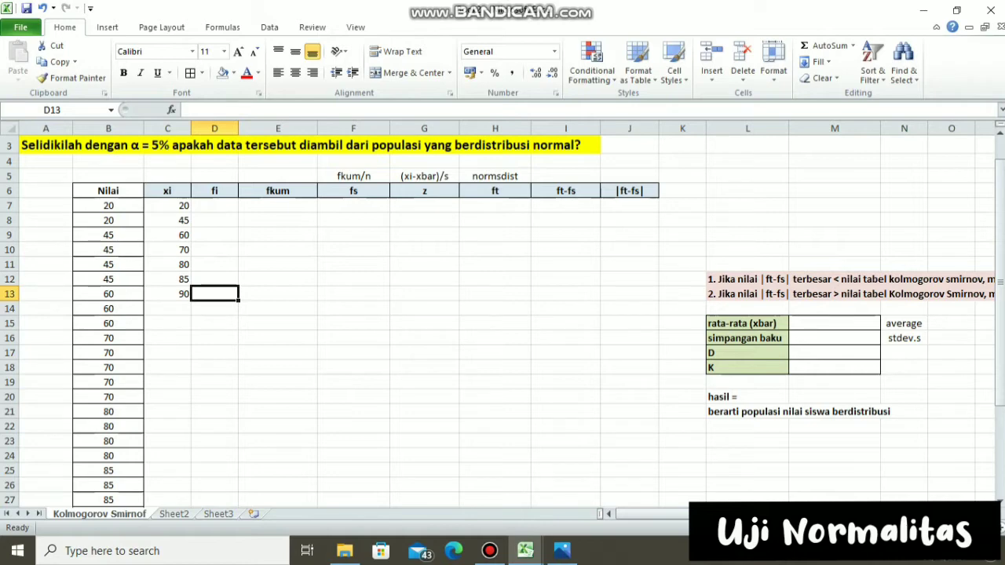
- Calculate the fi frequencies with =COUNTIF(B7:B36;C7) in D7 and fill the formula down to D13
left_click(215, 205)
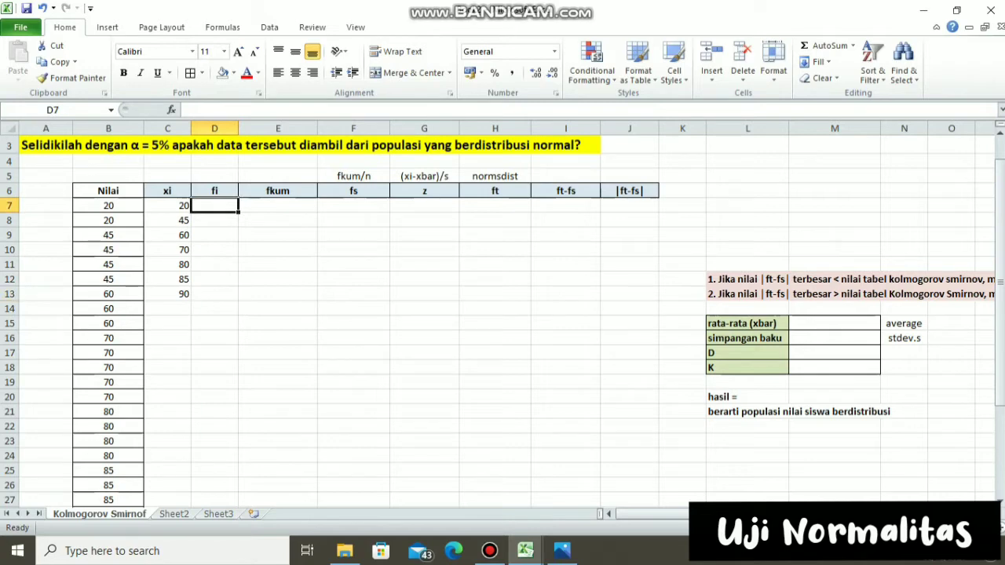
type("=")
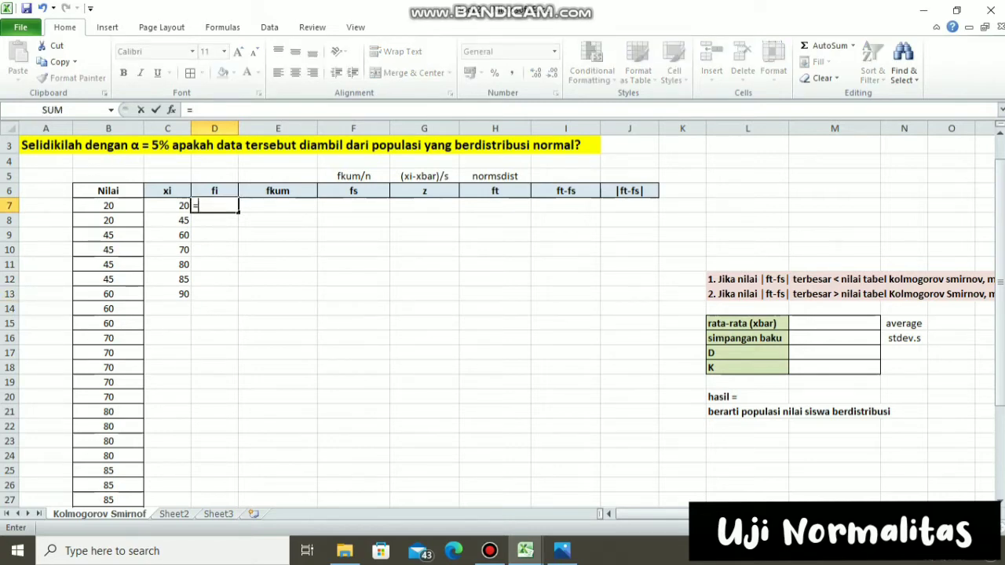
type("c")
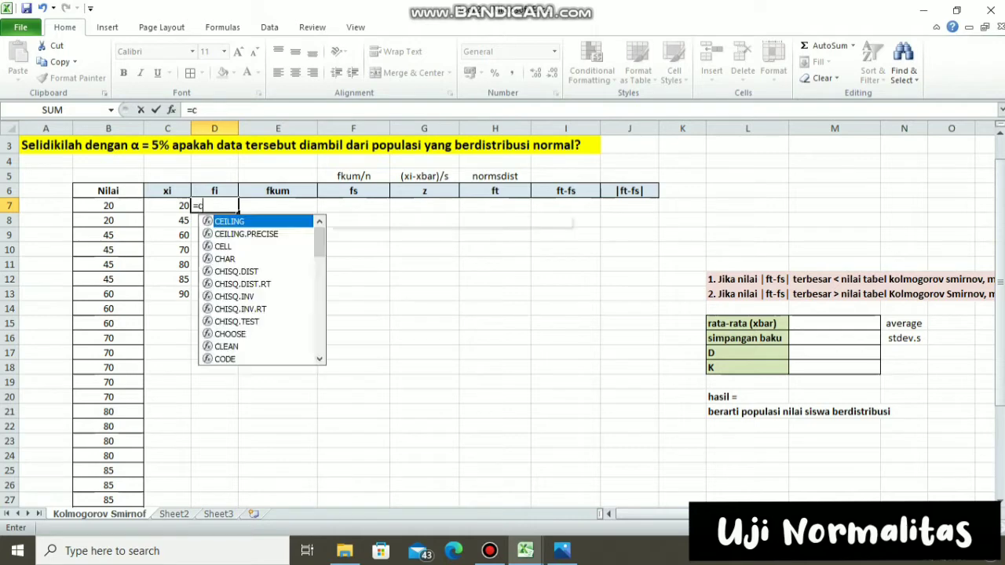
type("ountif")
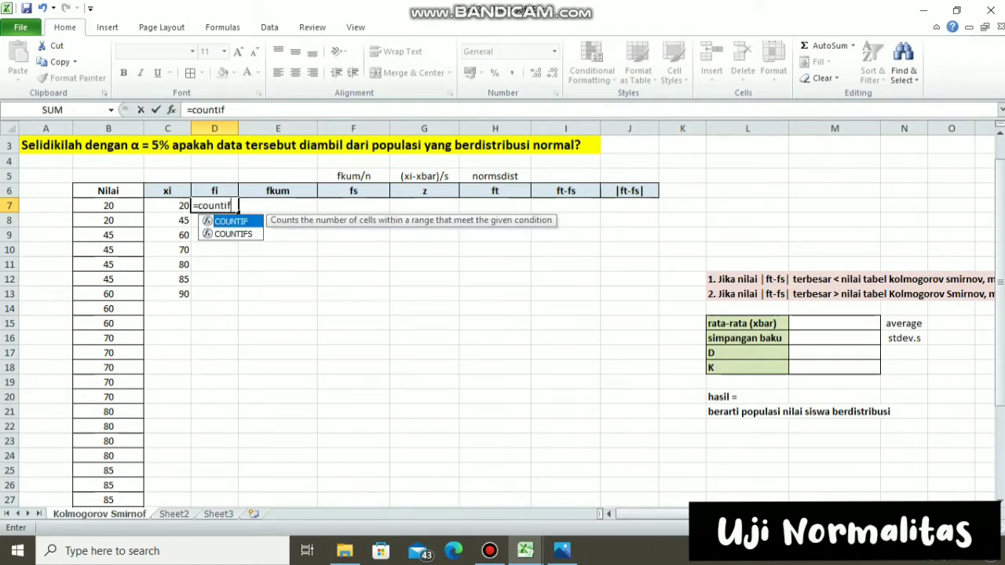
key("Tab")
left_click_drag(109, 205, 126, 485)
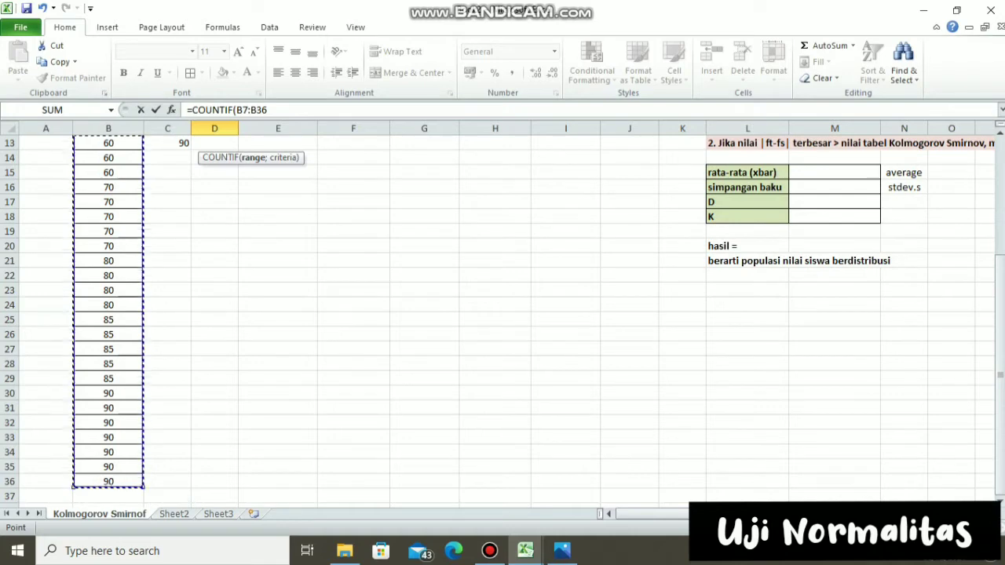
left_click_drag(1000, 334, 1000, 275)
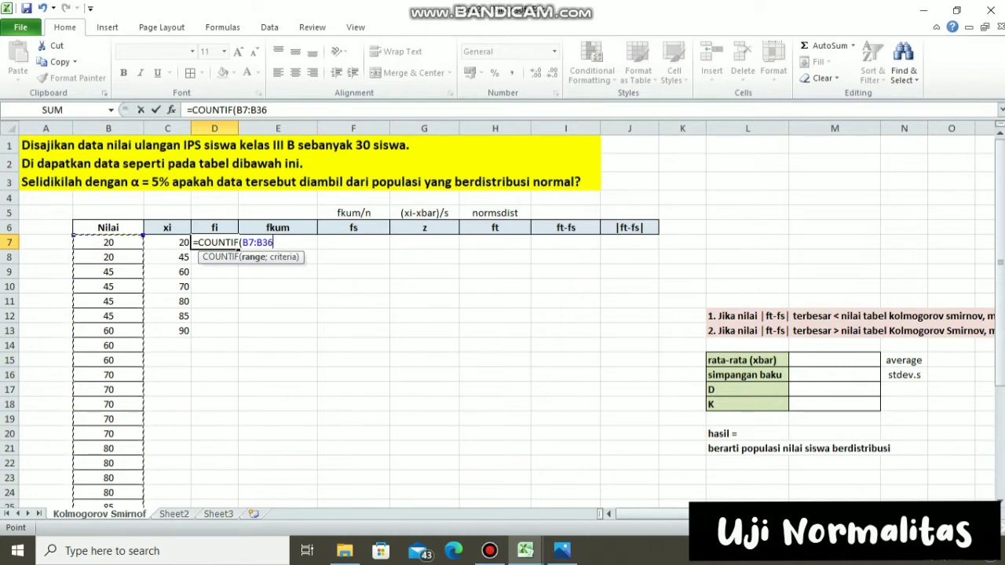
type(";")
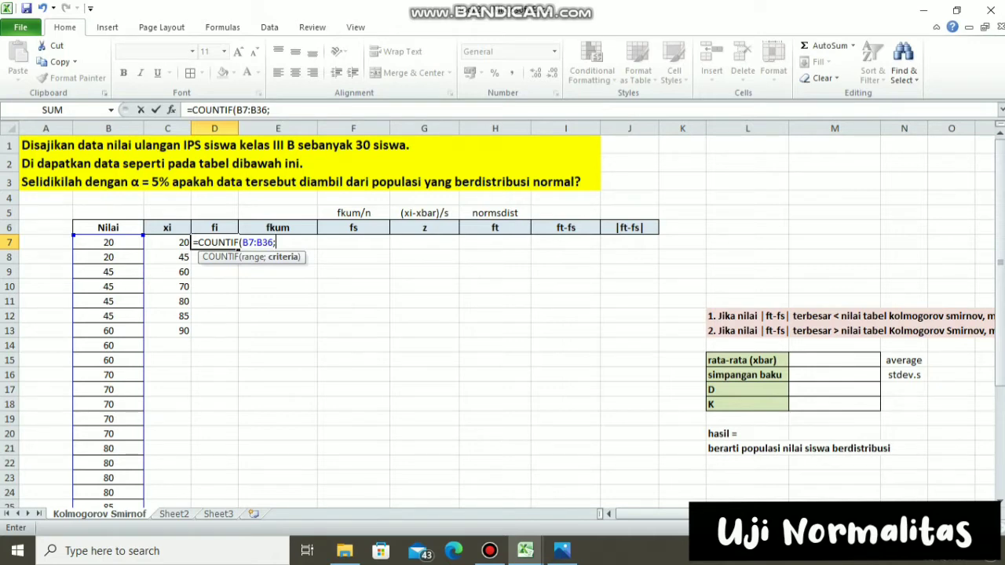
left_click(177, 243)
type(")")
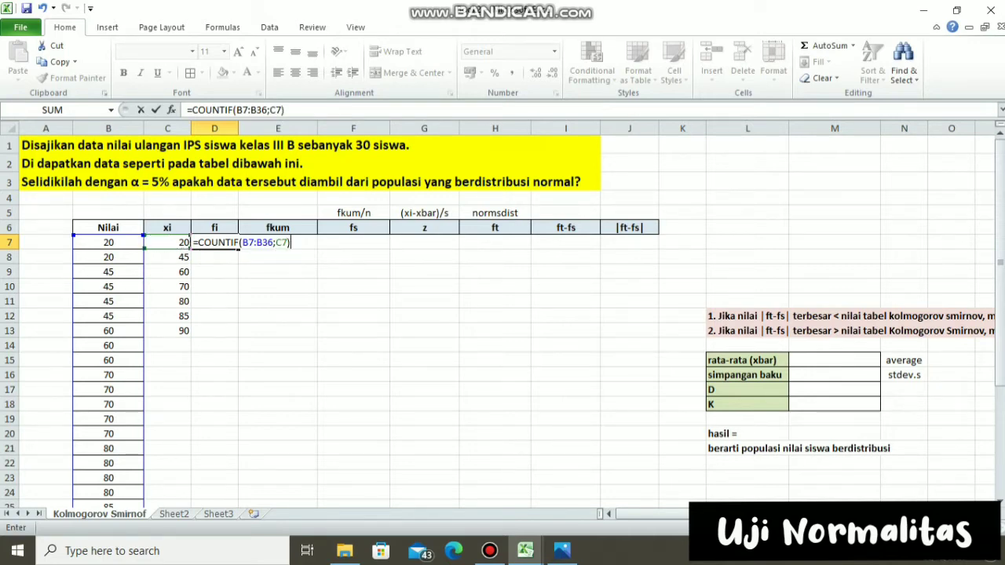
key("Return")
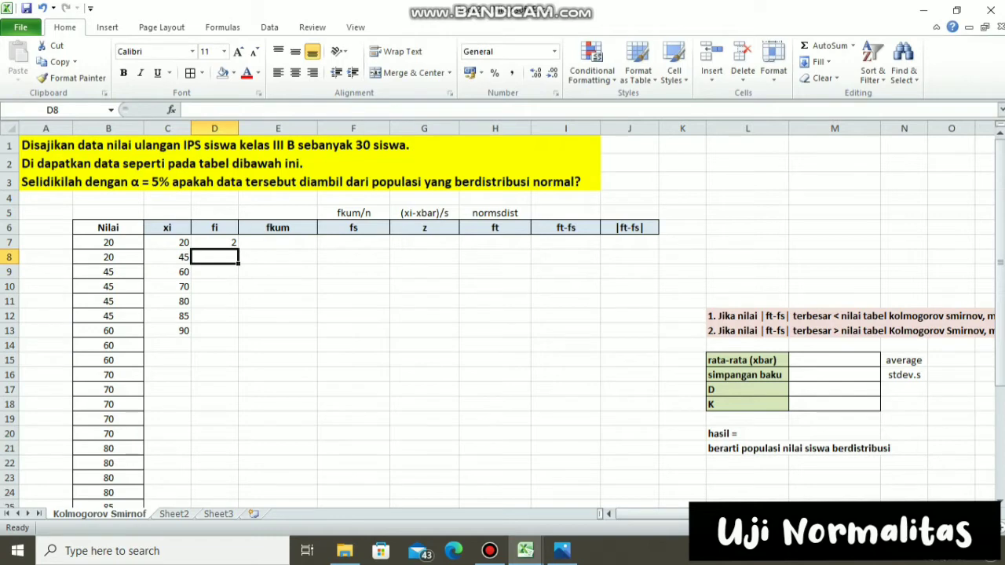
left_click(215, 242)
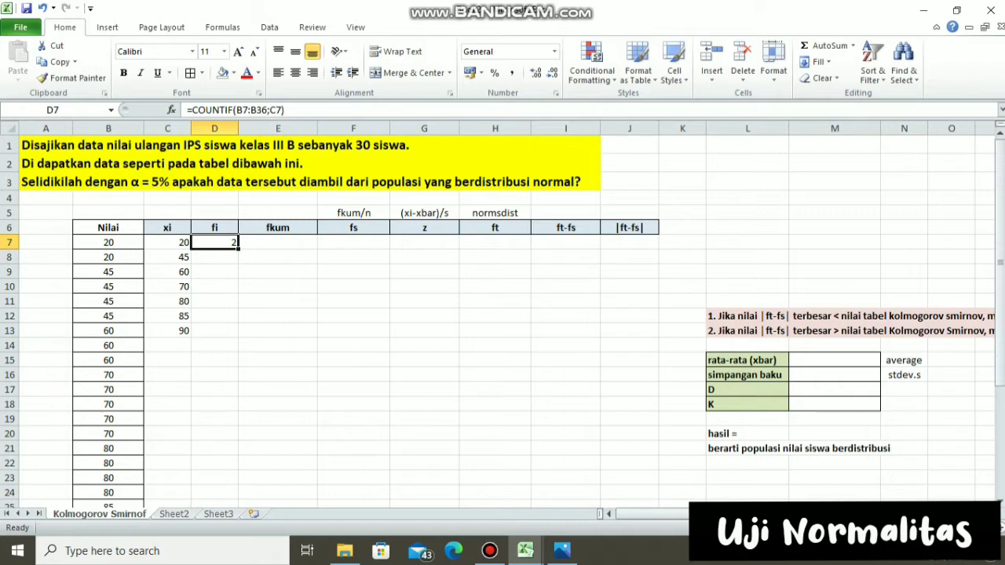
left_click_drag(238, 249, 231, 333)
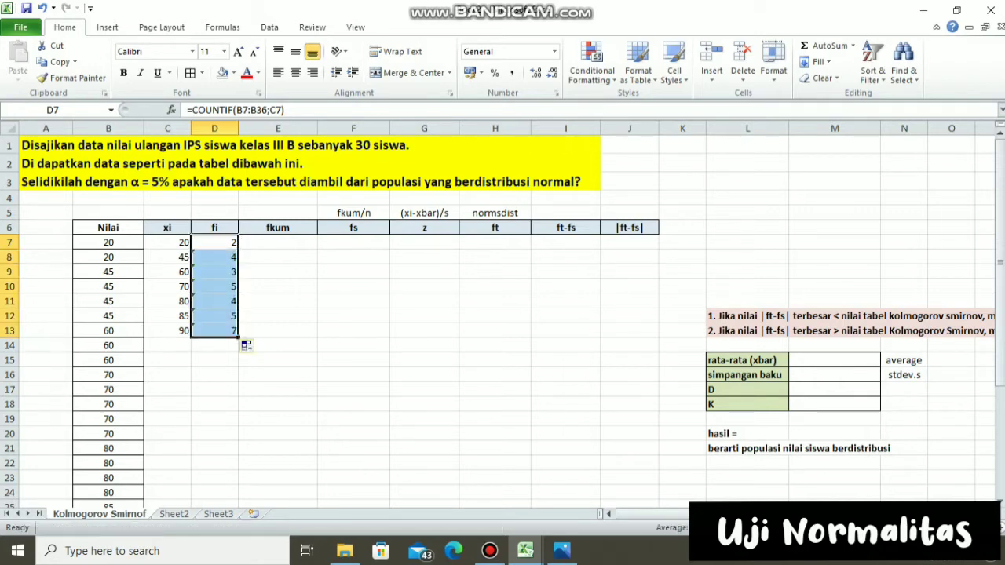
- Total the fi frequencies in D14 with =SUM(D7:D13)
left_click(214, 345)
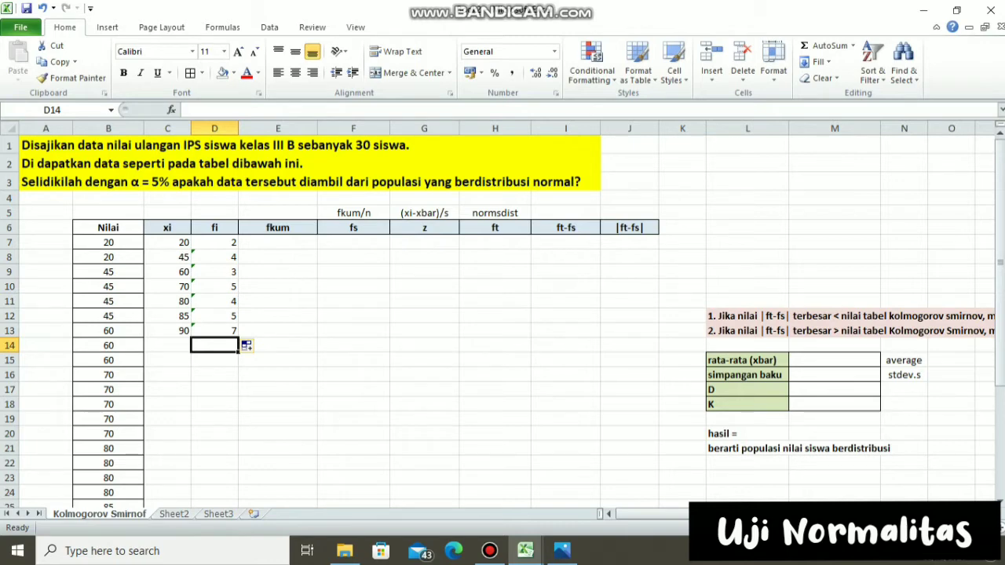
type("=")
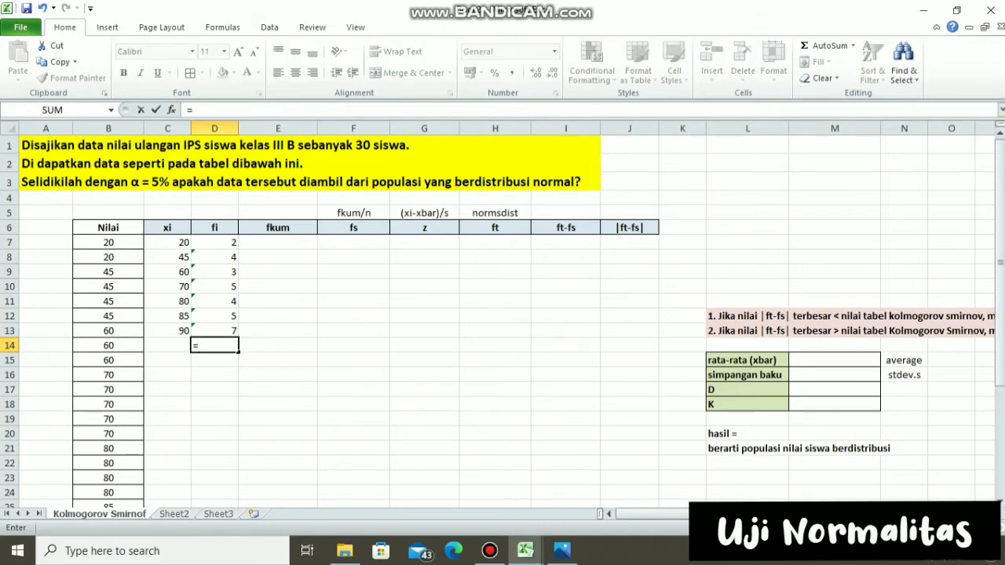
type("sum")
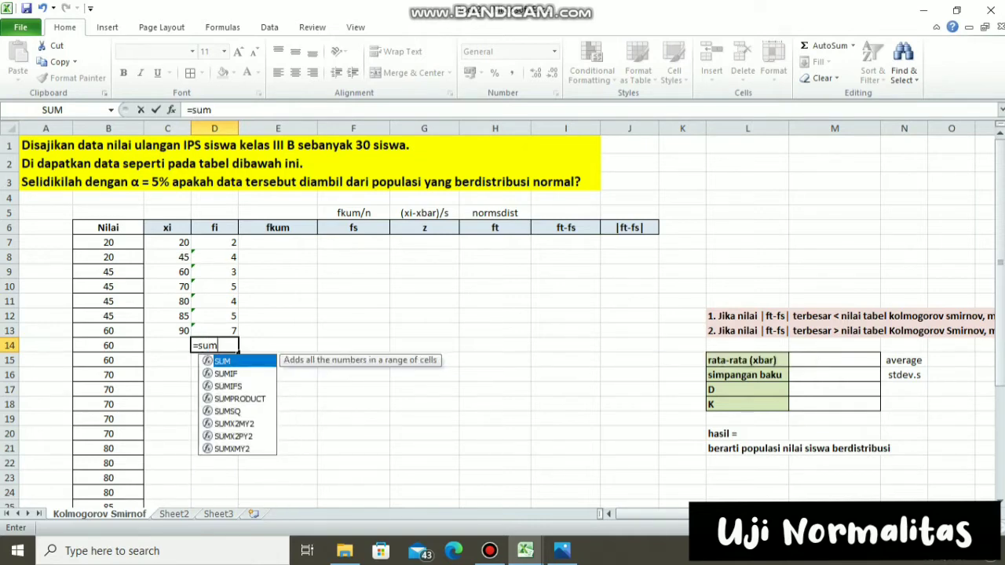
key("Tab")
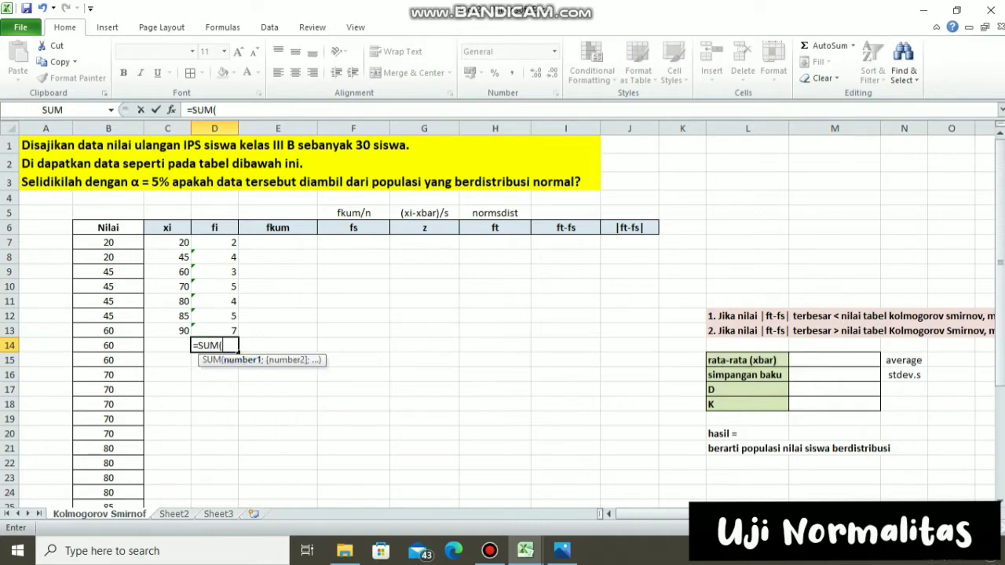
left_click_drag(214, 241, 218, 331)
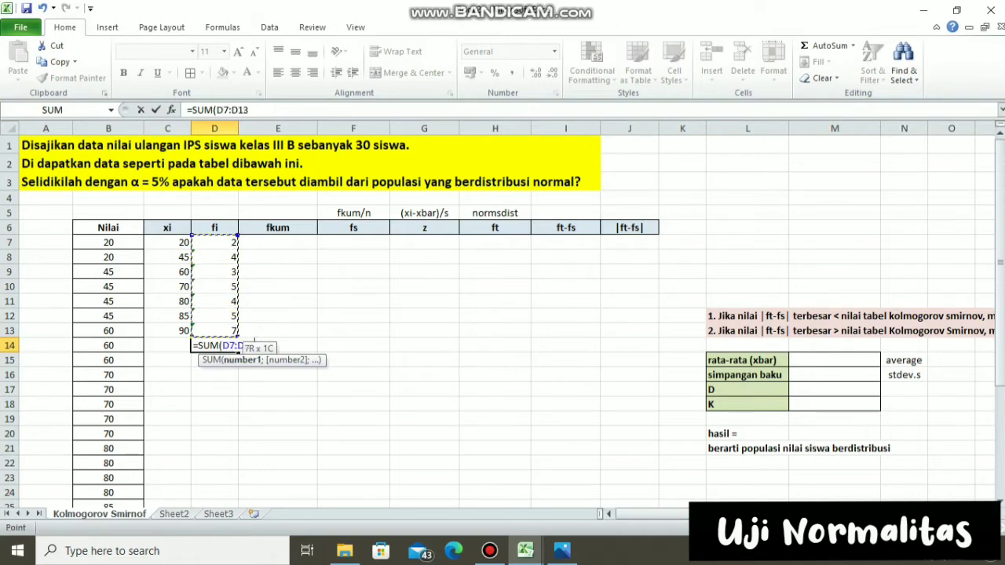
type(")")
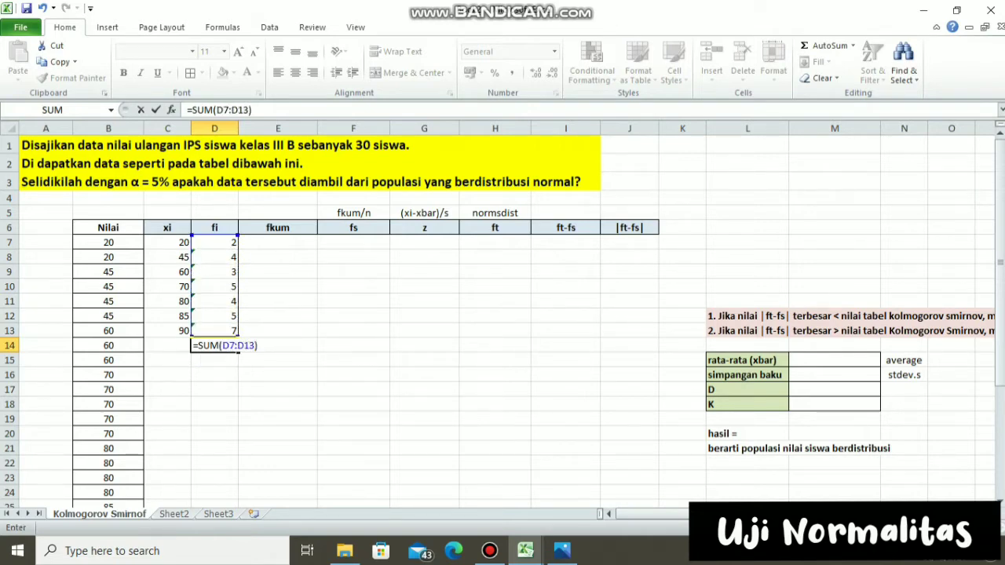
key("Return")
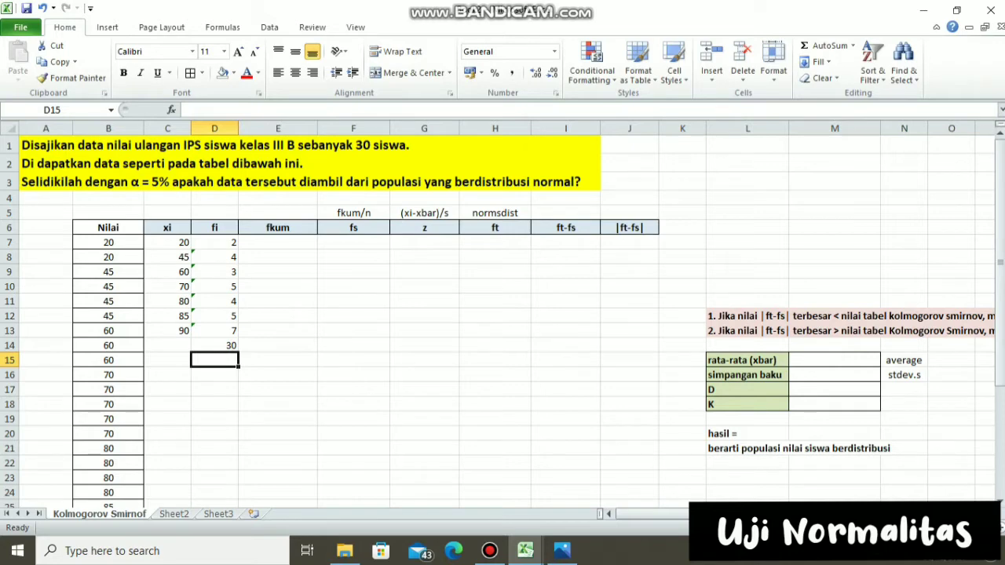
- Centre the xi and fi values in cells C7:D14 horizontally
left_click(215, 345)
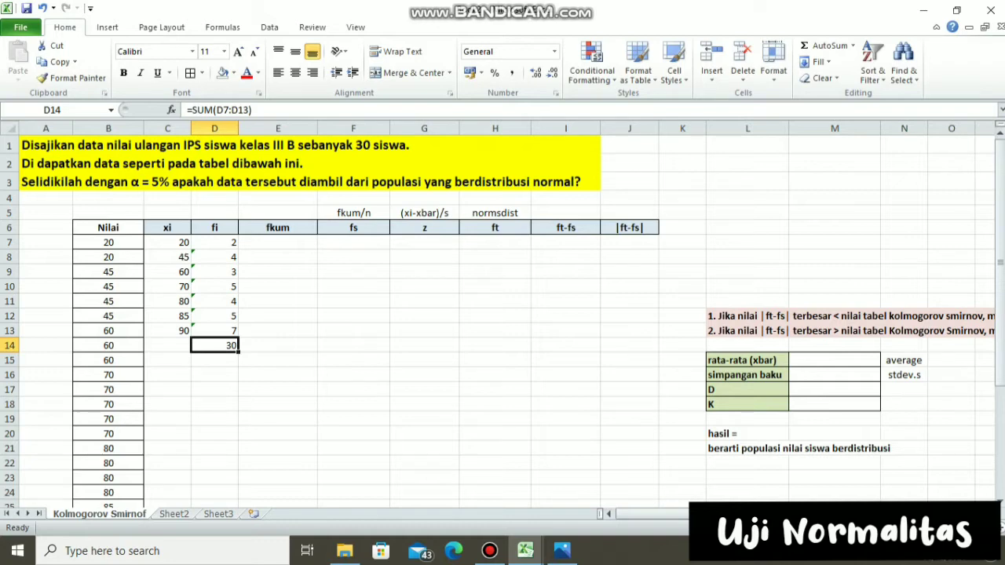
left_click_drag(167, 242, 215, 346)
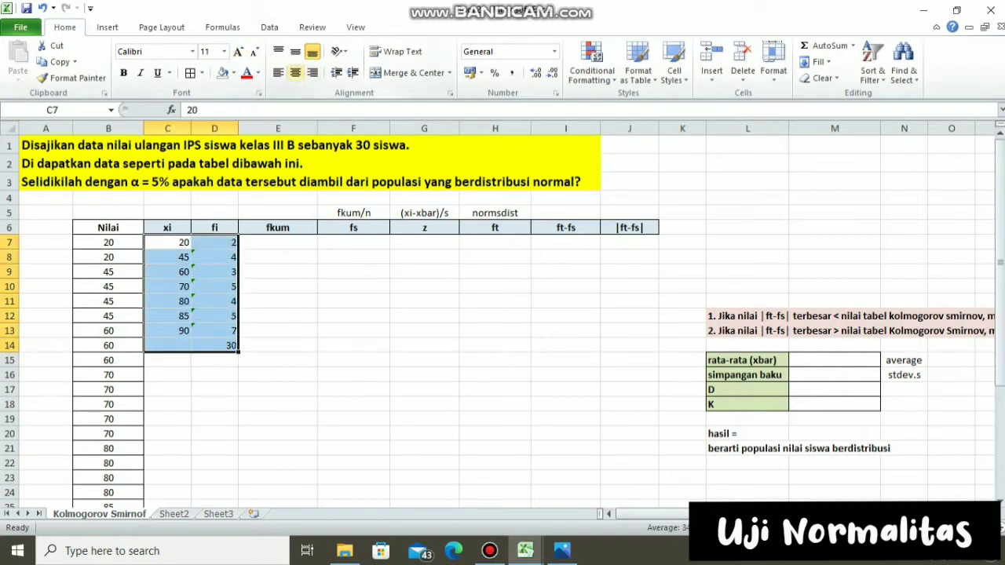
left_click(296, 73)
- Start the fkum column with 2 in E7 and the cumulative formula =SUM(E7+D8) in E8
left_click(277, 242)
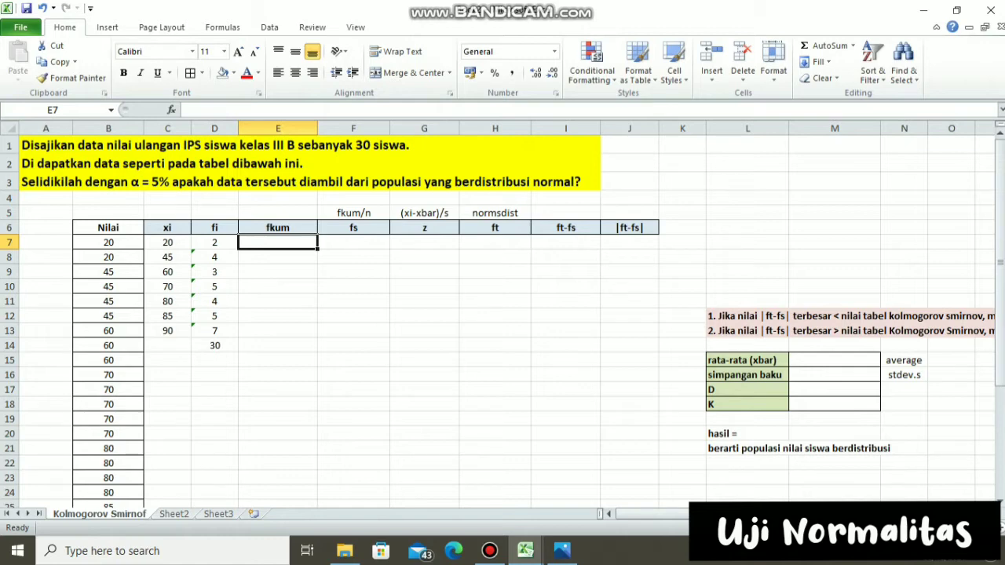
type("2")
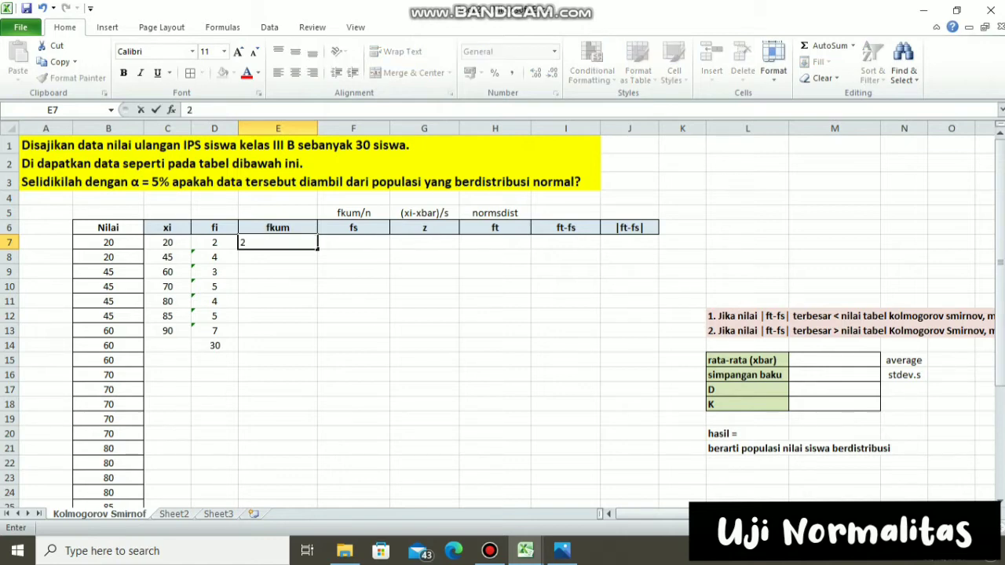
key("Return")
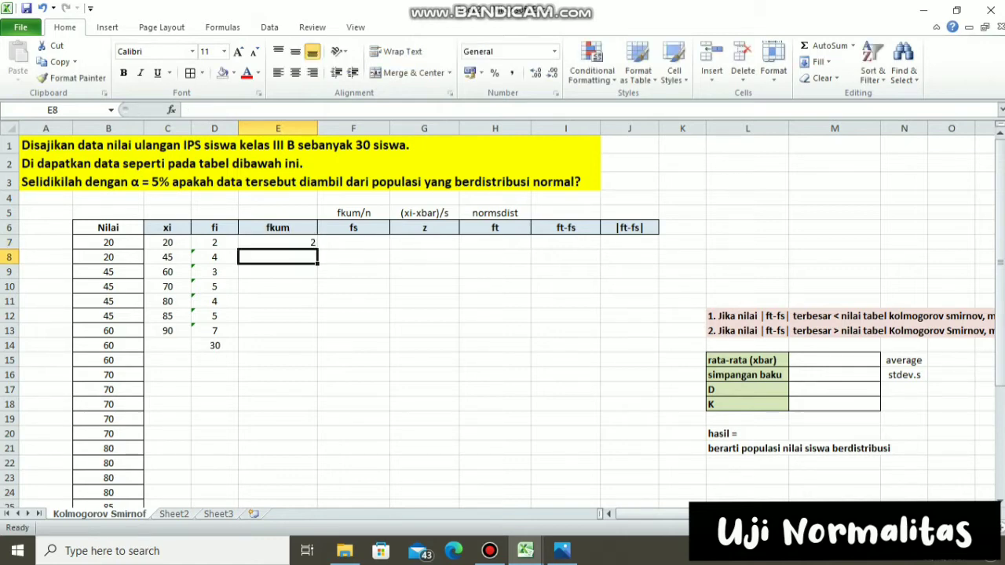
type("=")
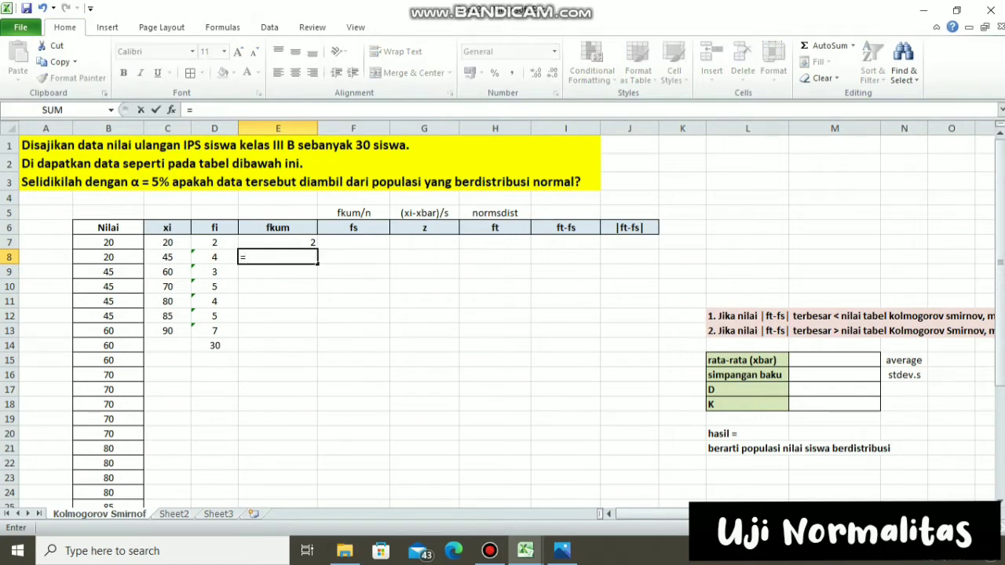
type("SUM")
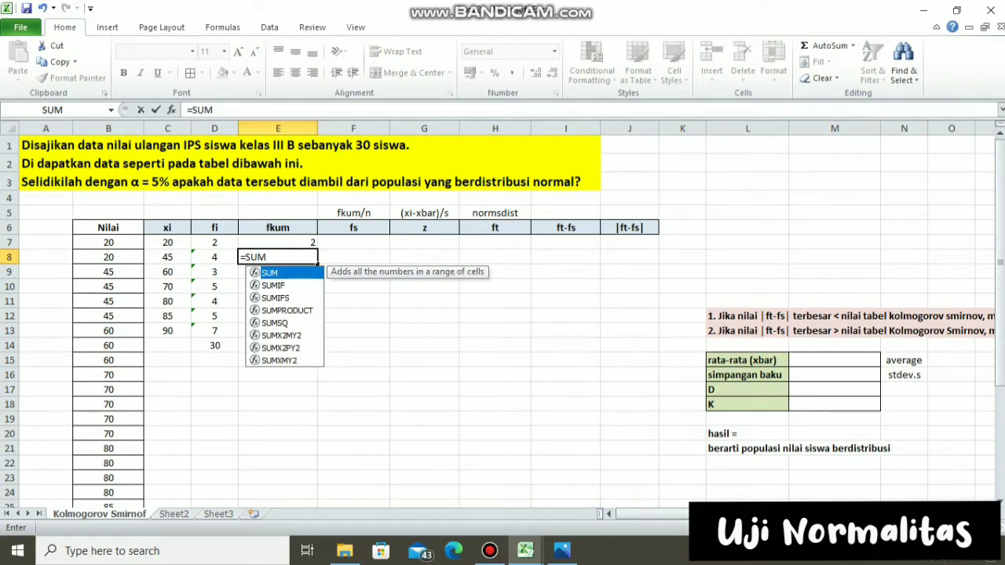
type("(")
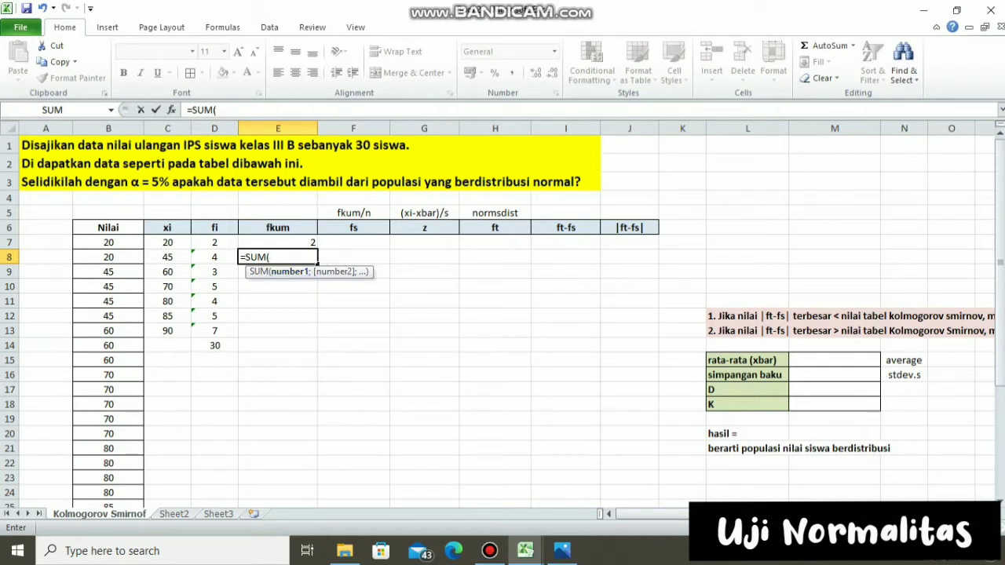
left_click(277, 242)
type("+")
left_click(215, 256)
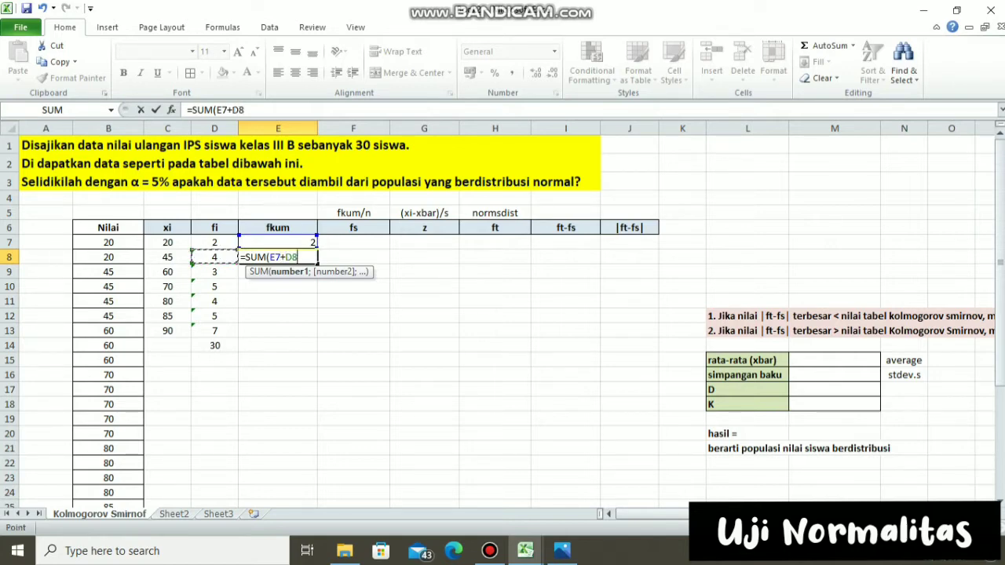
type(")")
key("Return")
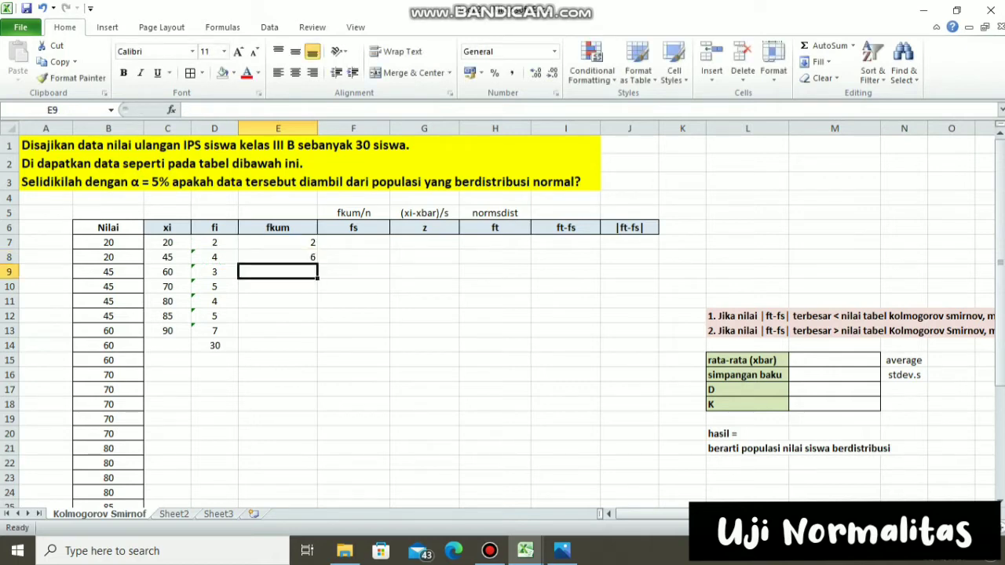
- Fill the cumulative formula from E8 down to E13 and centre the fkum values in E7:E13
left_click(277, 257)
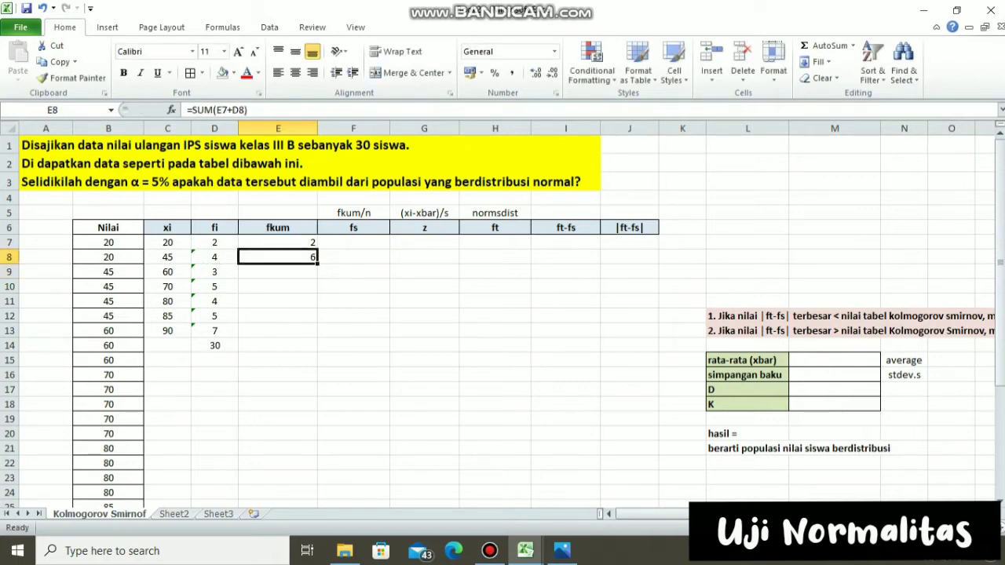
left_click_drag(318, 264, 318, 336)
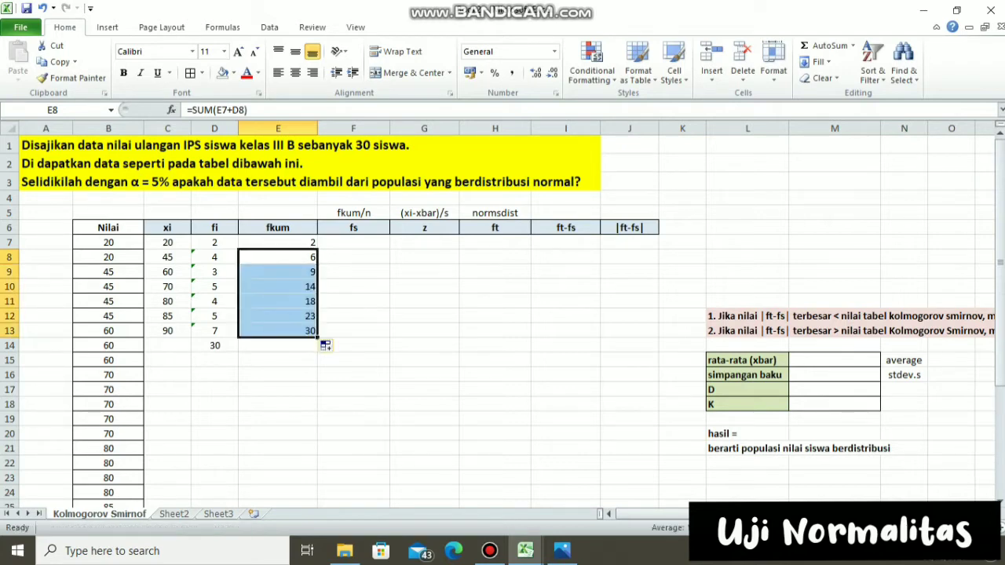
left_click_drag(278, 242, 278, 330)
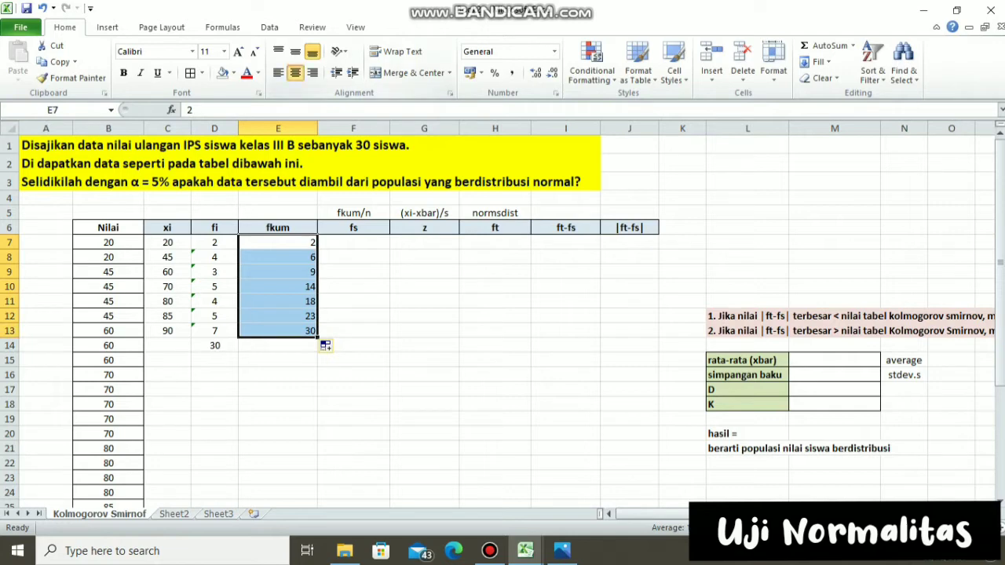
left_click(296, 73)
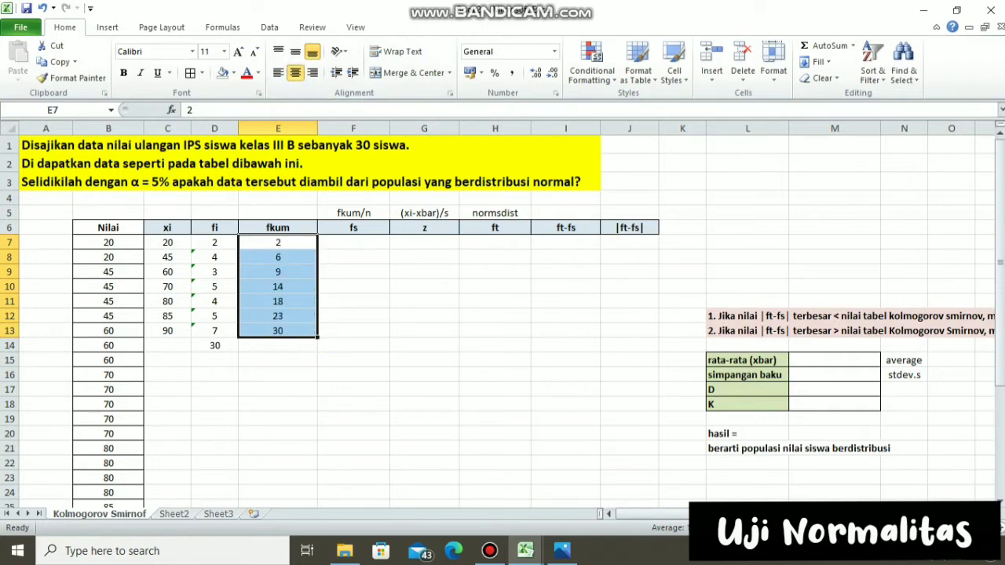
- Calculate the fs column with =E7/$D$14 in F7 and fill the formula down to F13
left_click(354, 242)
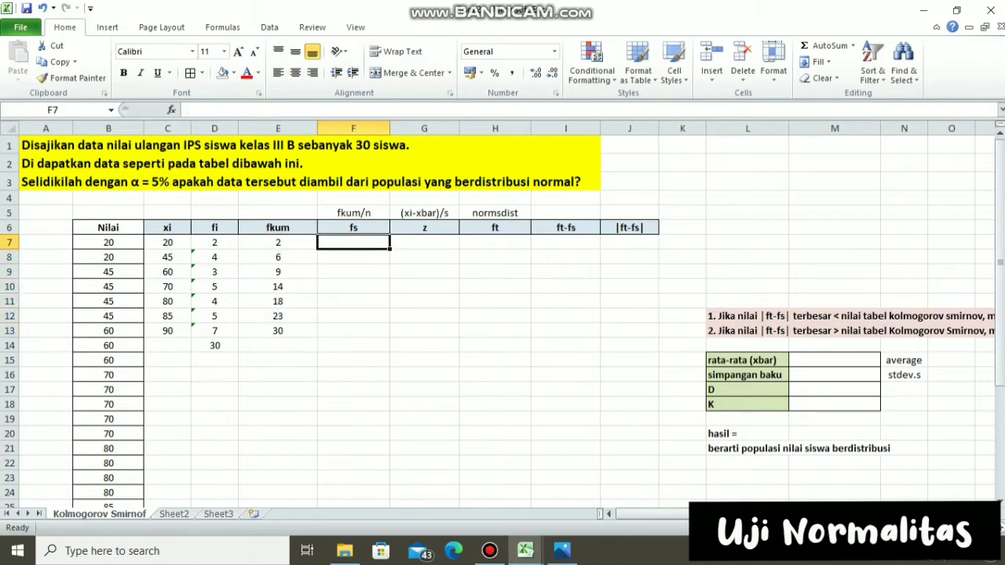
type("=")
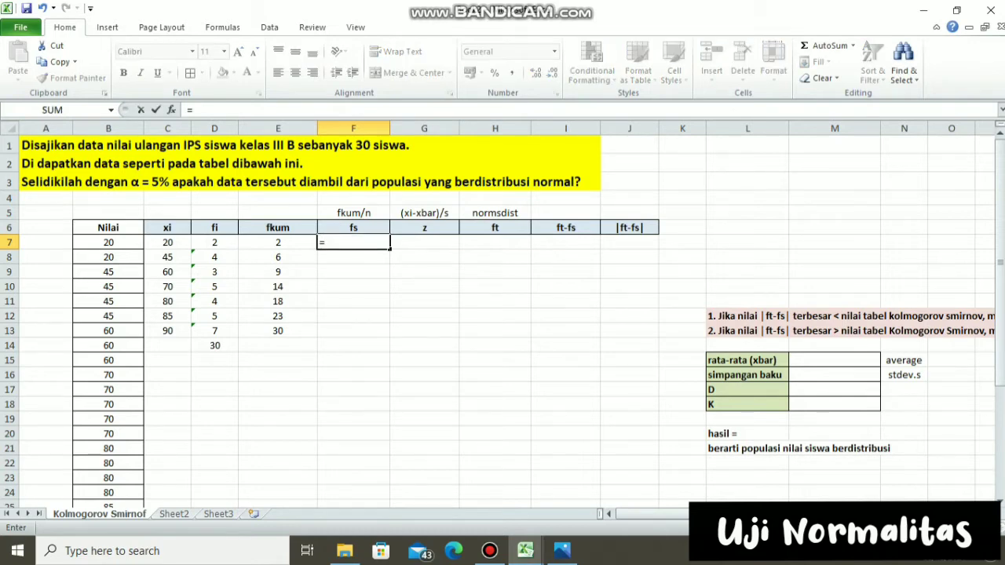
key("Left")
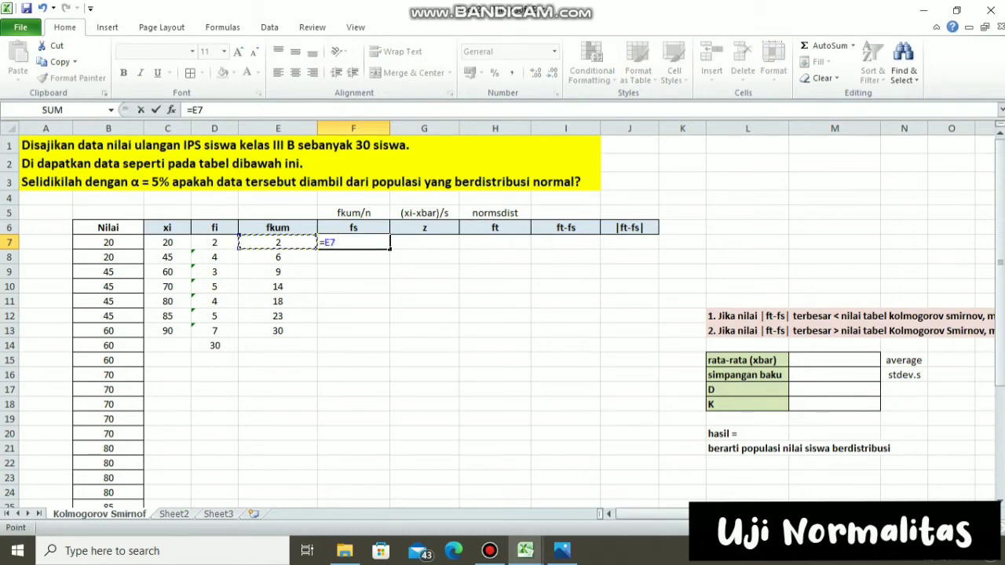
type("/")
left_click(214, 346)
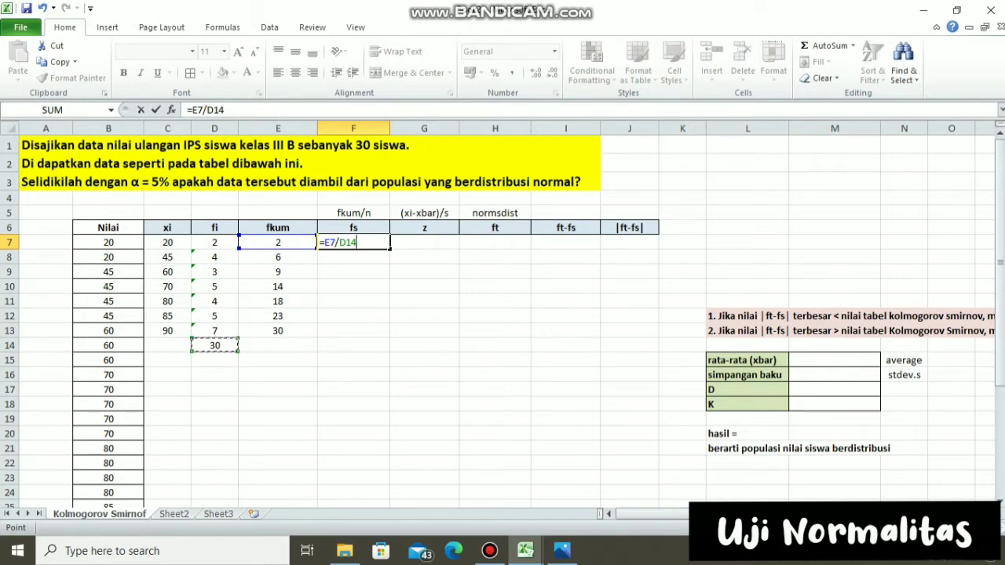
key("F4")
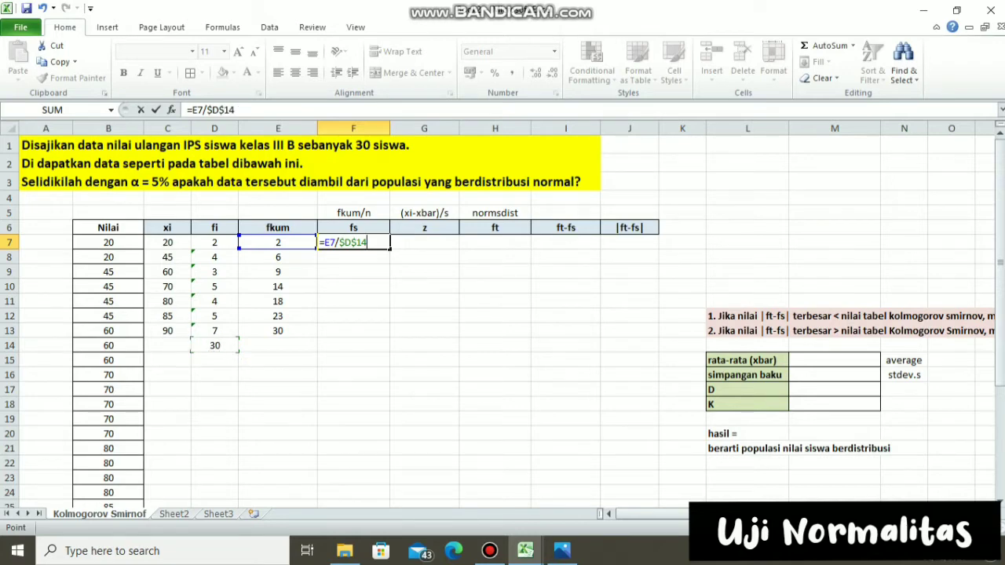
key("Return")
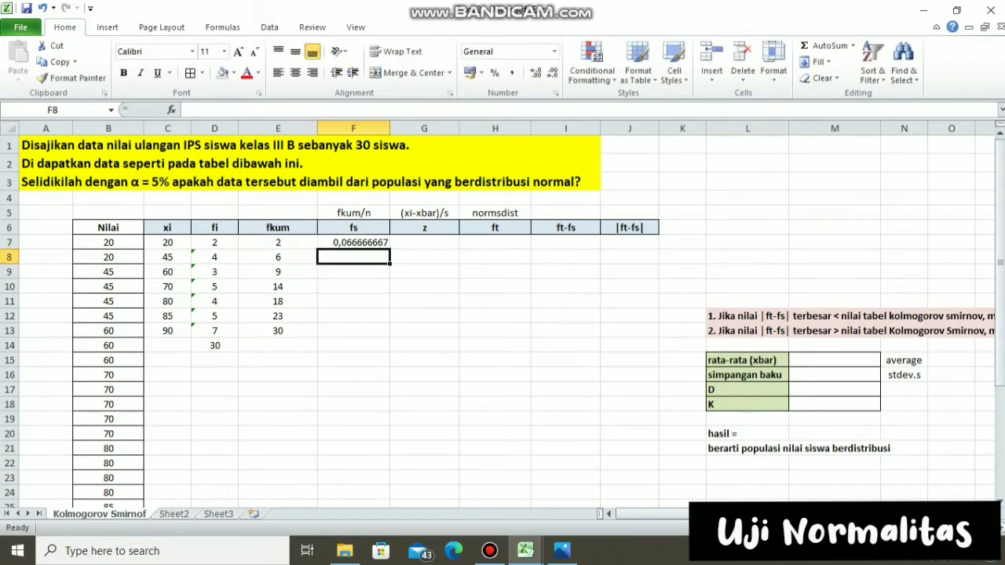
left_click(353, 242)
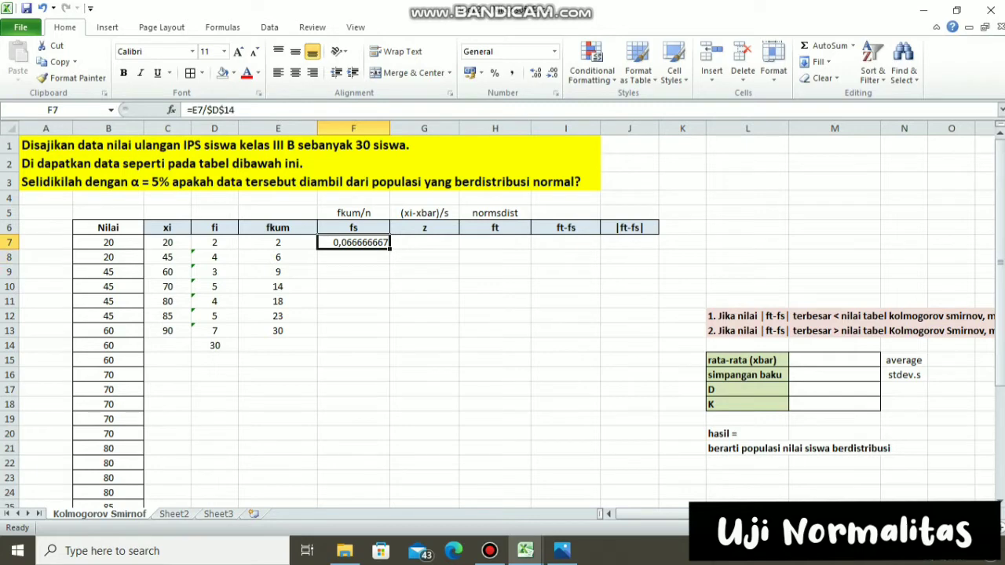
left_click_drag(390, 249, 390, 336)
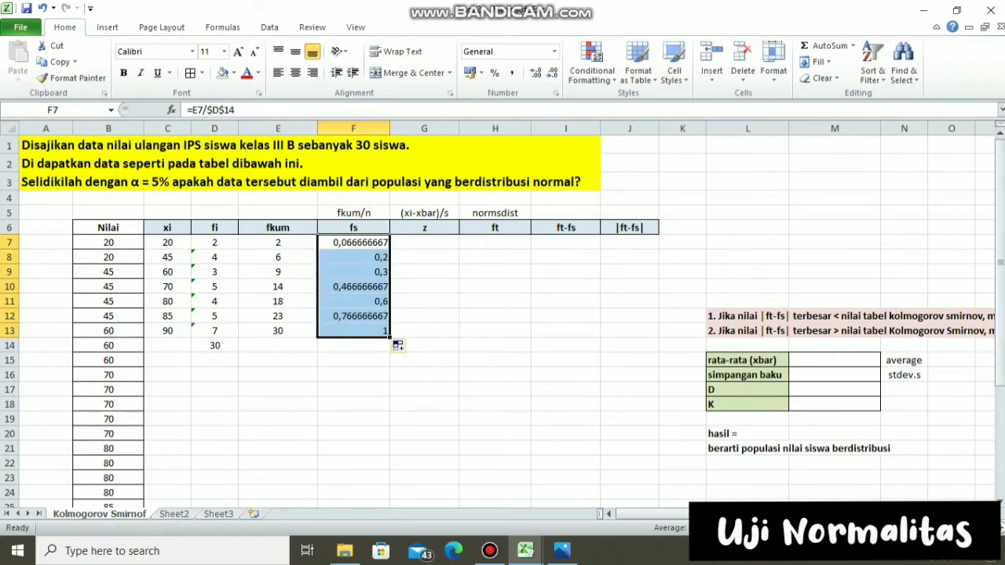
left_click(424, 242)
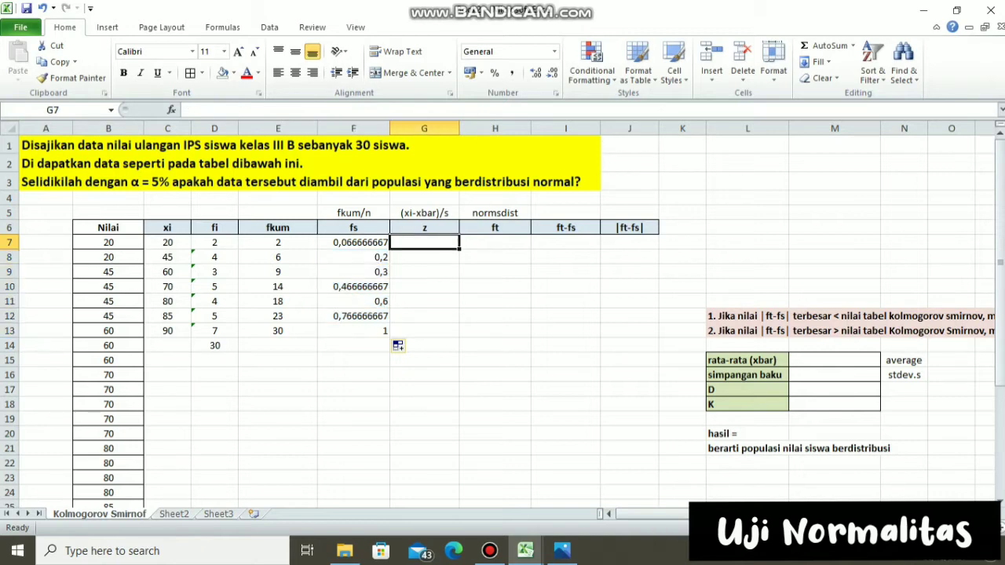
left_click(424, 227)
left_click(424, 257)
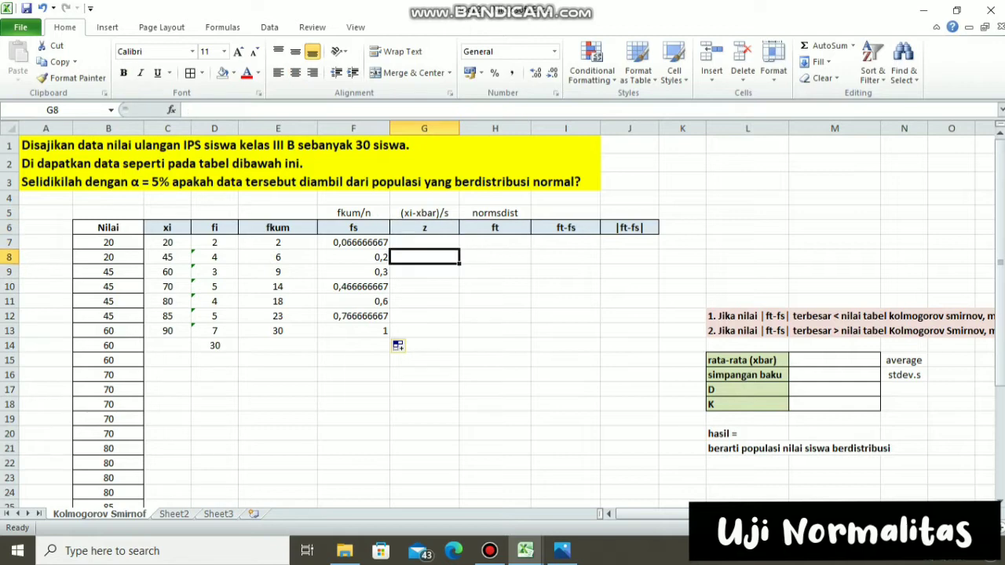
left_click(424, 241)
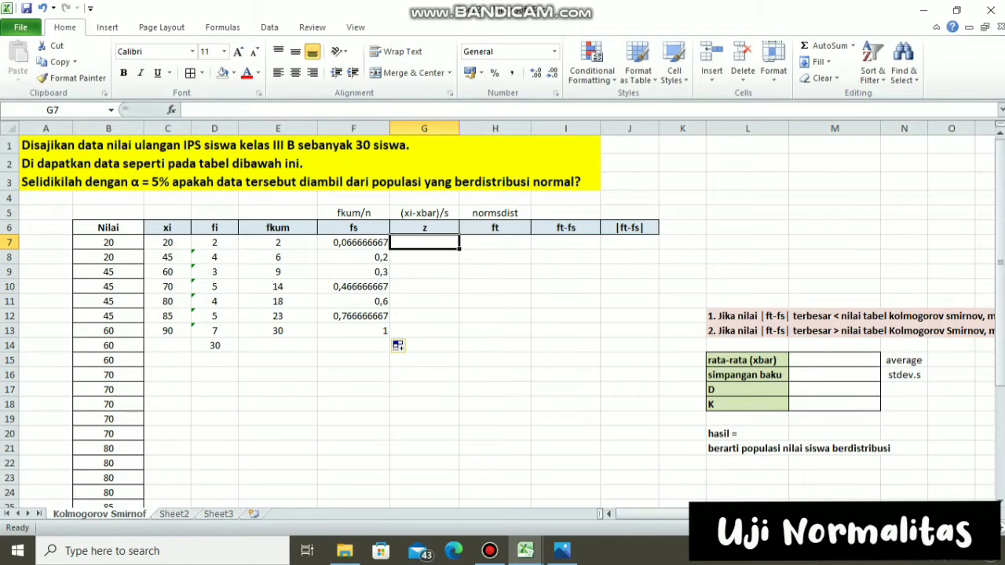
- Calculate the mean (rata-rata, xbar) of the Nilai scores in M15 with =AVERAGE(B7:B36)
left_click_drag(726, 514, 735, 513)
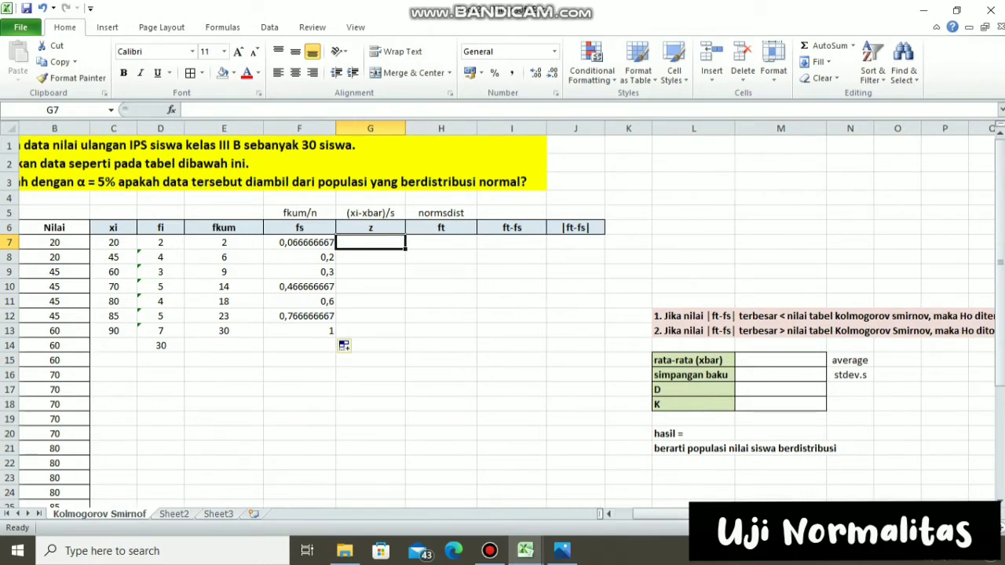
left_click(781, 359)
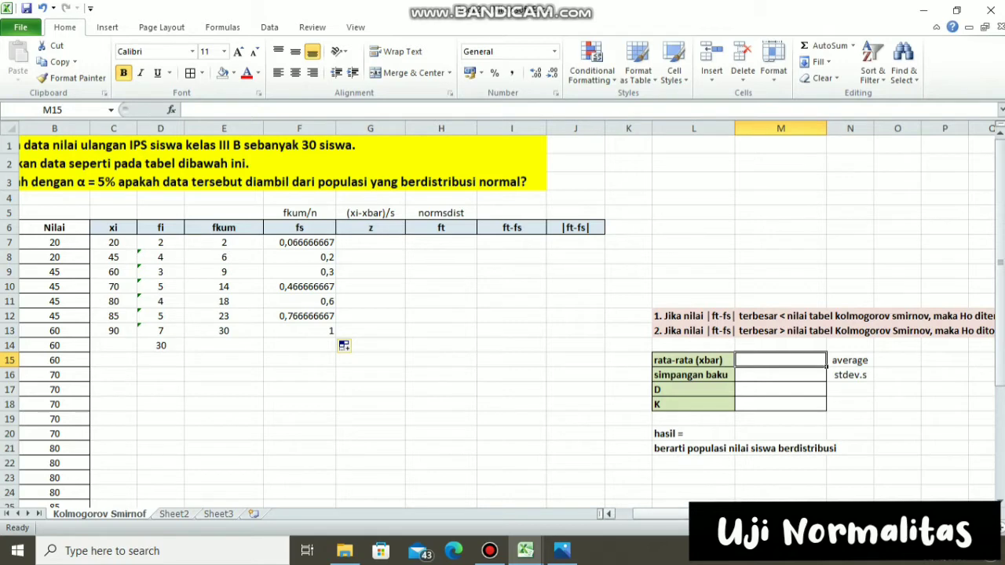
key("F2")
type("=AVE")
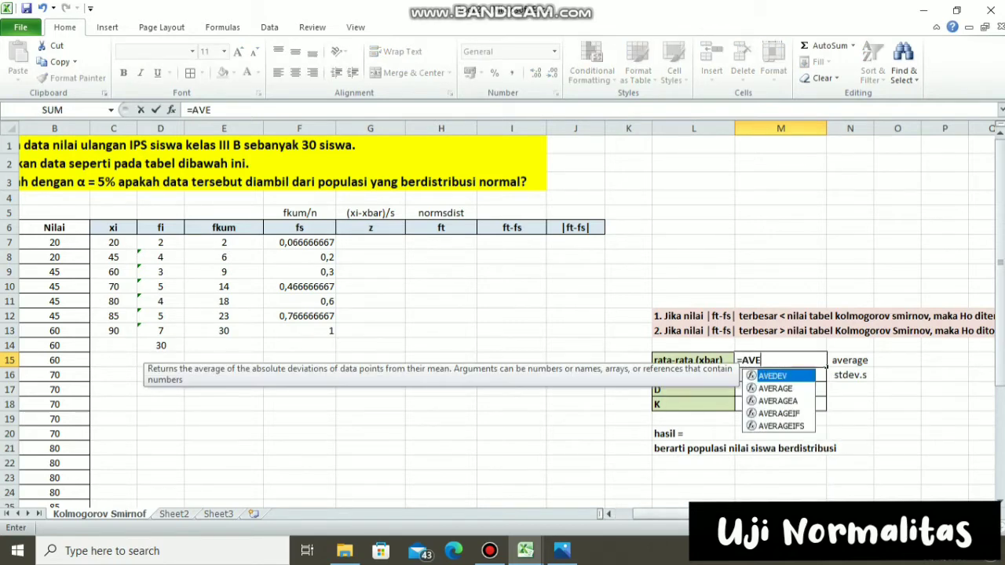
key("Down")
key("Tab")
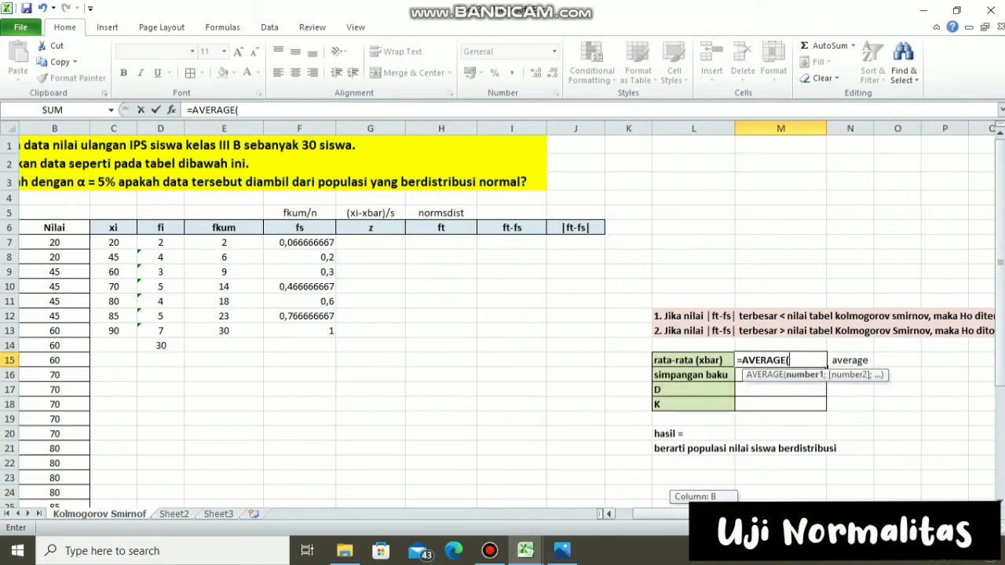
left_click_drag(652, 514, 624, 514)
left_click_drag(108, 242, 134, 440)
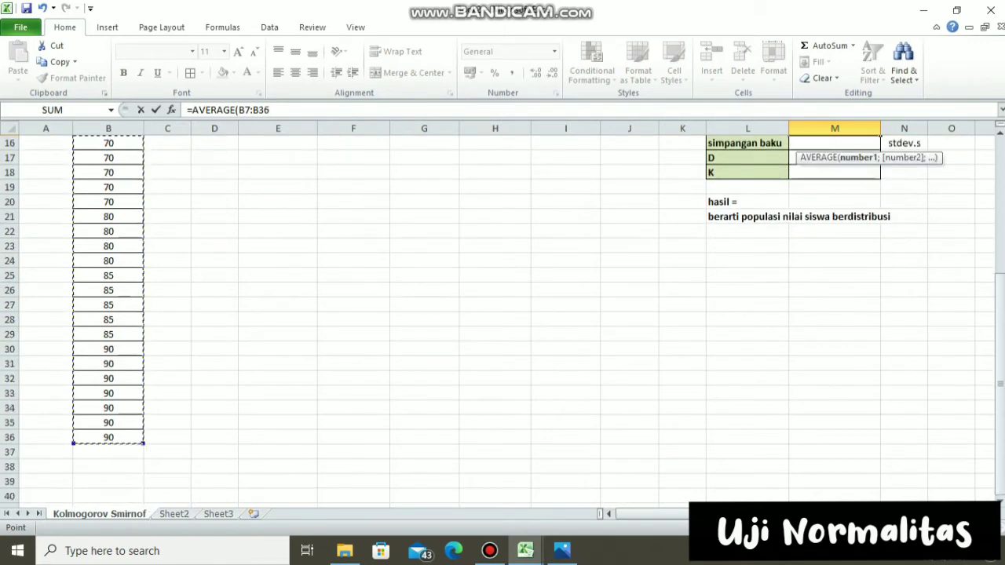
type(")")
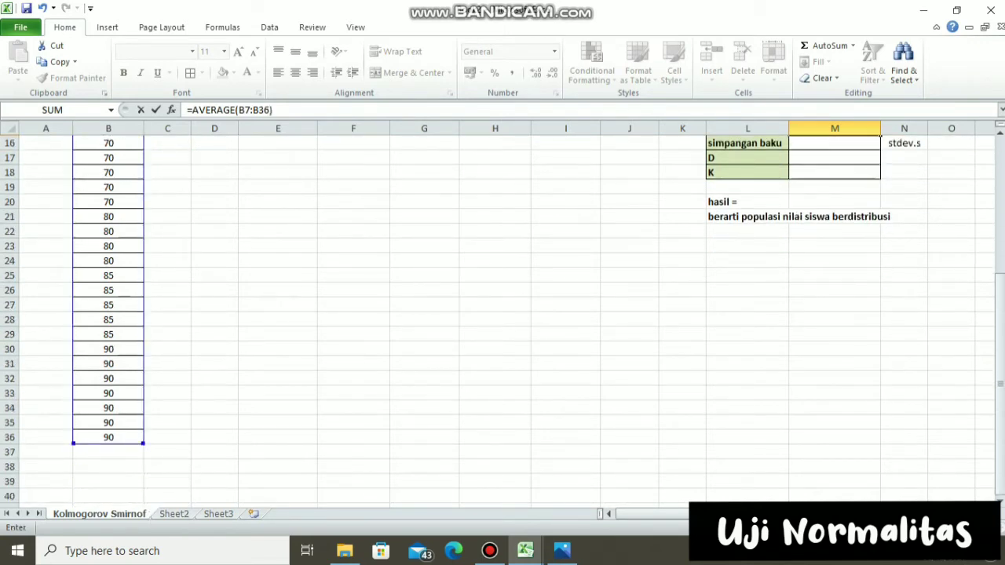
scroll(880, 173, "up", 2)
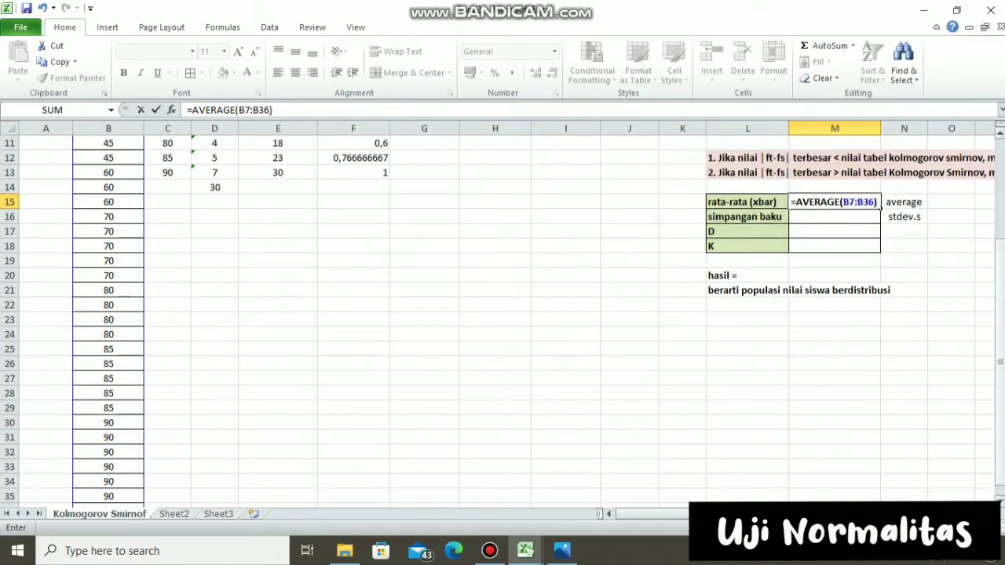
key("Return")
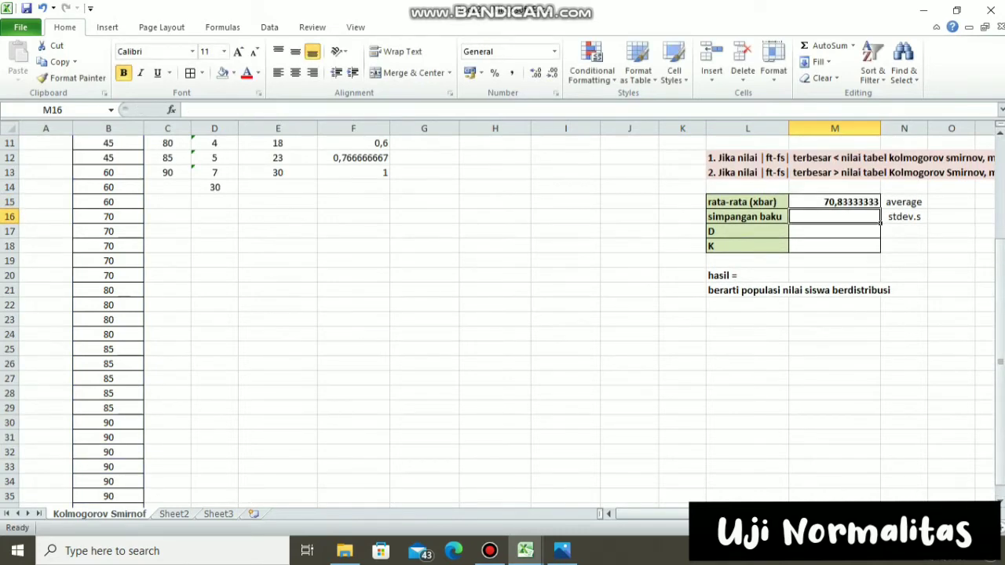
- Calculate the sample standard deviation (simpangan baku) of the Nilai scores in M16 with =STDEV.S(B7:B36)
left_click_drag(1000, 259, 1001, 255)
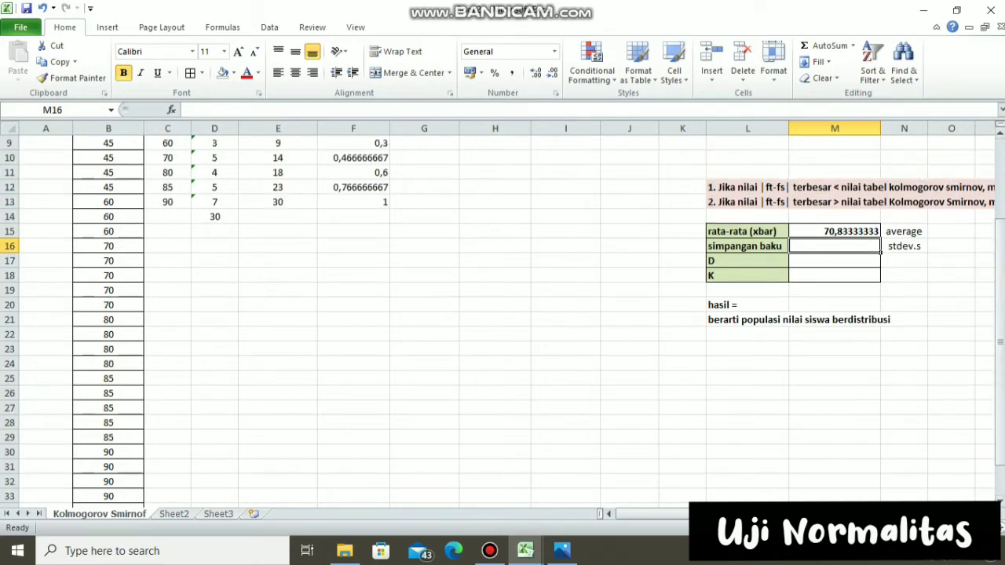
type("=stdev")
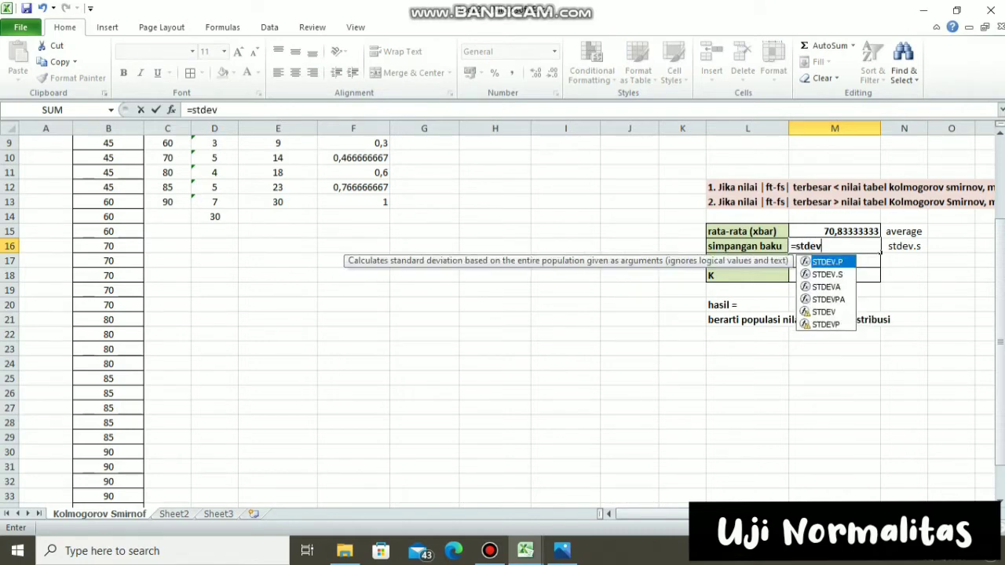
key("Down")
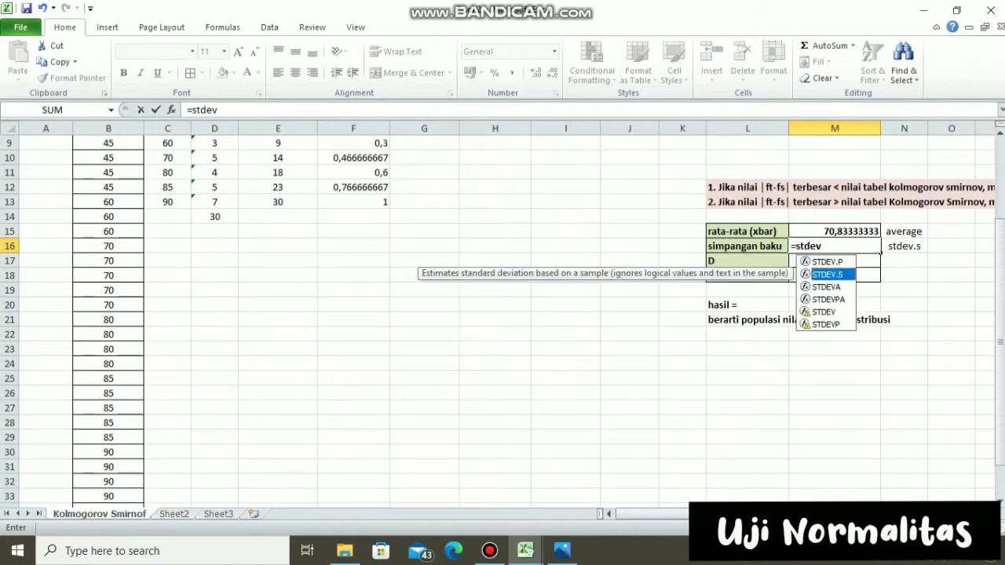
type("(")
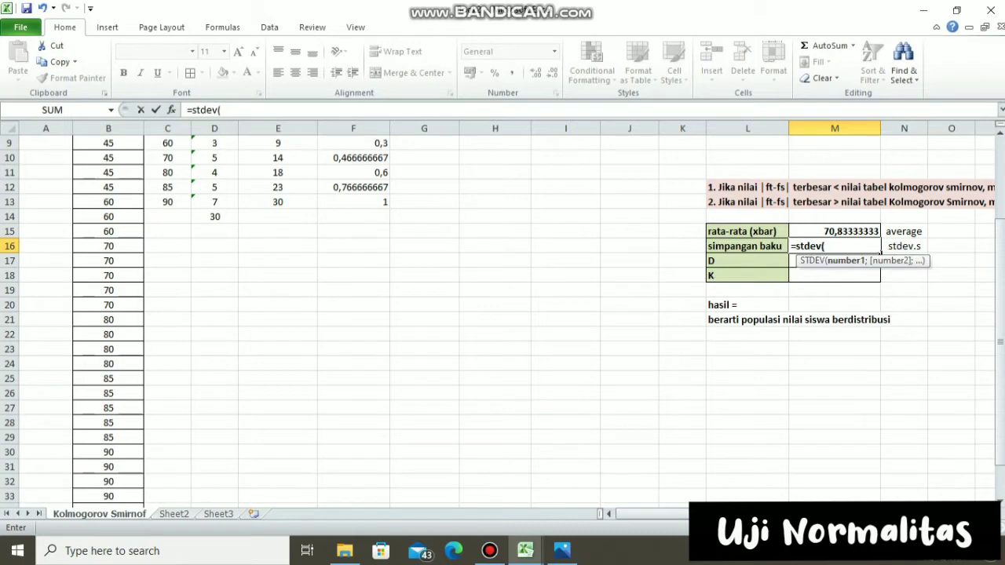
key("BackSpace")
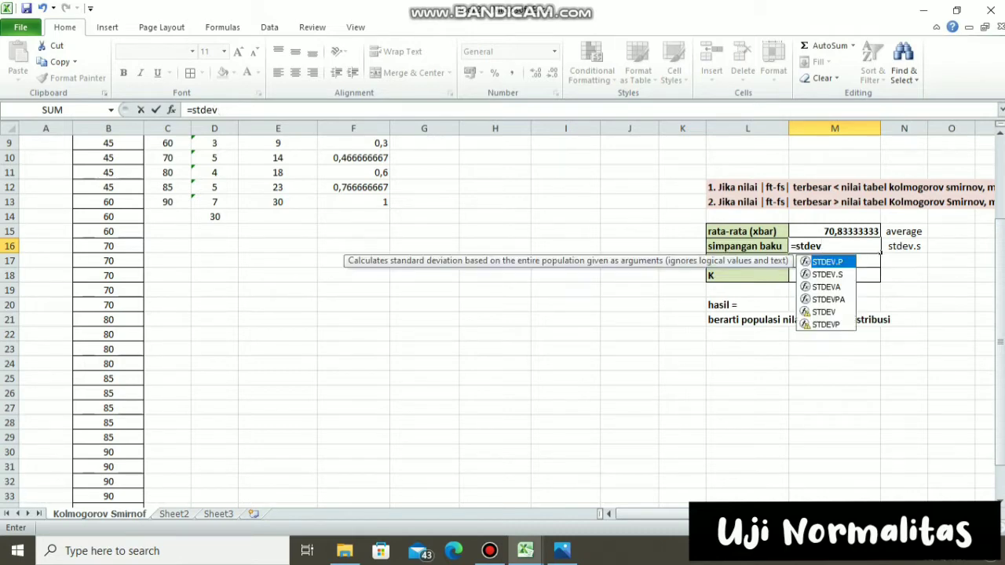
key("Down")
key("Tab")
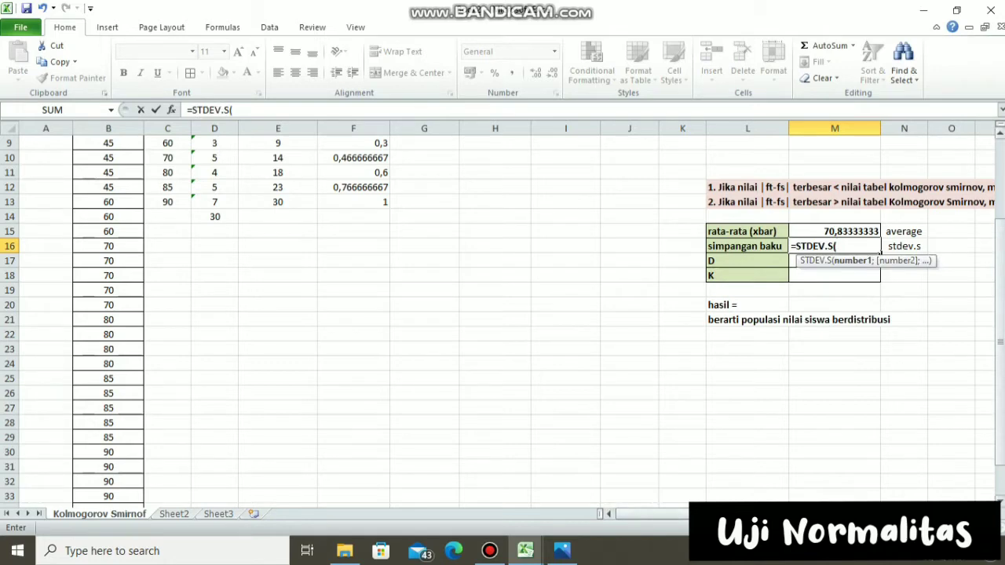
scroll(503, 314, "up", 3)
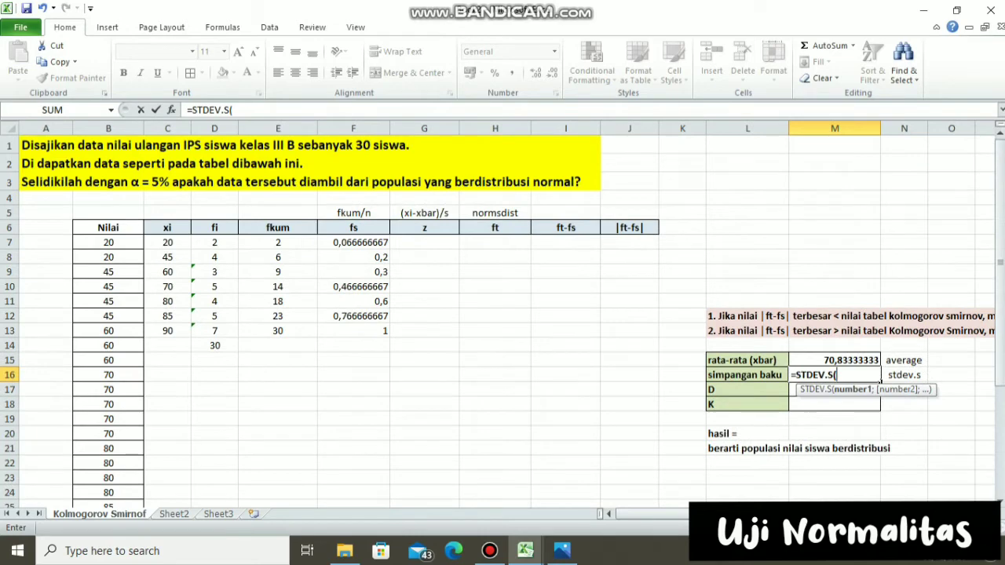
left_click_drag(87, 242, 141, 485)
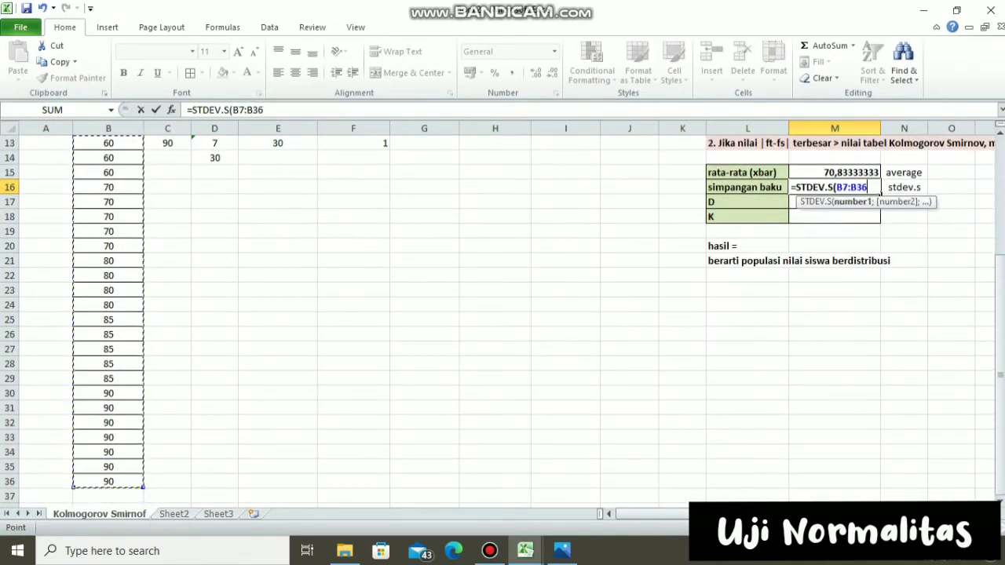
type(")")
key("Return")
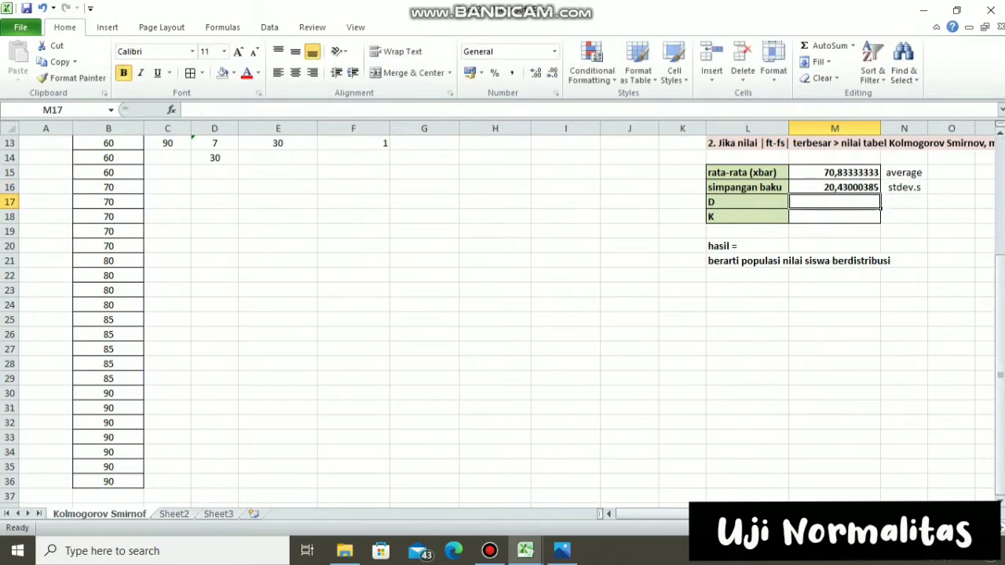
- Calculate the first z value in G7 with =(C7-$M$15)/$M$16, keeping the mean and standard deviation references absolute
left_click_drag(1000, 322, 1000, 256)
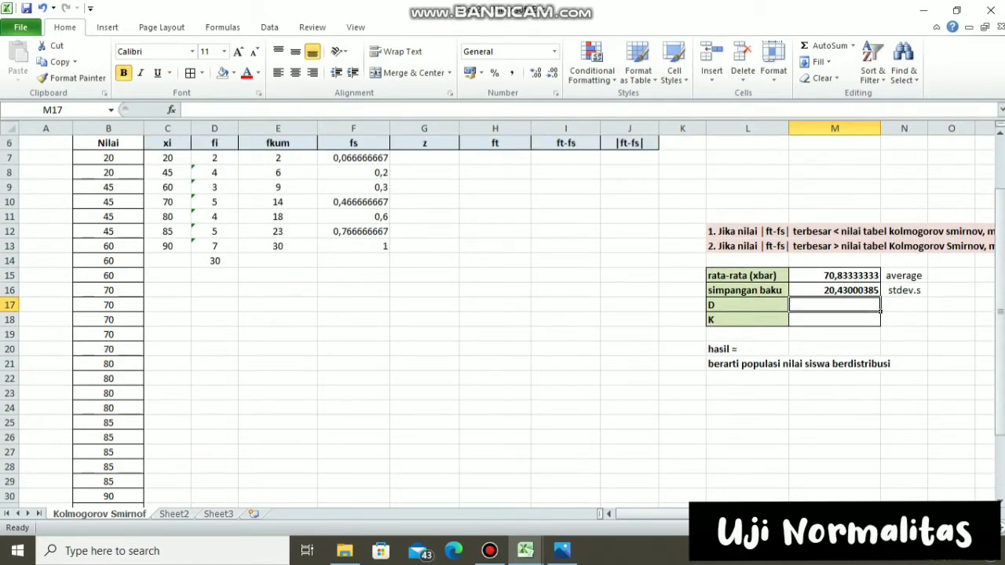
left_click_drag(1000, 310, 1000, 294)
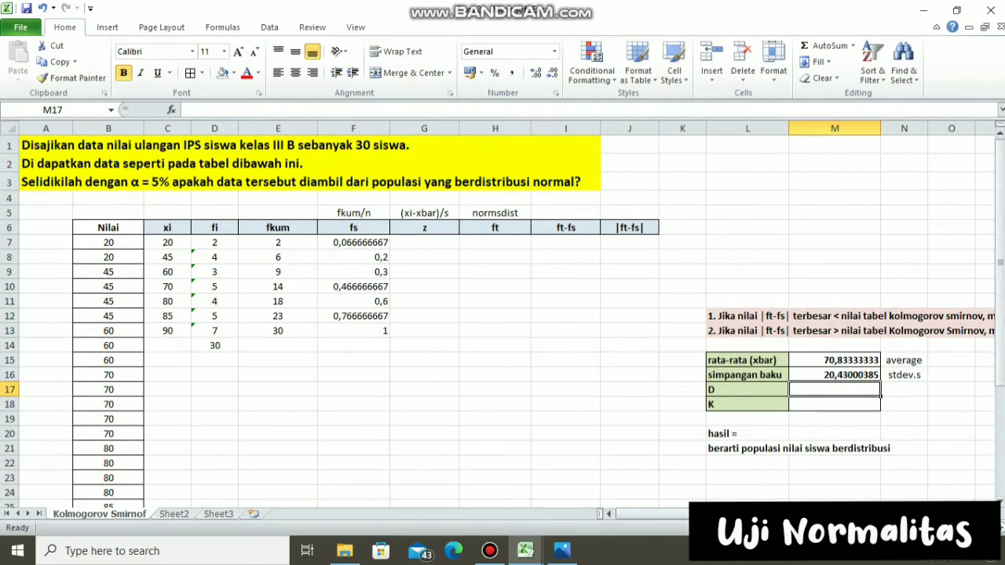
left_click(424, 227)
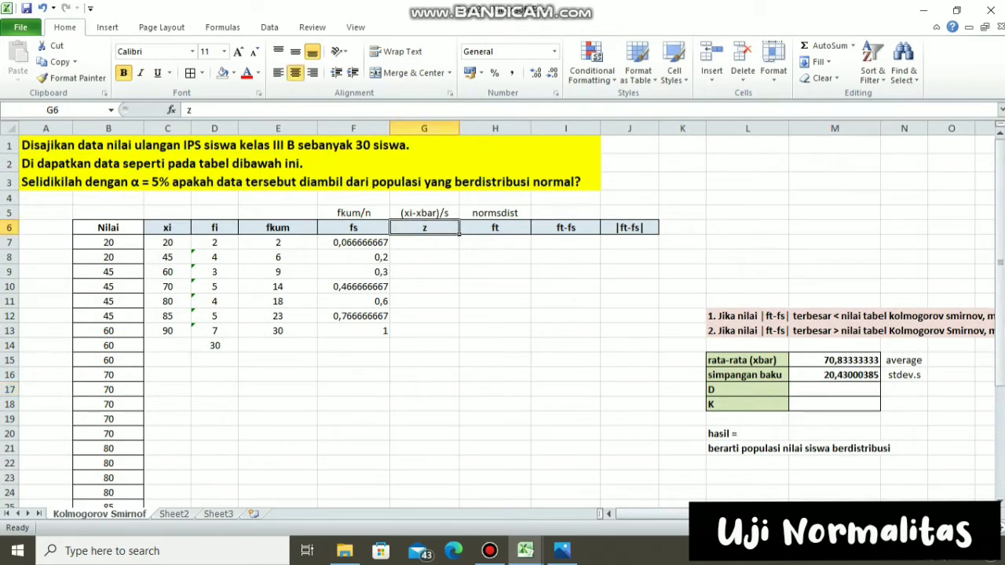
left_click(424, 242)
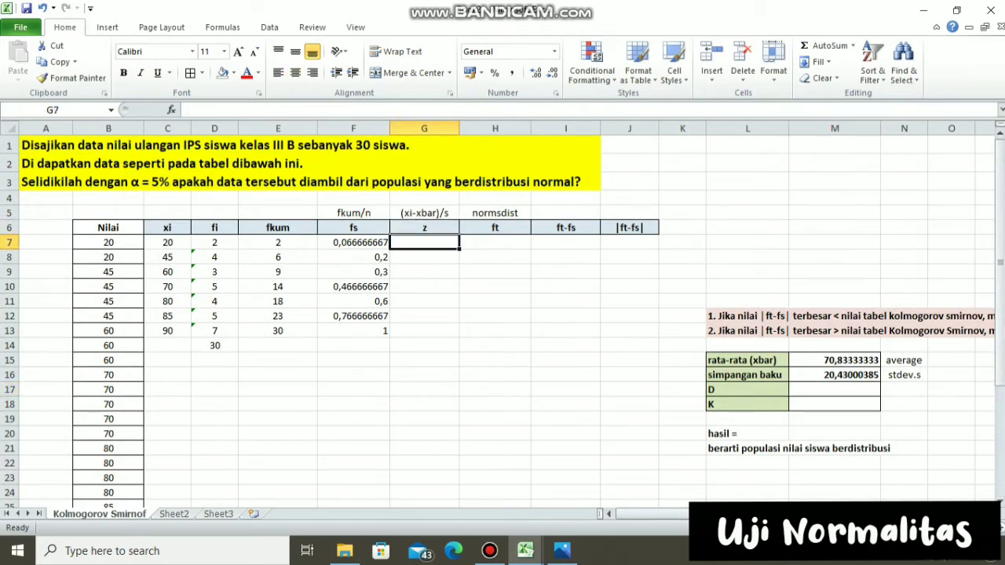
type("=(")
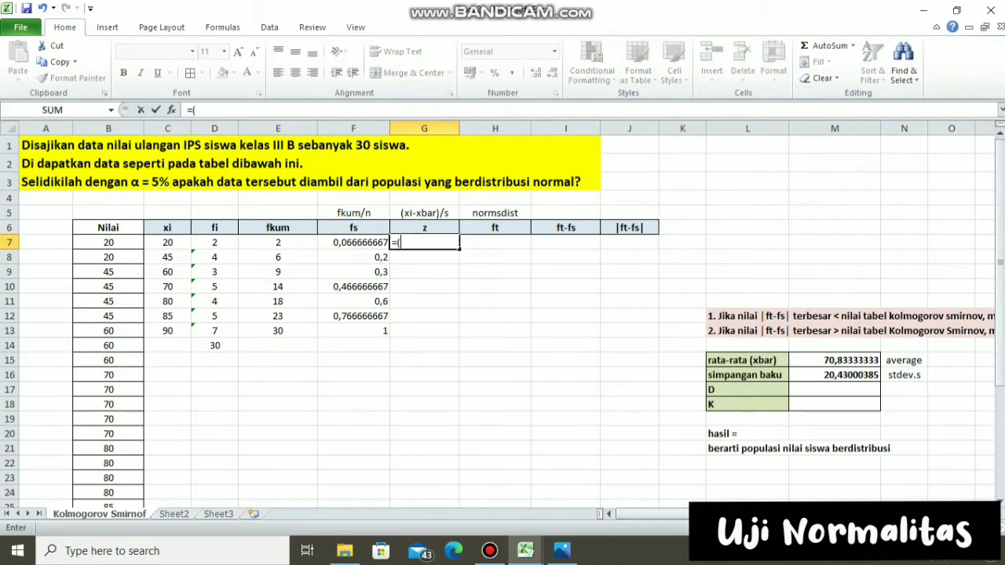
left_click(168, 242)
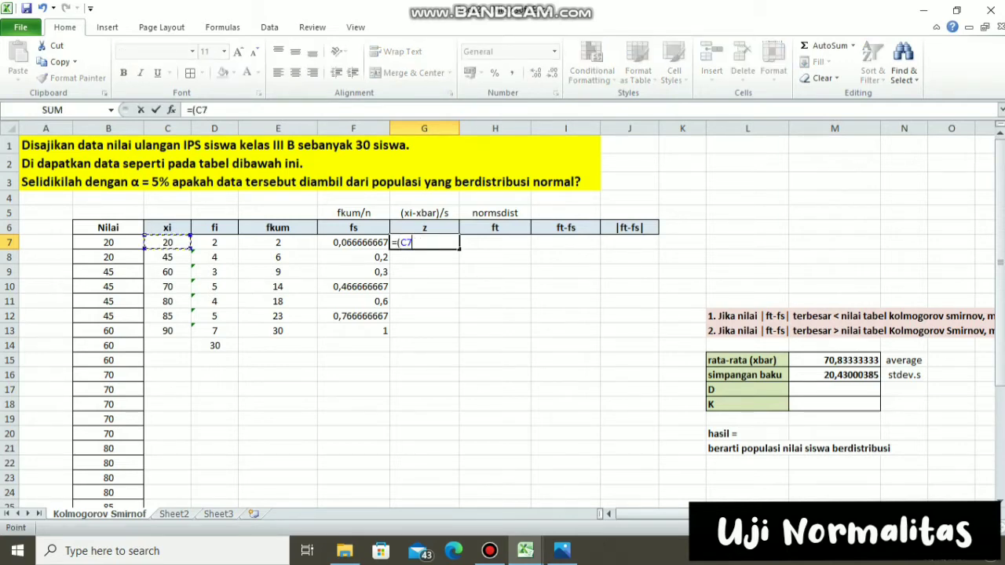
type("-")
left_click(835, 360)
type(")")
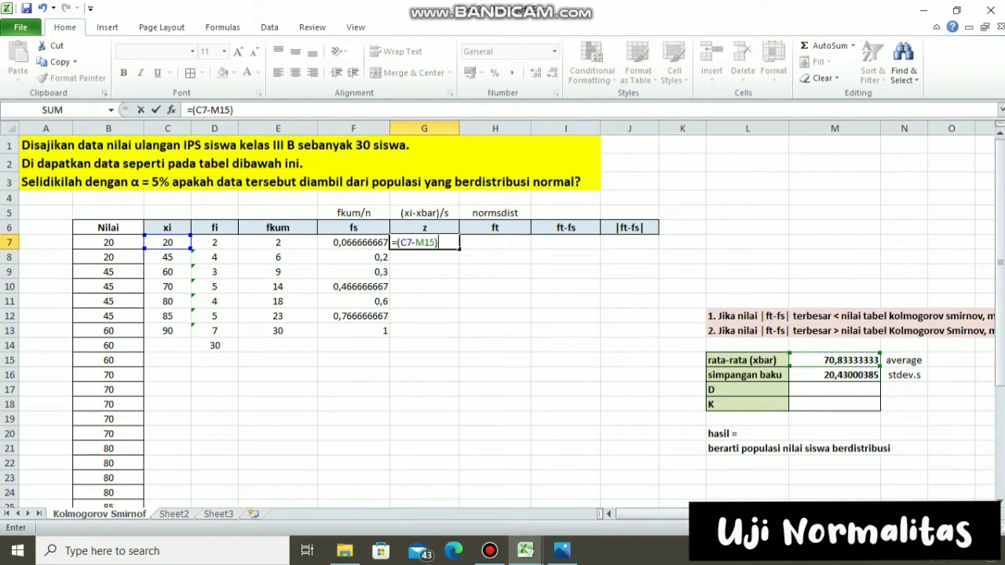
type("/")
left_click(835, 375)
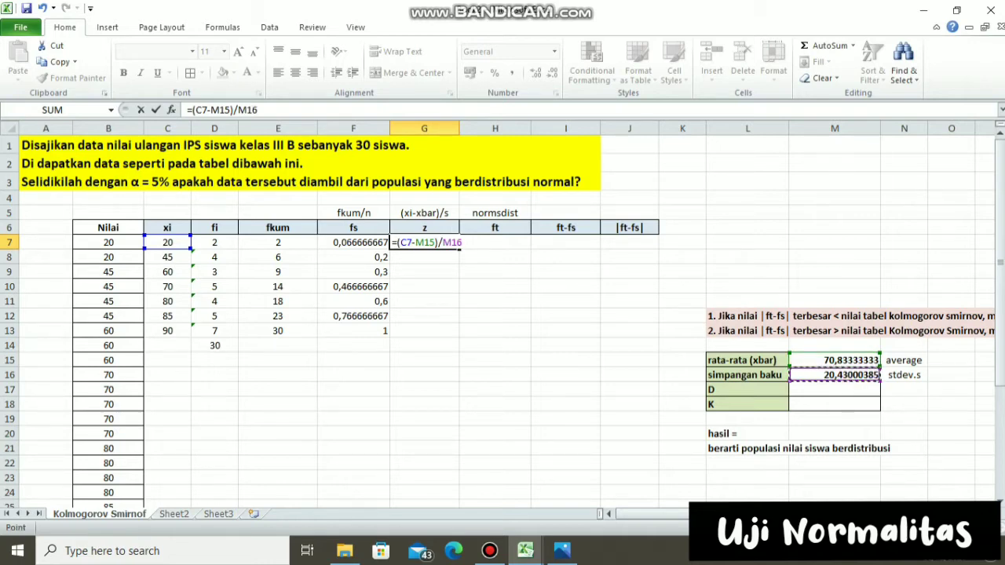
key("F4")
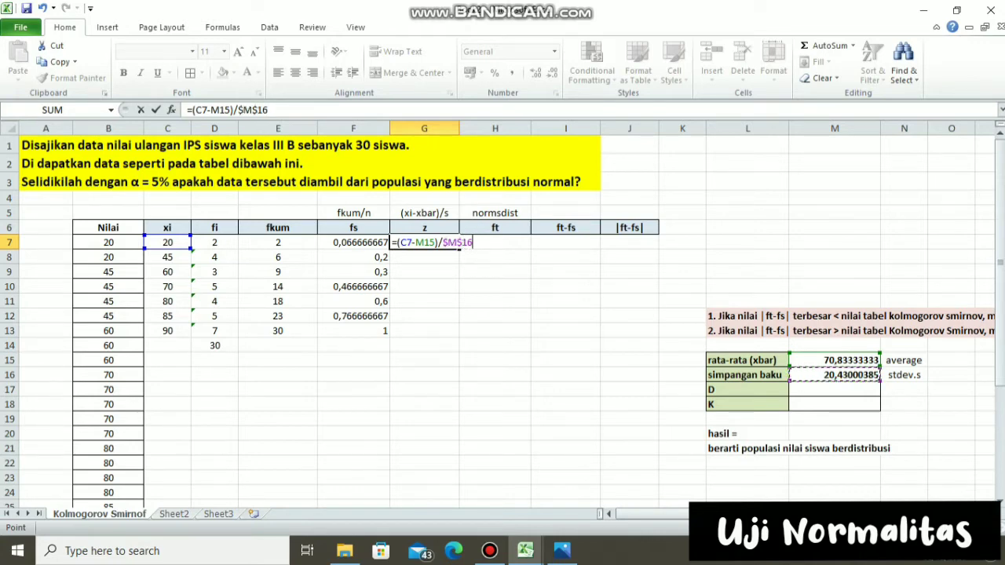
left_click(436, 242)
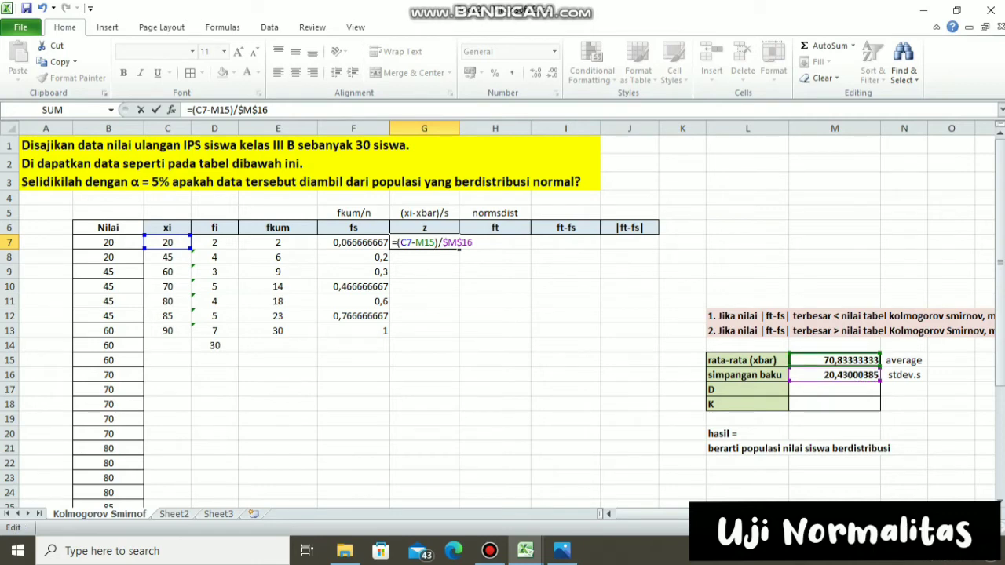
key("F4")
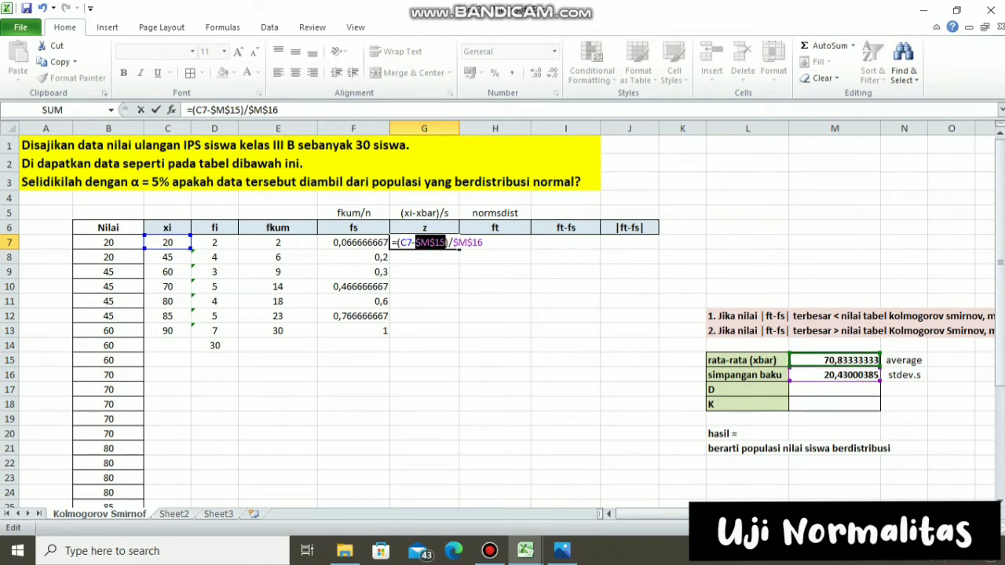
left_click(484, 243)
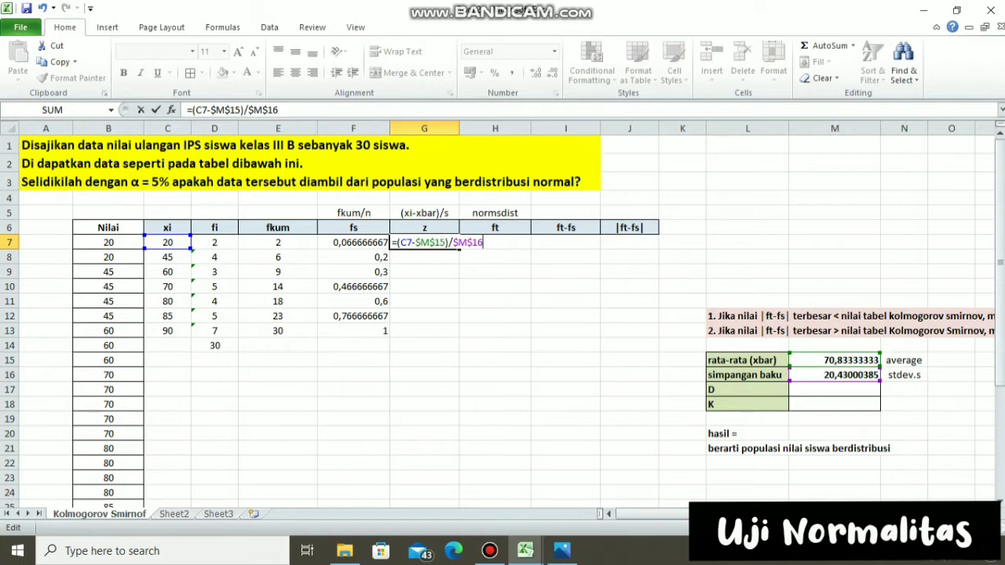
key("Return")
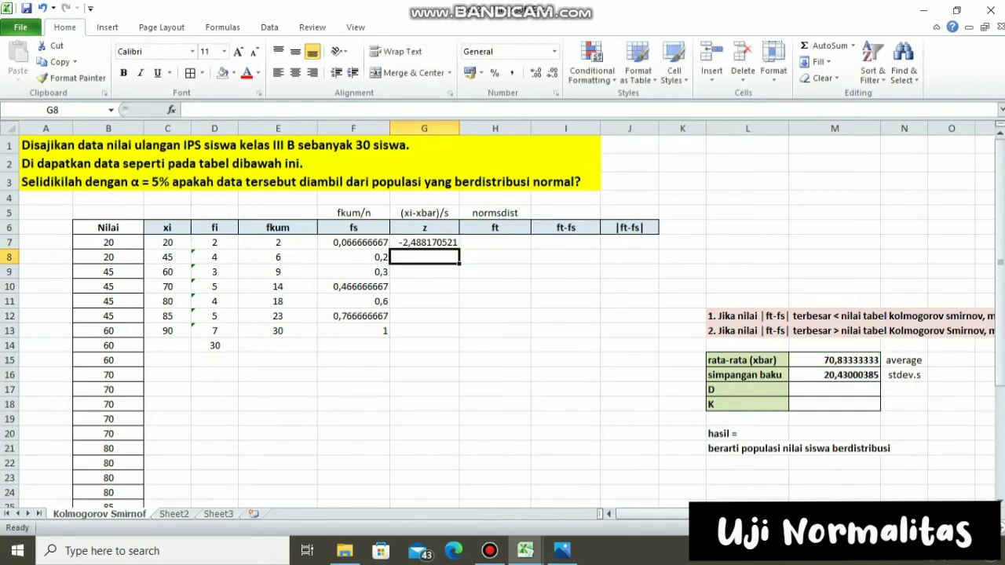
- Fill the z formula from G7 down to G13
left_click(424, 243)
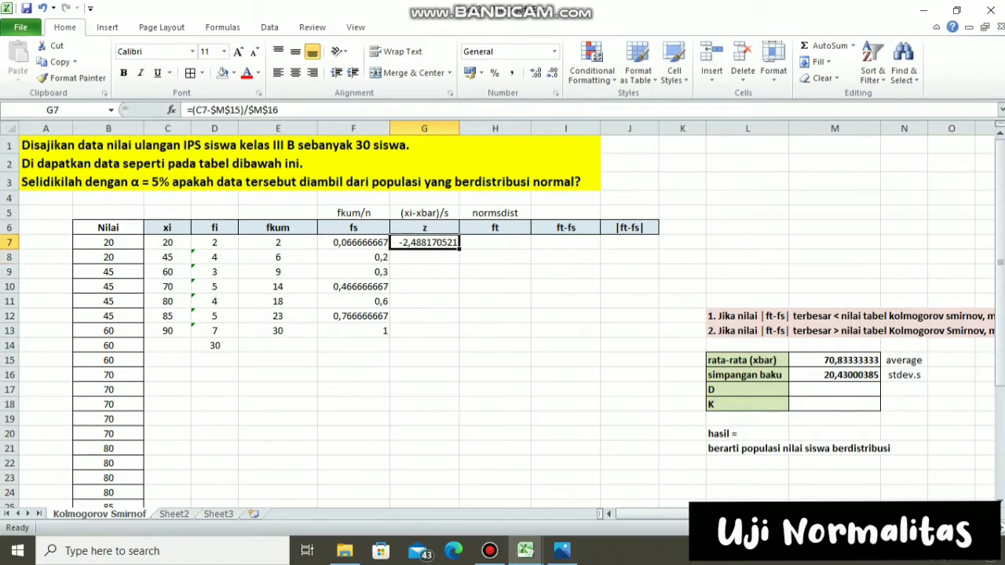
left_click_drag(460, 249, 459, 336)
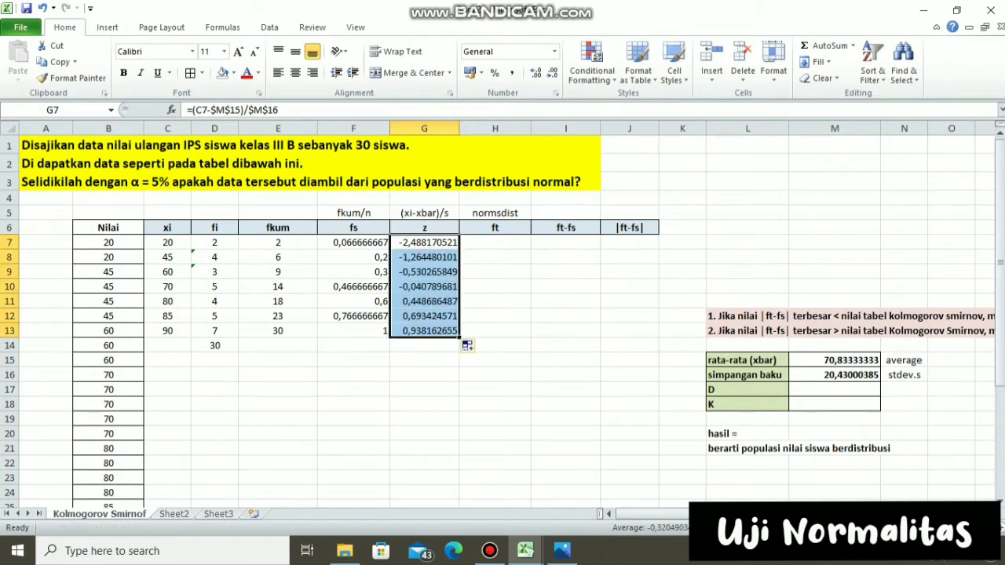
left_click(424, 346)
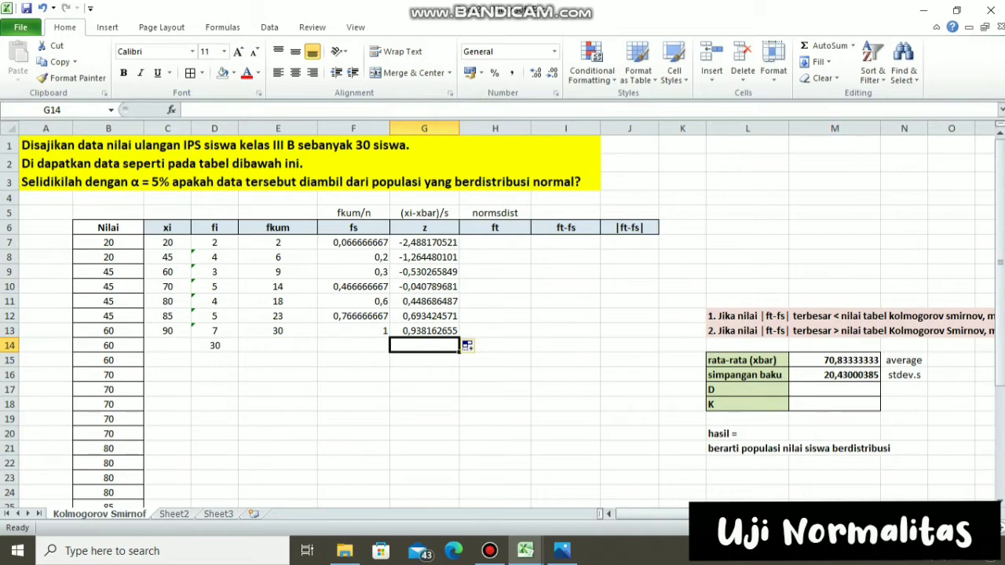
- Calculate the ft column with =NORMSDIST(G7) in H7 and fill the formula down to H13
left_click(495, 227)
left_click(495, 242)
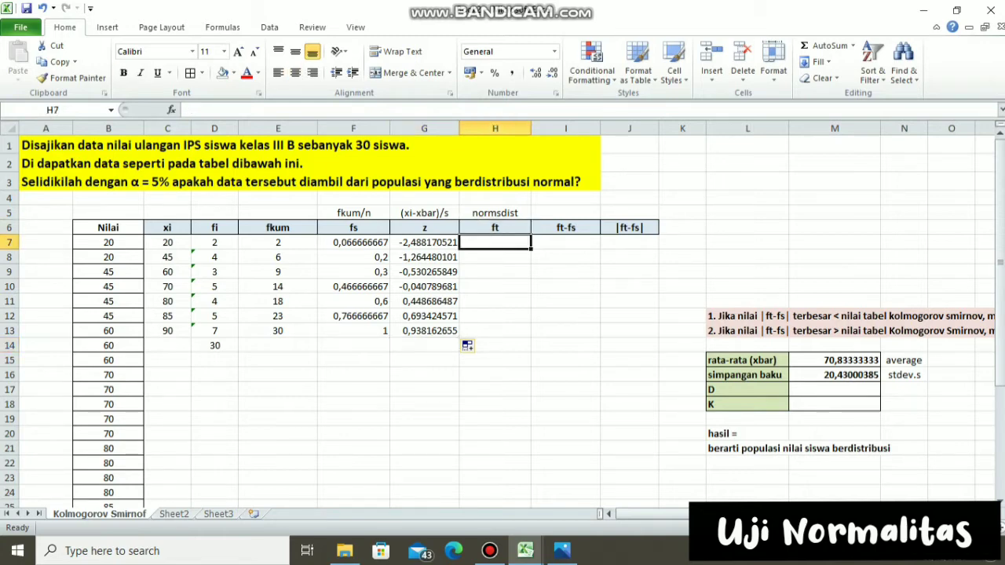
type("=norm")
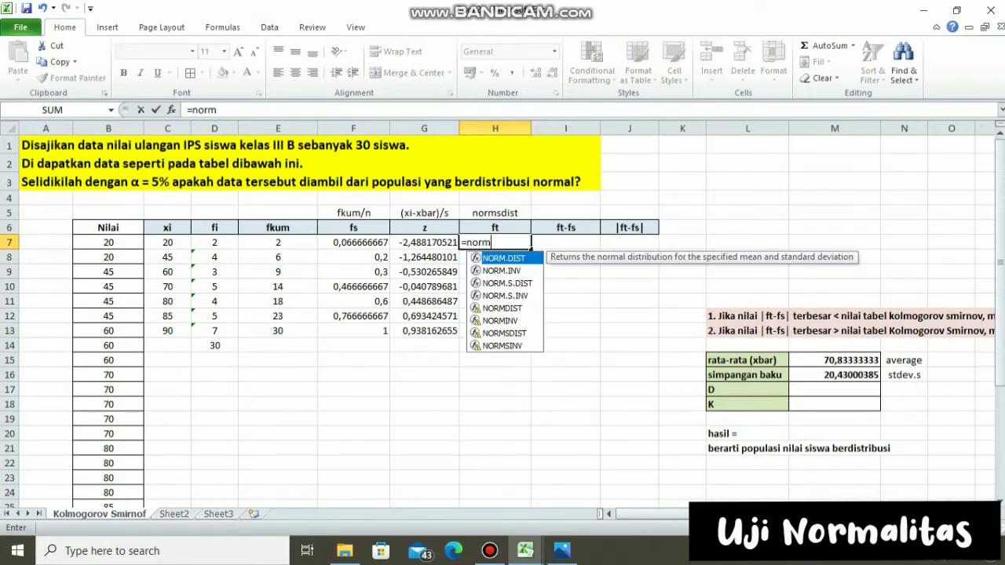
type("s")
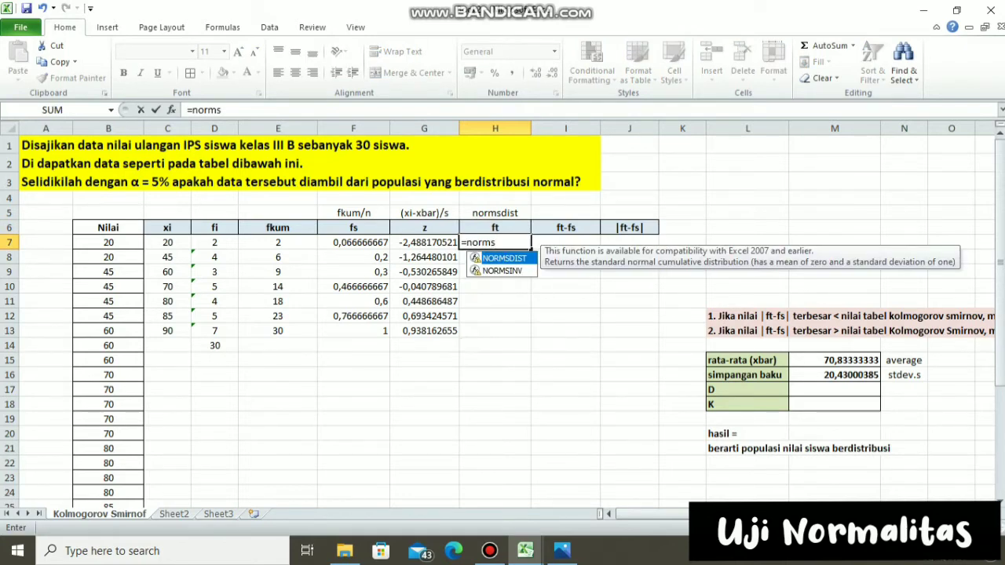
key("Tab")
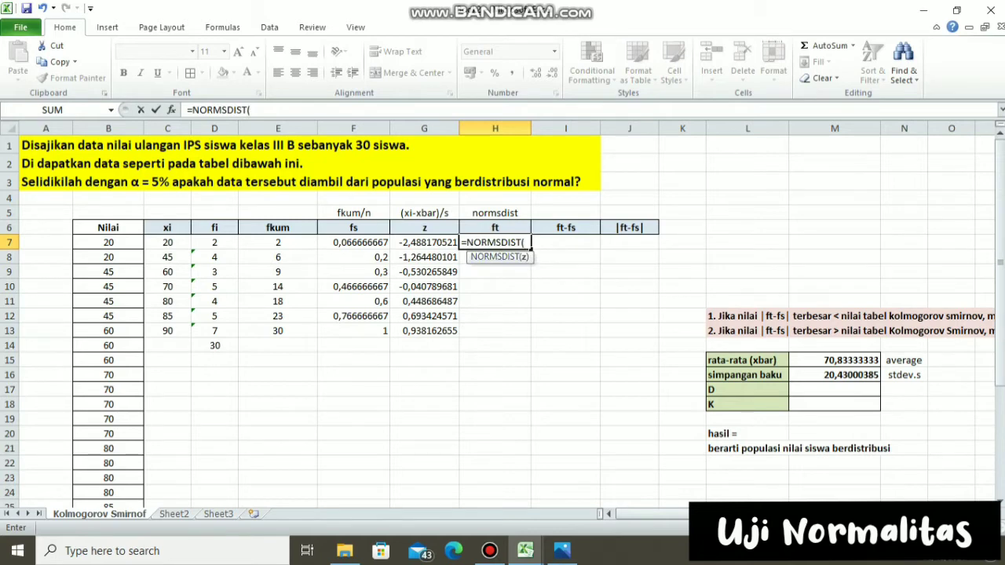
left_click(424, 242)
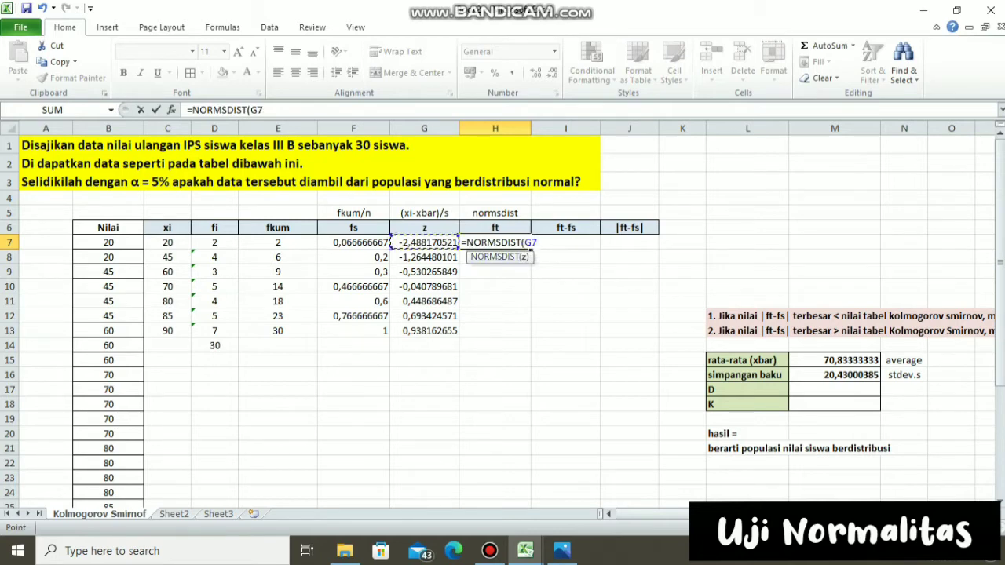
type(")")
key("Return")
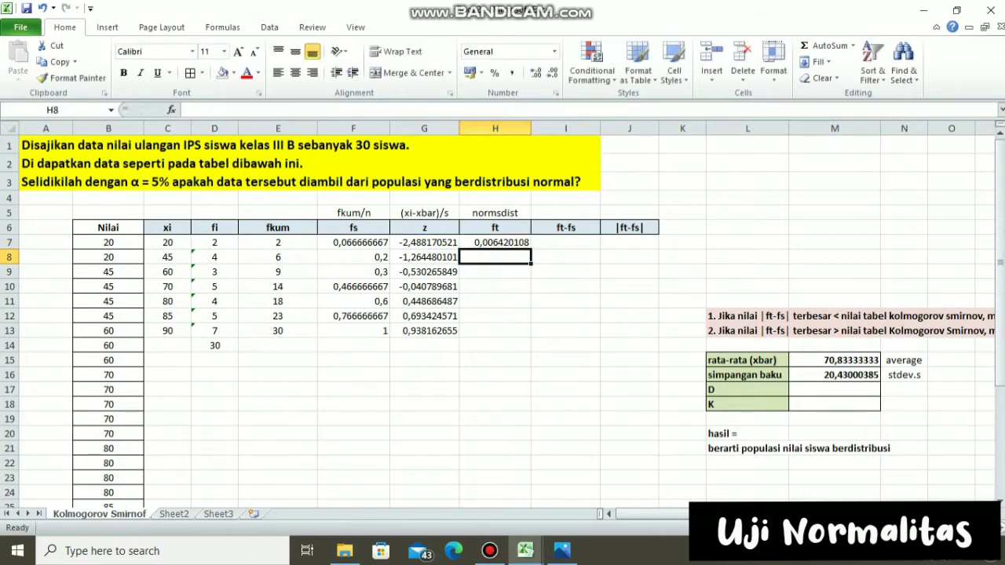
left_click(495, 242)
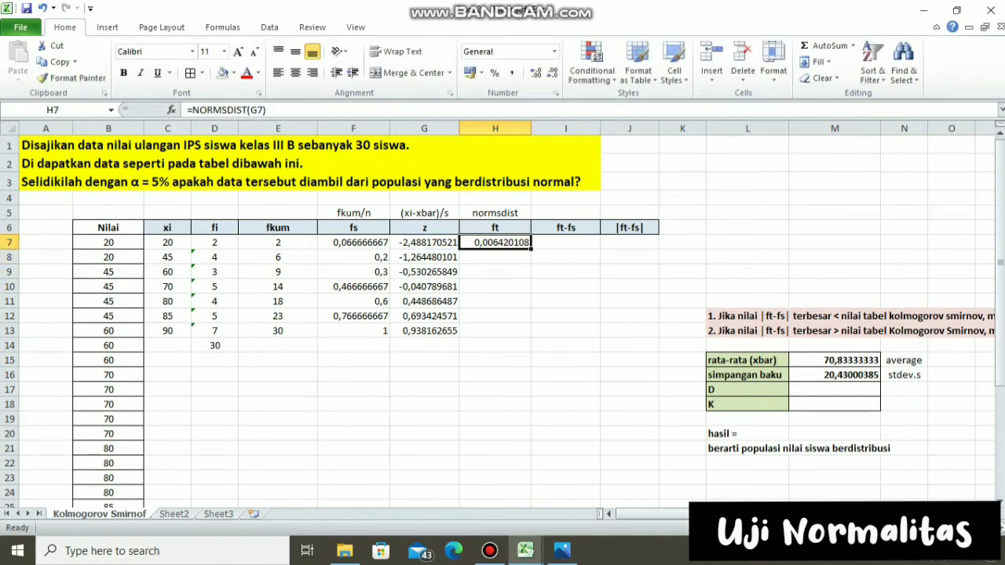
left_click_drag(531, 249, 531, 338)
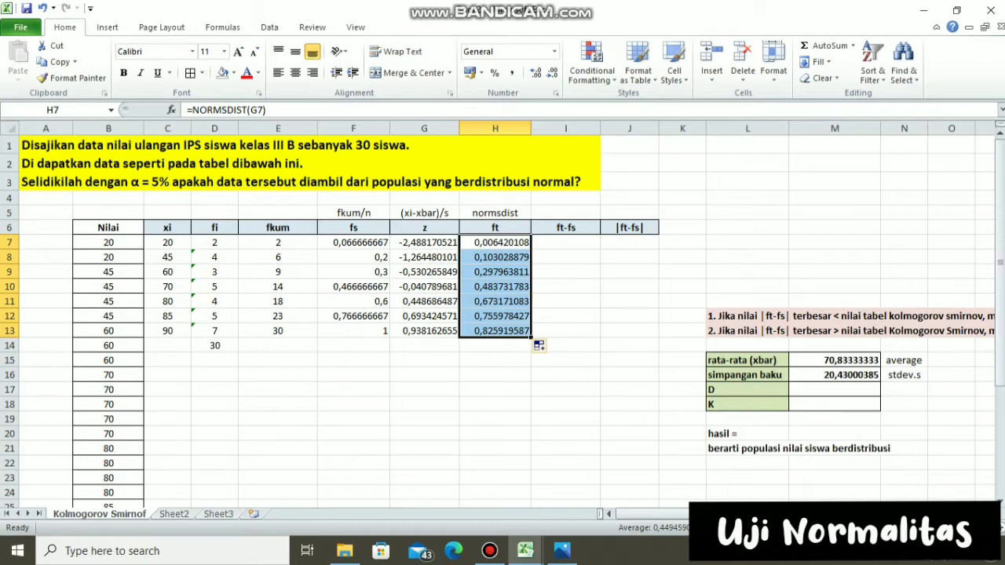
- Calculate the ft-fs column with =H7-F7 in I7 and fill the formula down to I13
left_click(566, 242)
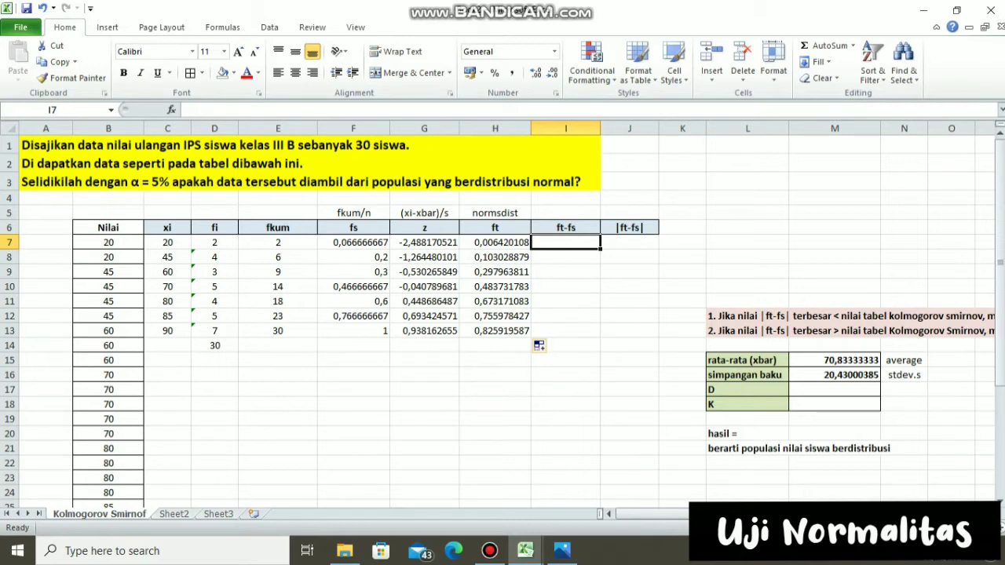
type("=")
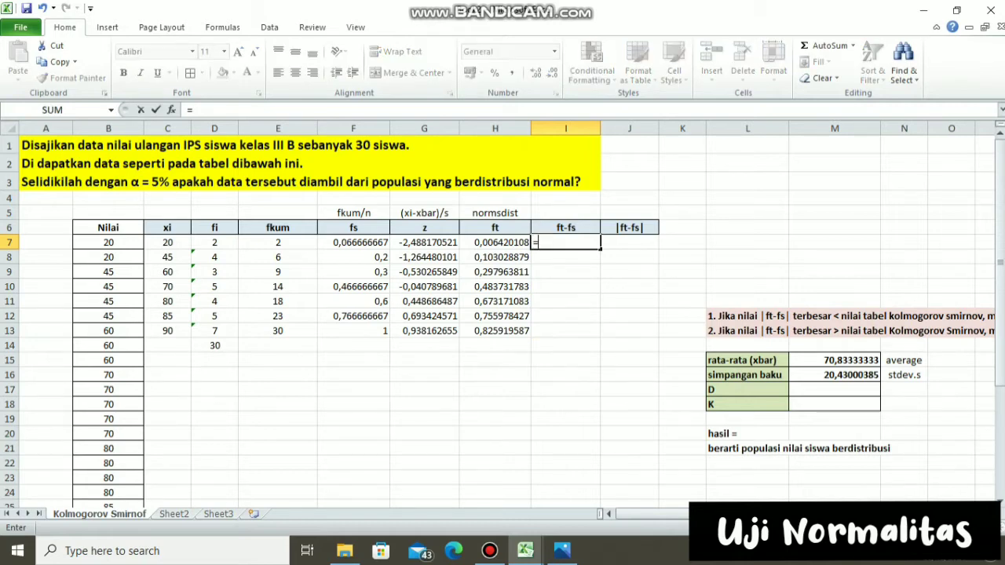
key("Left")
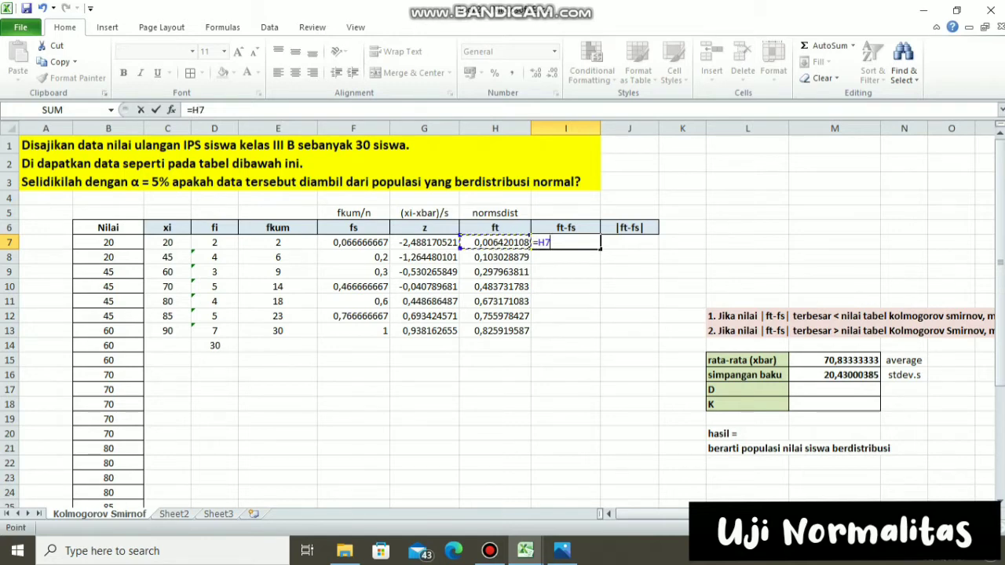
type("-")
key("Left")
key("Left")
key("Left")
key("Return")
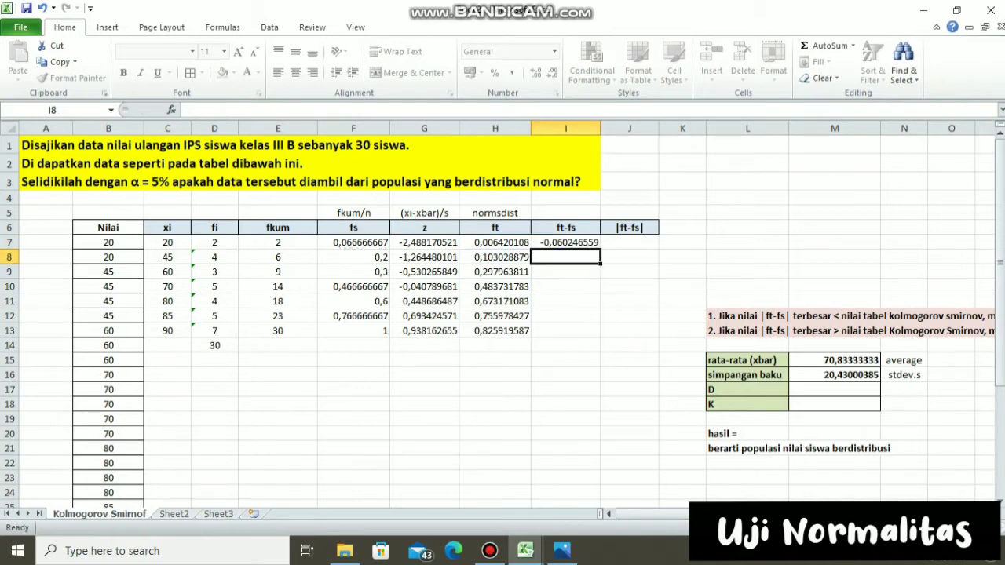
left_click(566, 242)
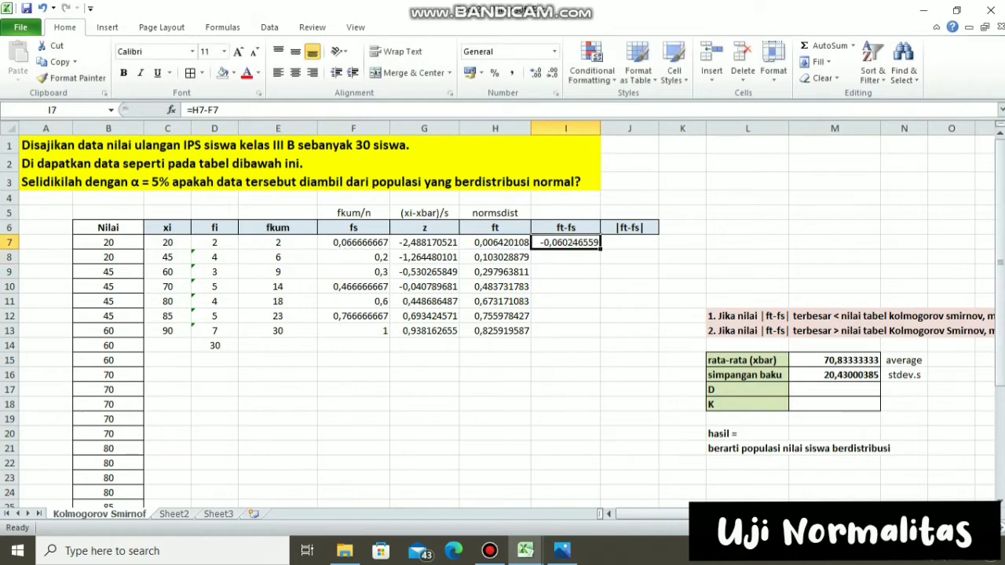
left_click_drag(600, 249, 599, 336)
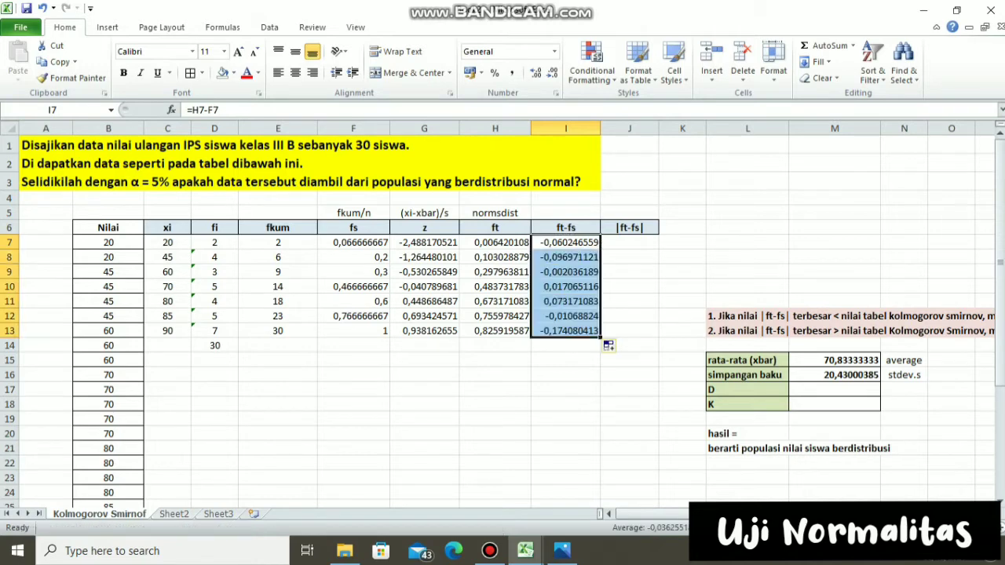
left_click(566, 346)
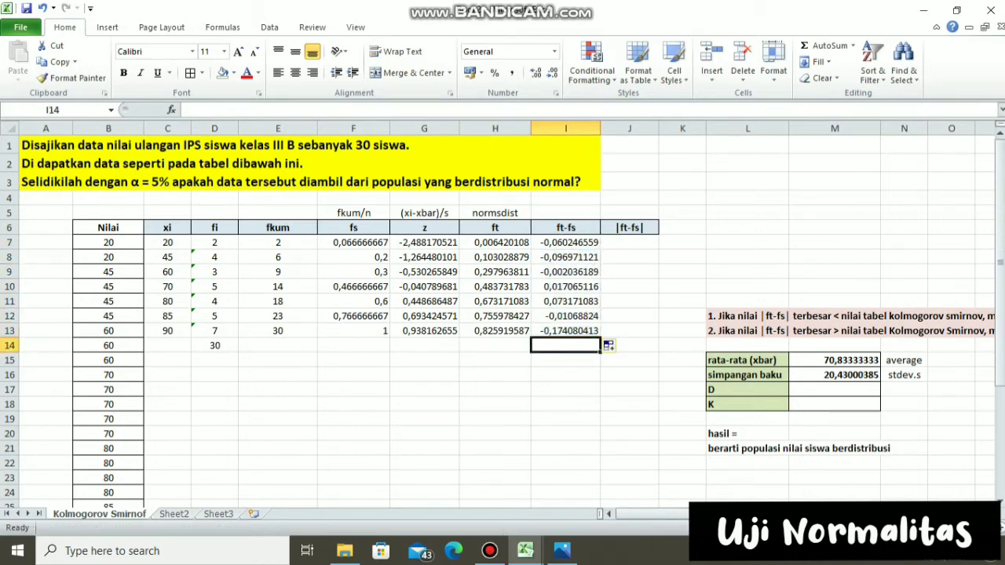
- Calculate the |ft-fs| column with =ABS(I7) in J7 and fill the formula down to J13
left_click(629, 242)
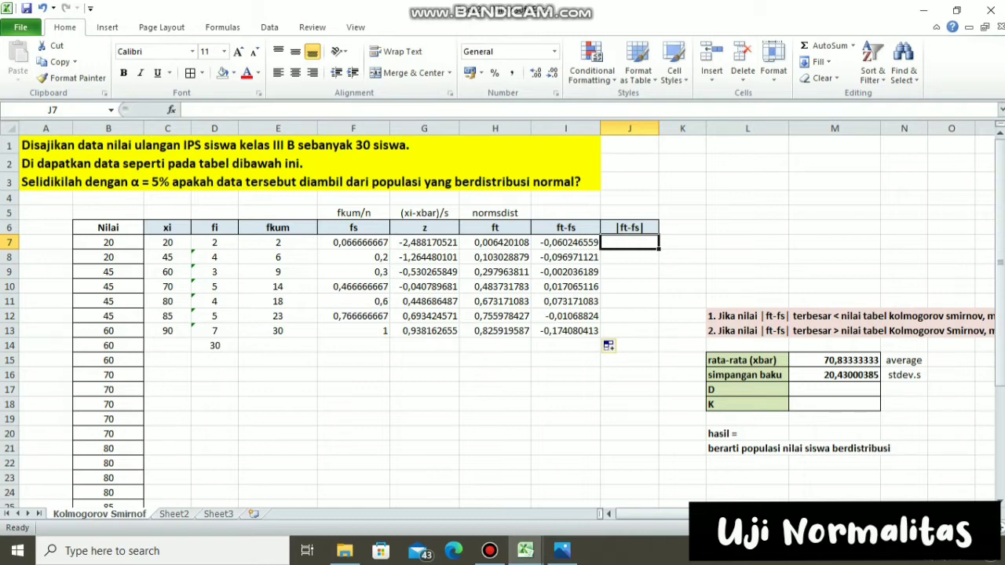
left_click(489, 551)
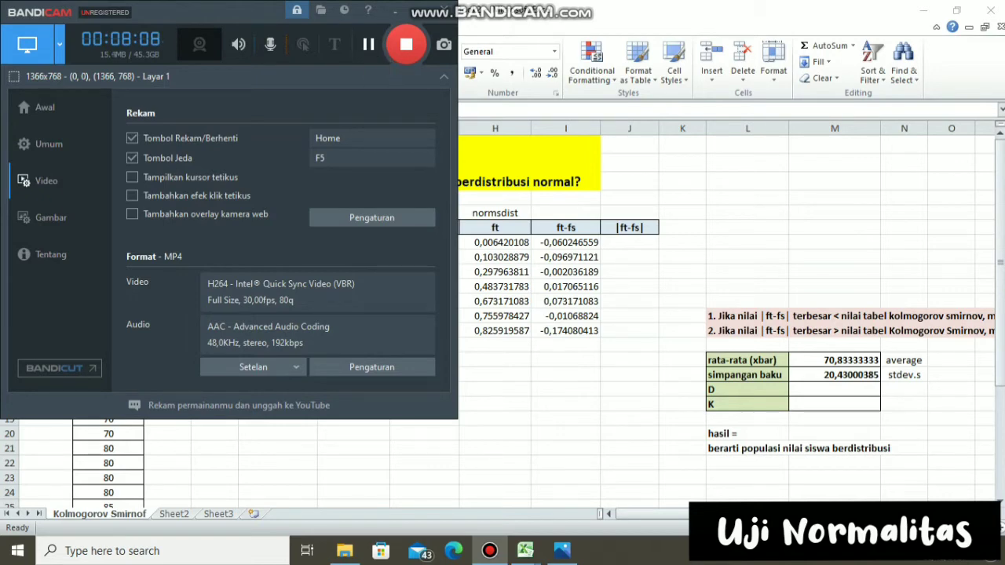
key("alt+Tab")
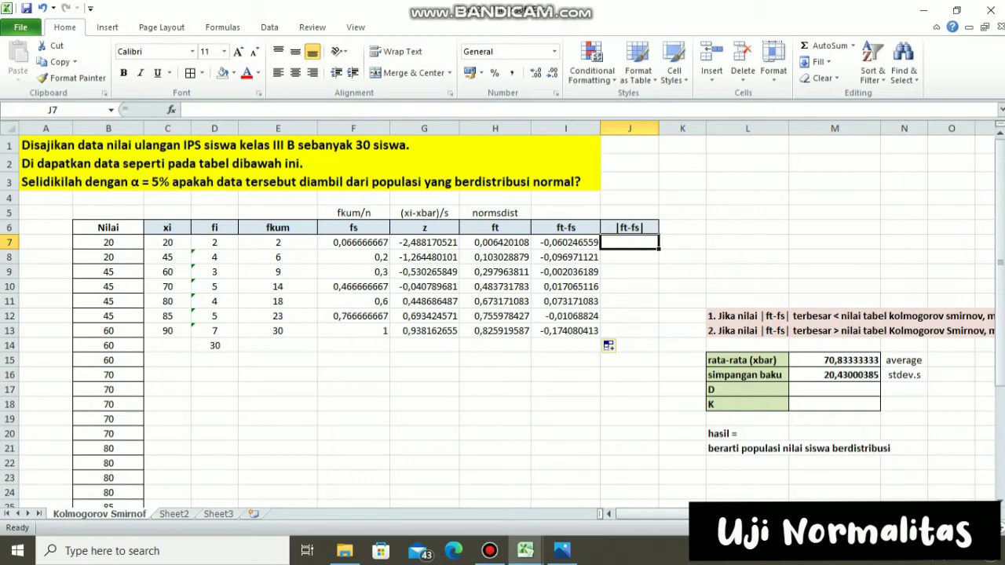
type("=abs")
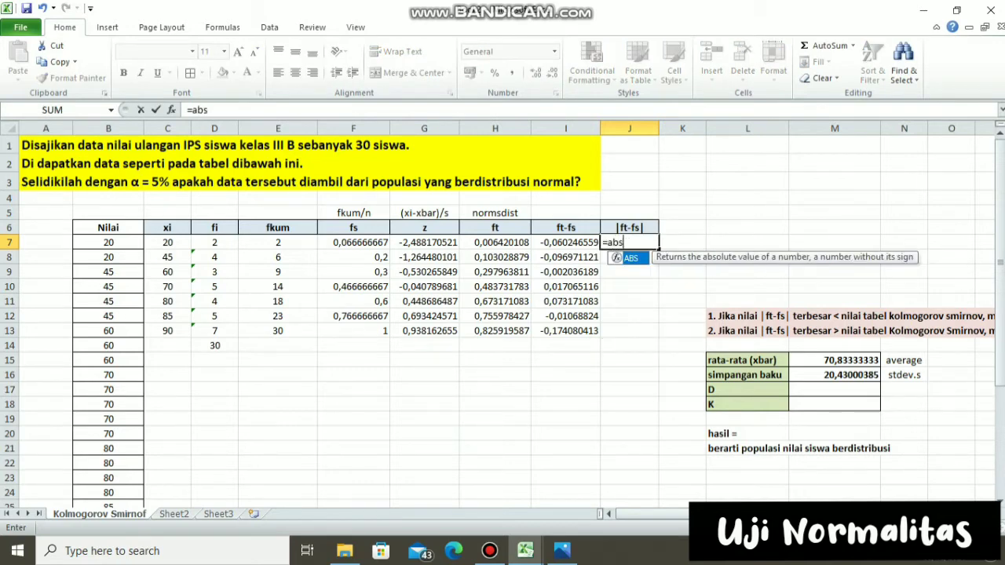
key("Tab")
key("Left")
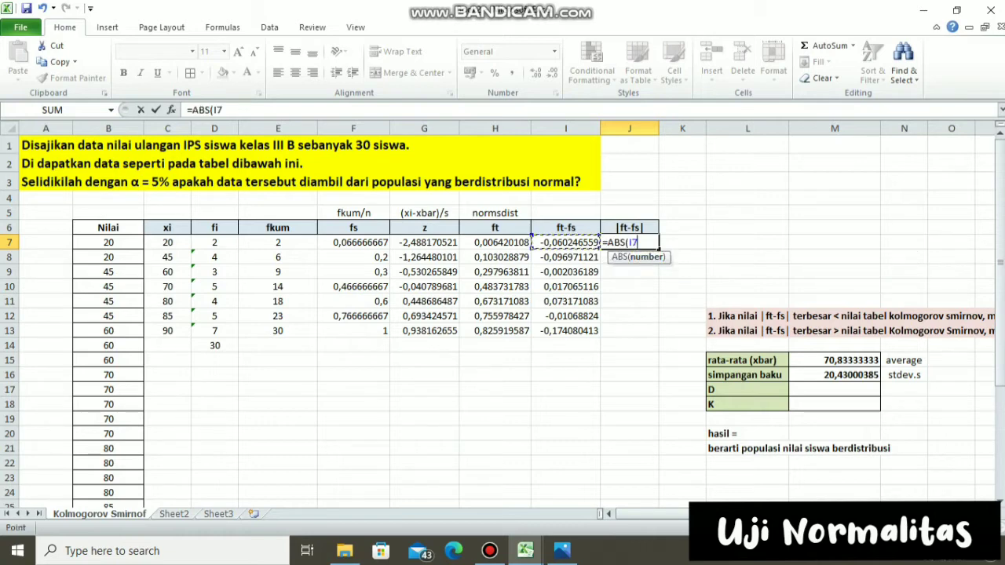
type(")")
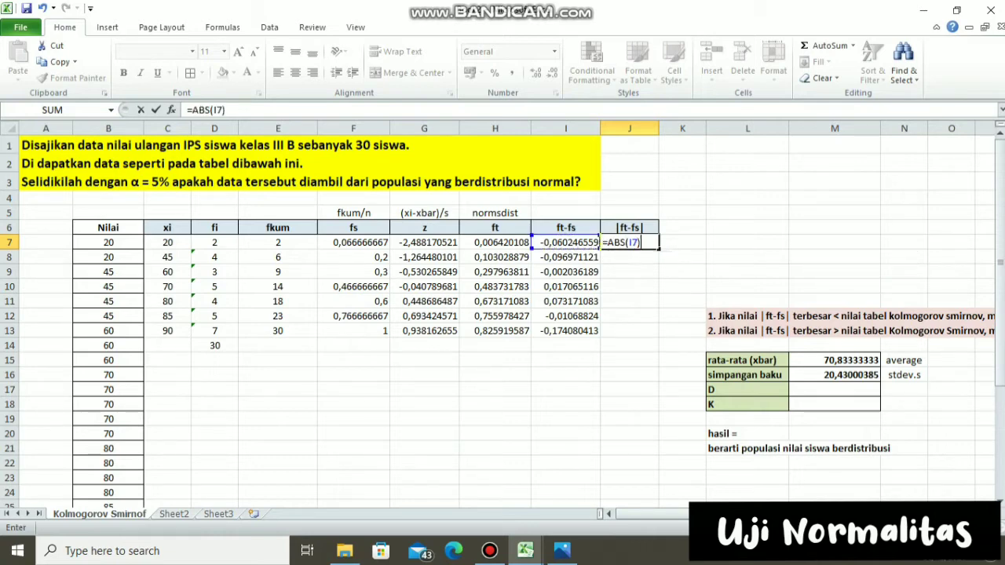
key("Return")
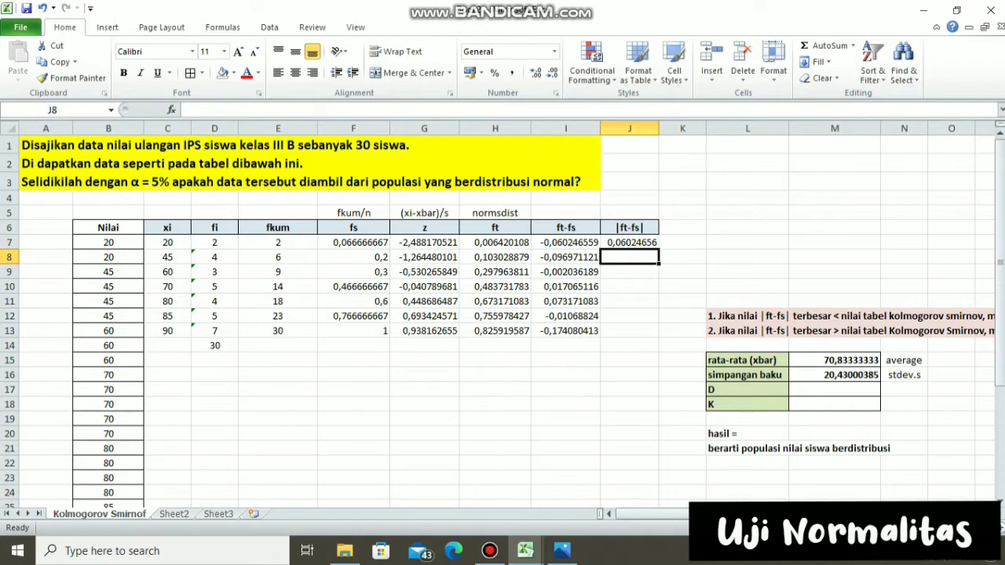
key("Up")
left_click_drag(660, 249, 660, 337)
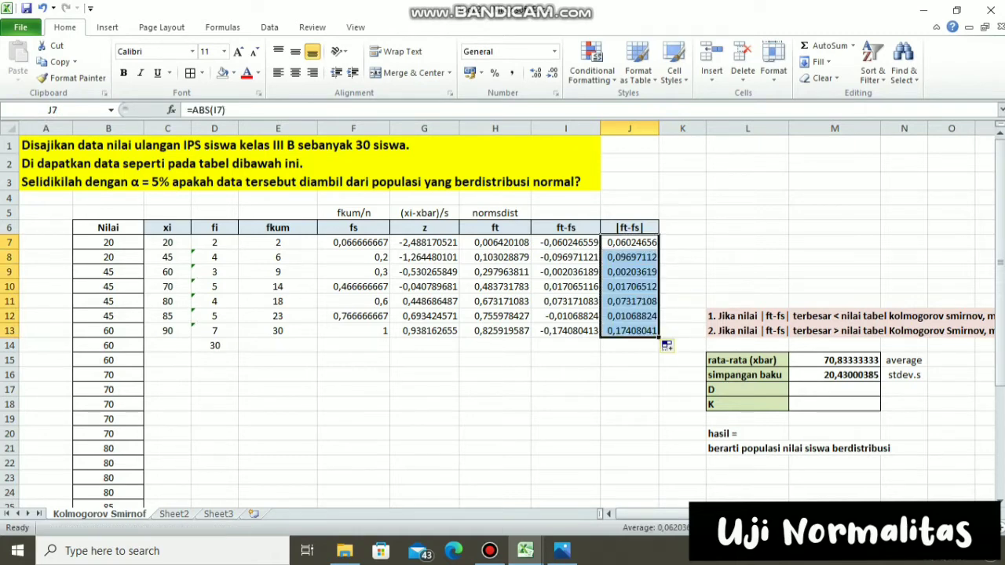
left_click(566, 360)
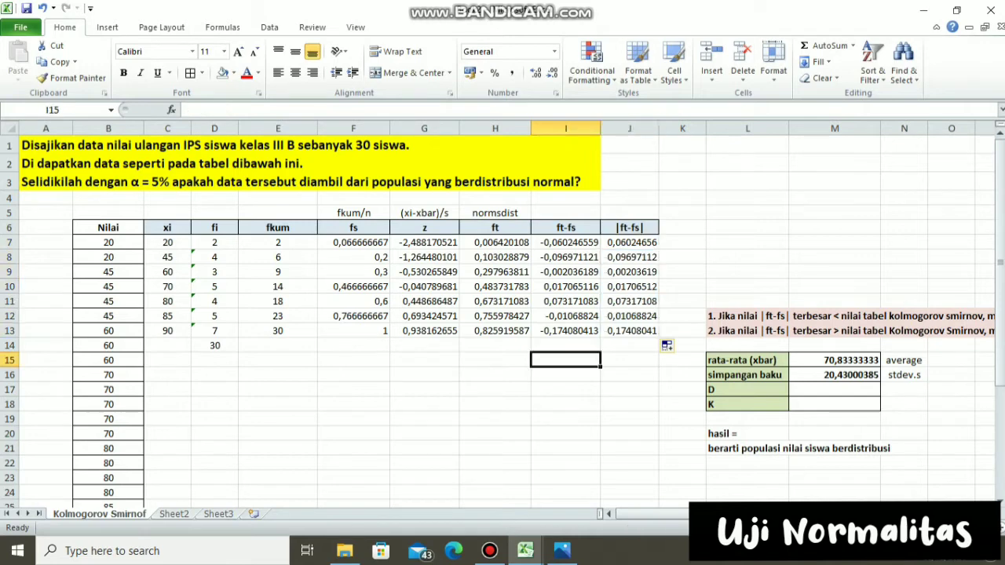
- Add borders to all cells of the calculation table in C7:J14 and shade the fi total in D14 light green
left_click_drag(167, 242, 629, 346)
key("F4")
left_click(45, 390)
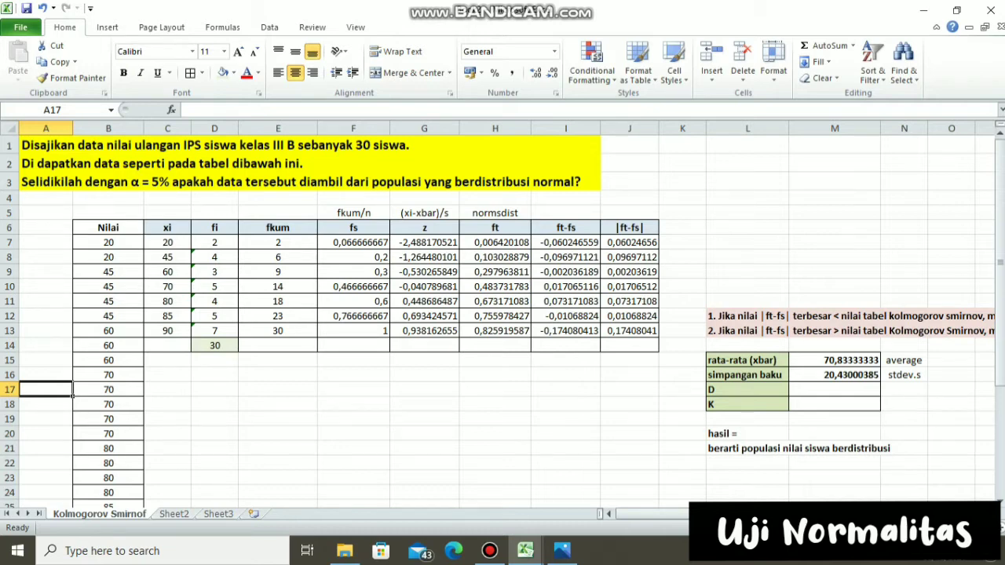
- Calculate D in M17 as the largest |ft-fs| value with =MAX(J7:J13)
left_click(748, 390)
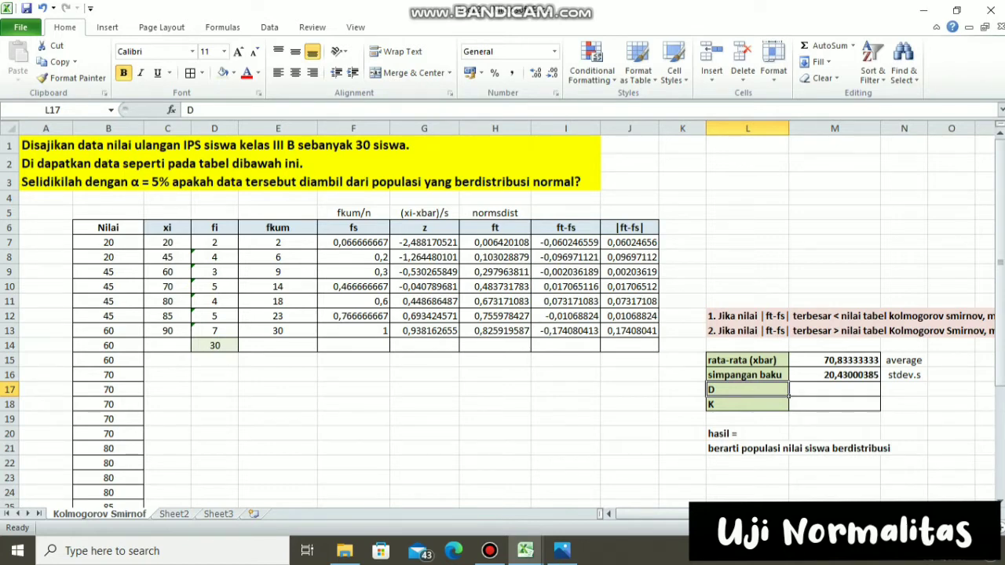
left_click(835, 390)
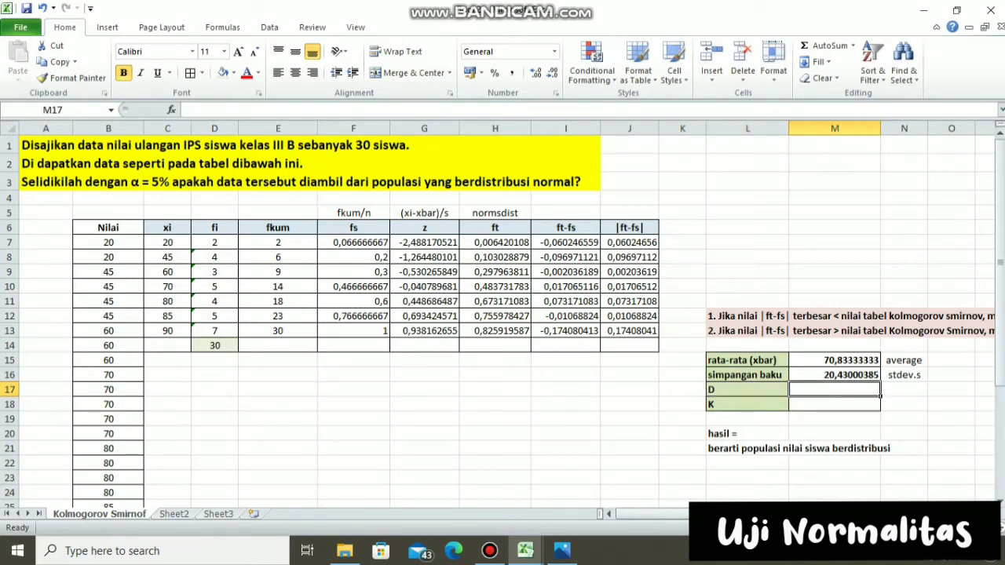
type("=")
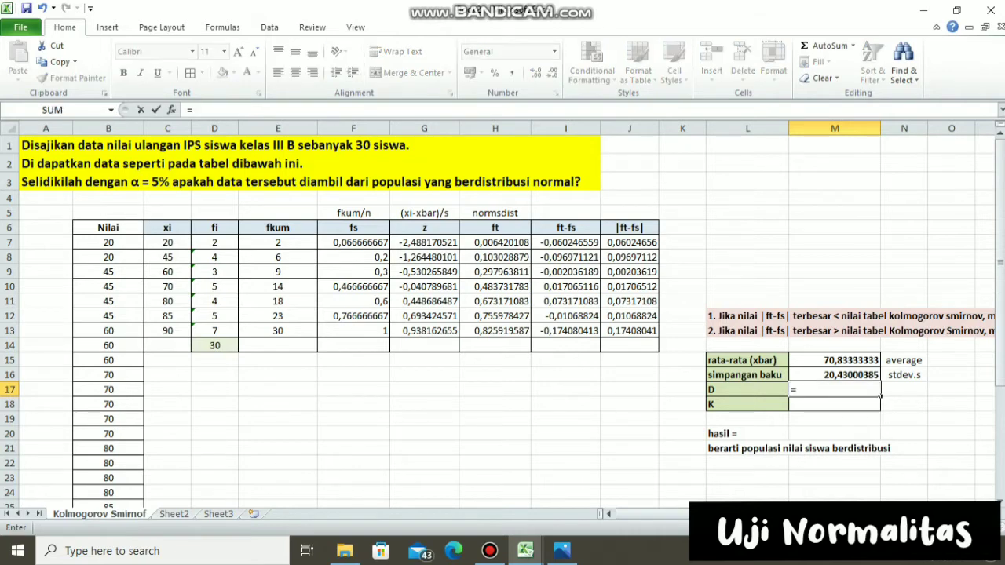
type("max")
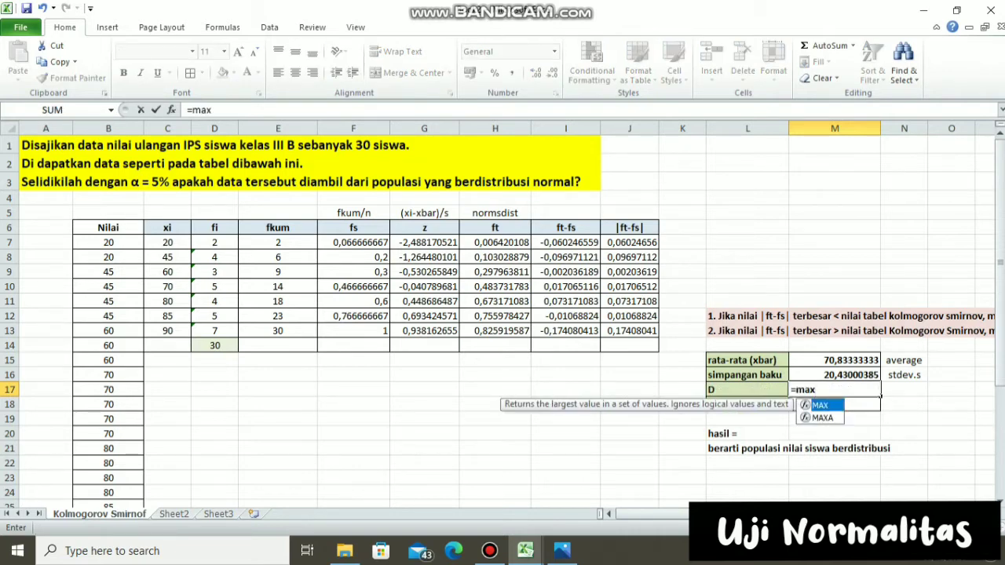
key("Tab")
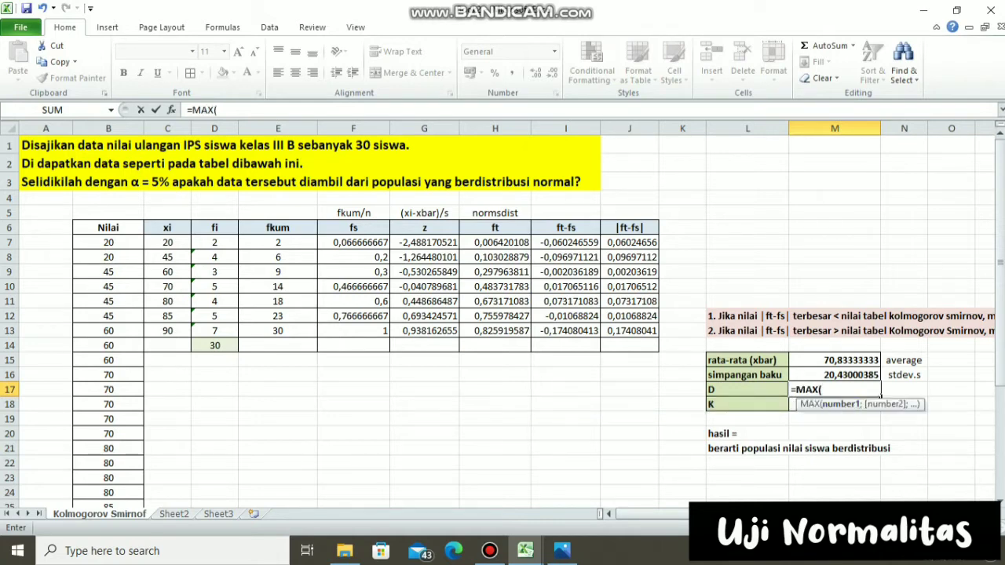
left_click_drag(650, 243, 657, 330)
type(")")
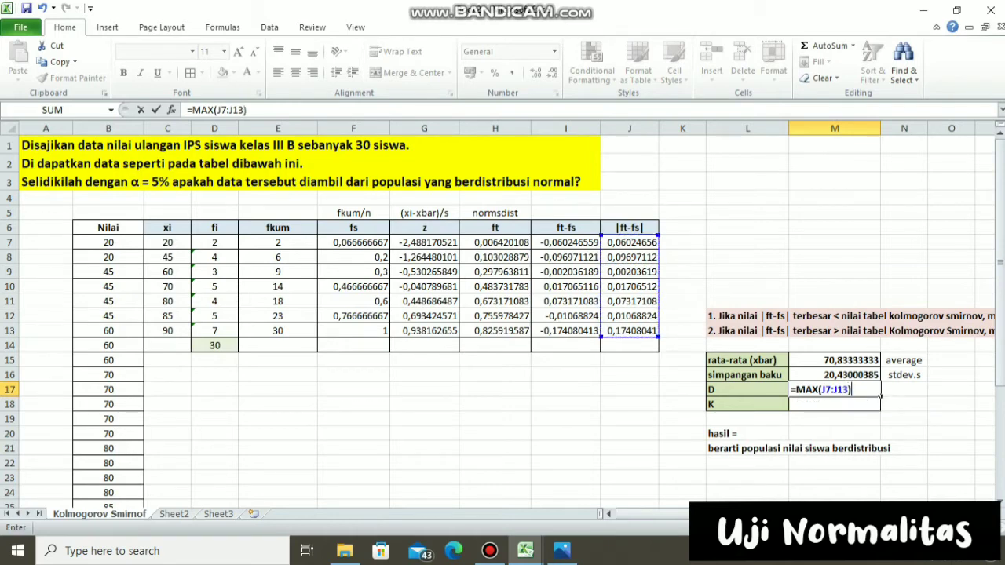
key("Return")
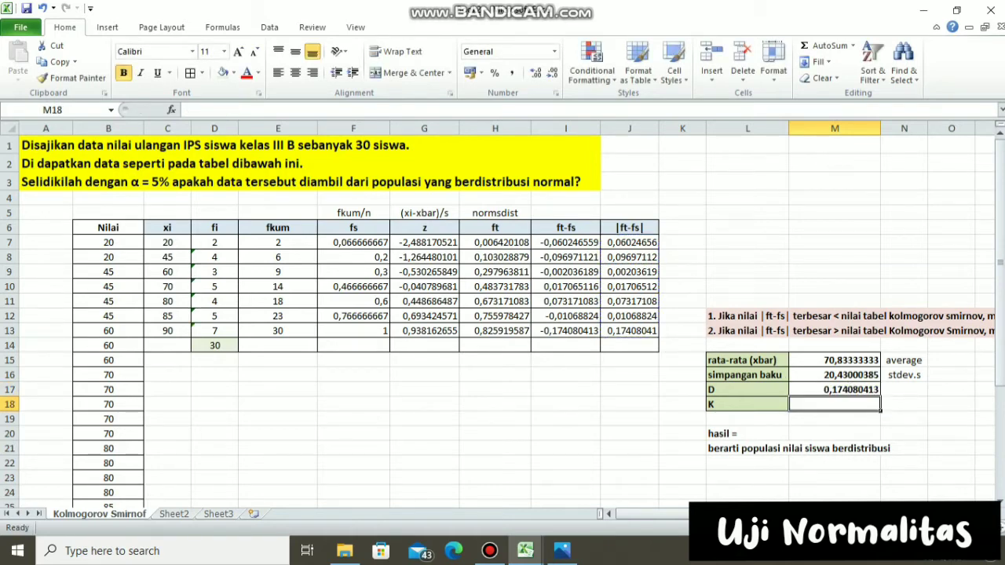
left_click(835, 390)
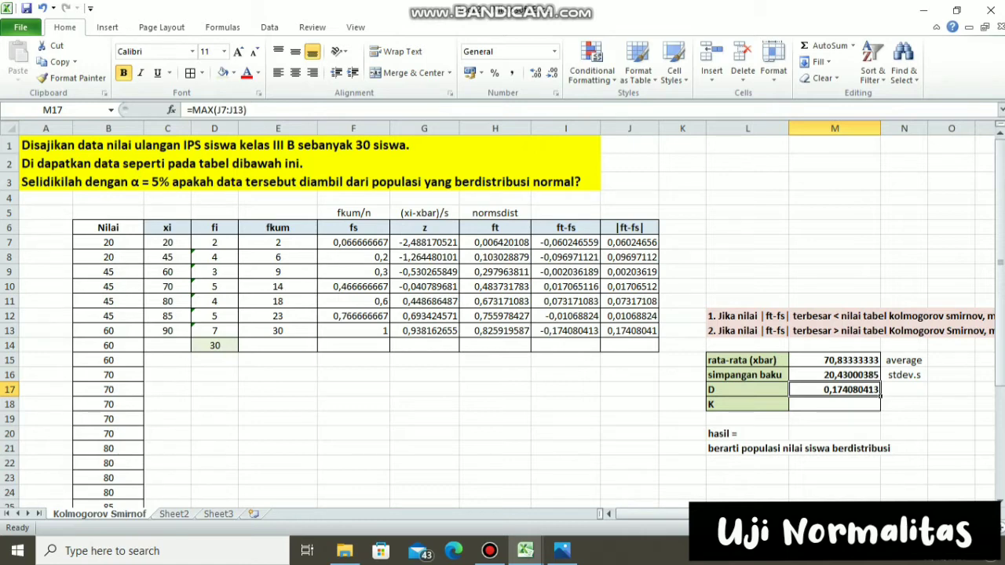
- Switch to the critical value table image in Photos and look up the Kolmogorov-Smirnov value for n = 30 at α = 0,05
left_click(835, 404)
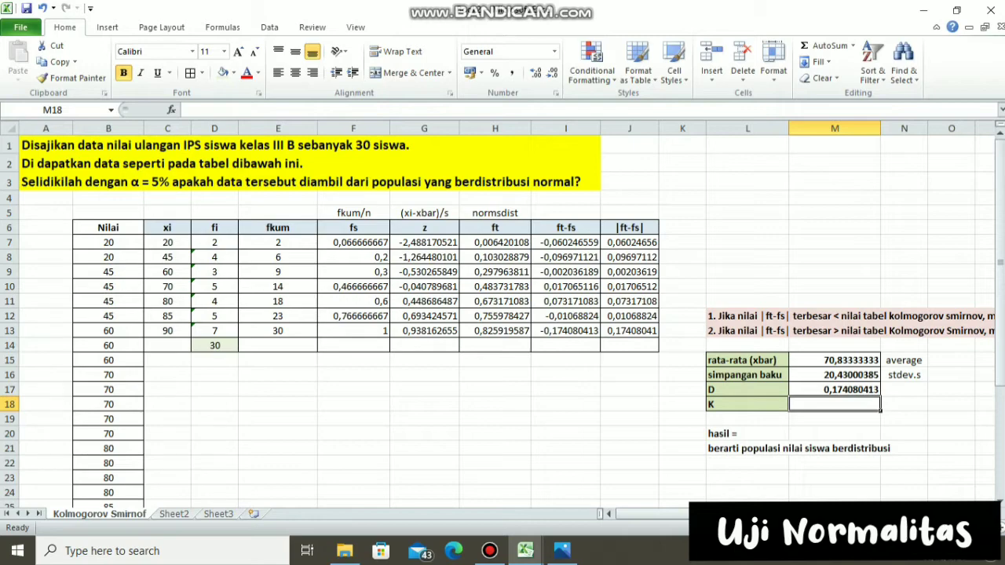
key("alt+Tab")
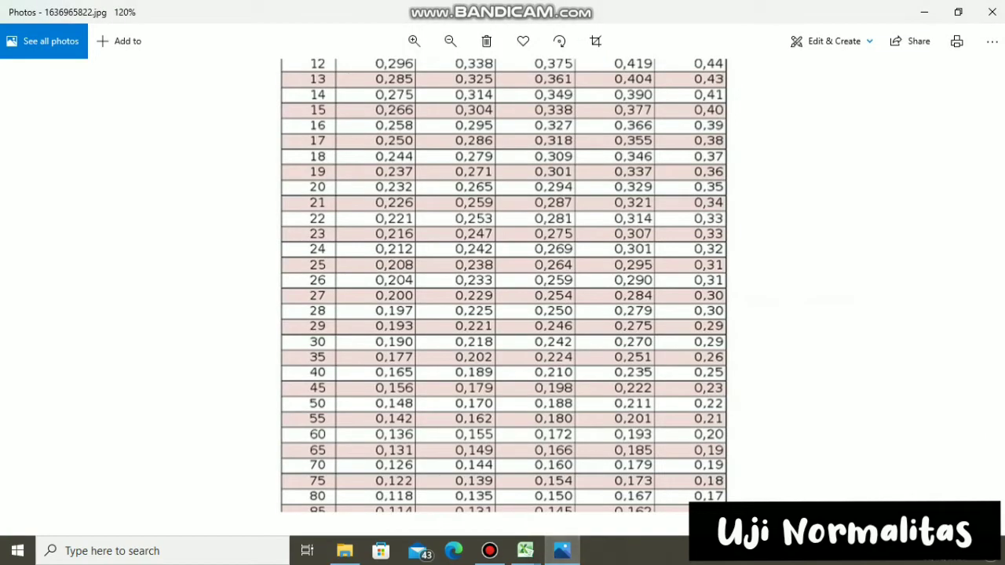
scroll(505, 287, "up", 5)
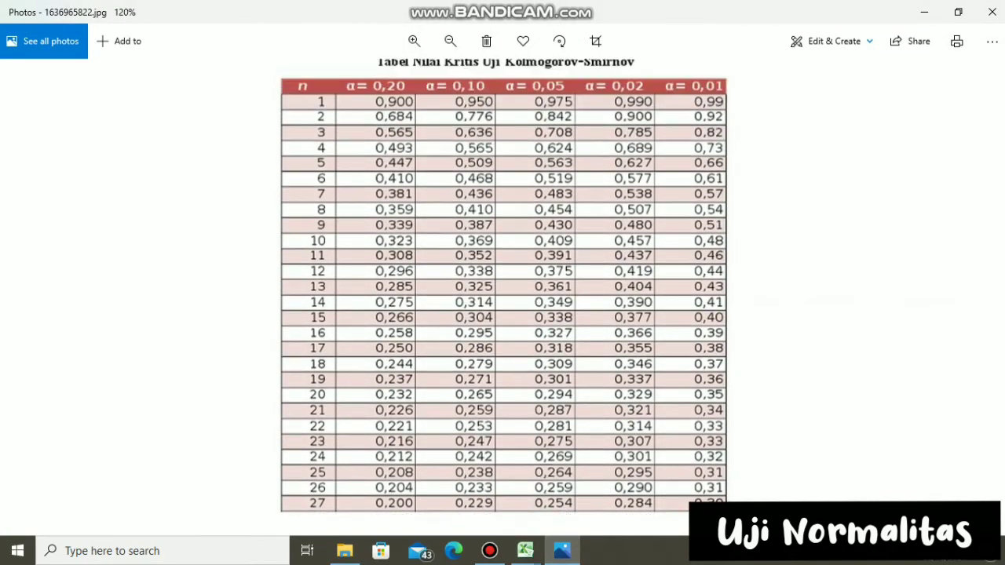
scroll(504, 314, "down", 2)
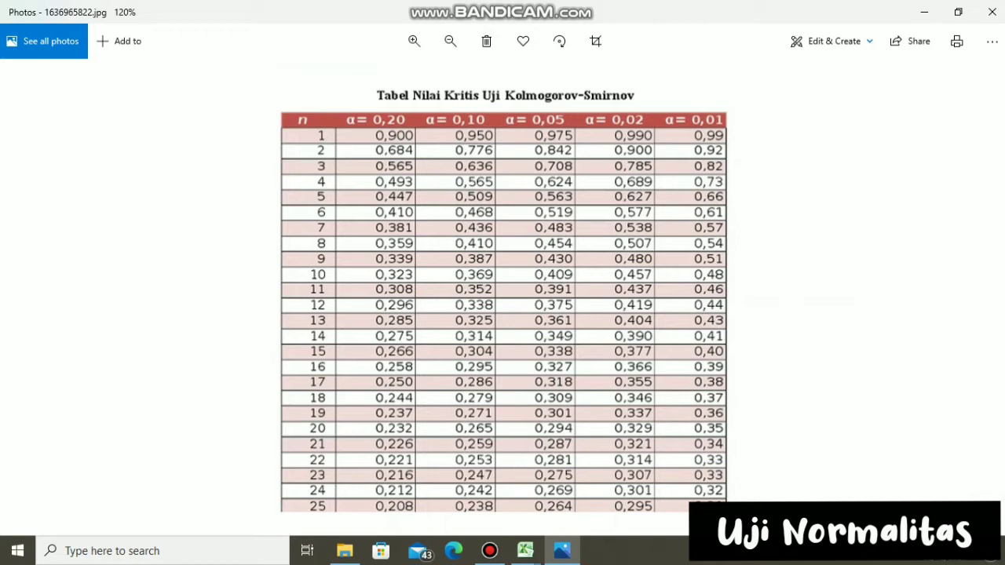
scroll(503, 296, "down", 10)
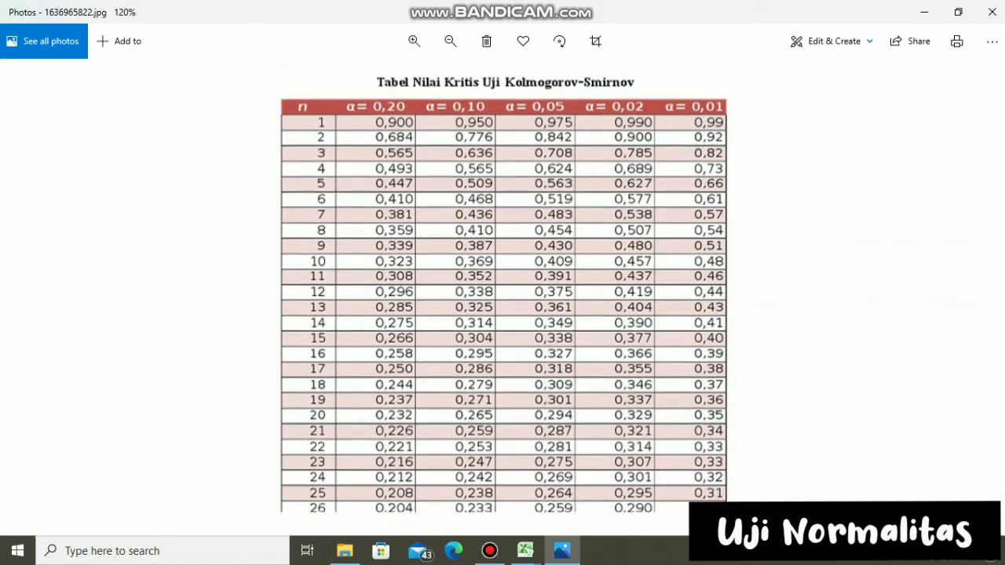
scroll(503, 295, "up", 10)
scroll(503, 295, "down", 1)
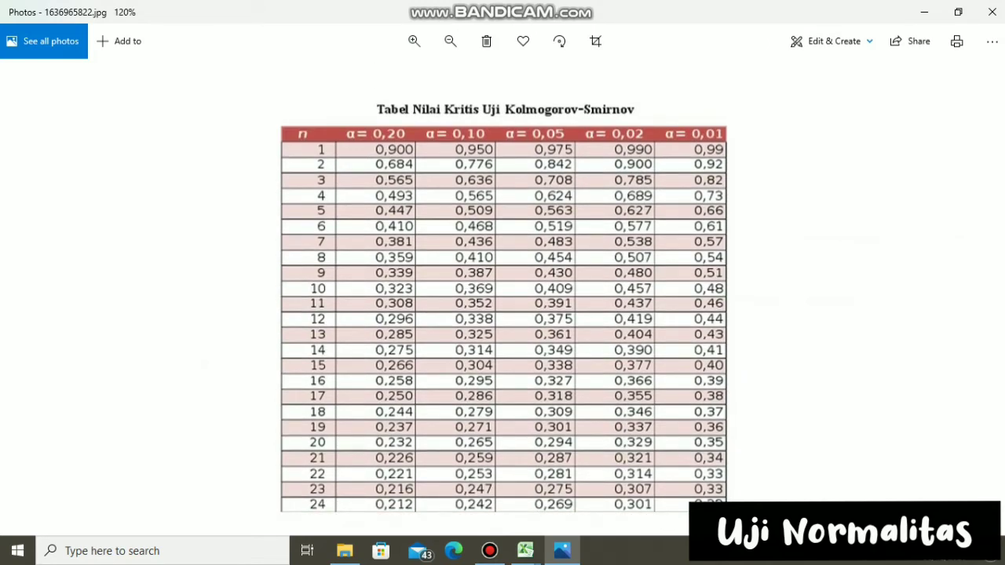
scroll(504, 295, "down", 3)
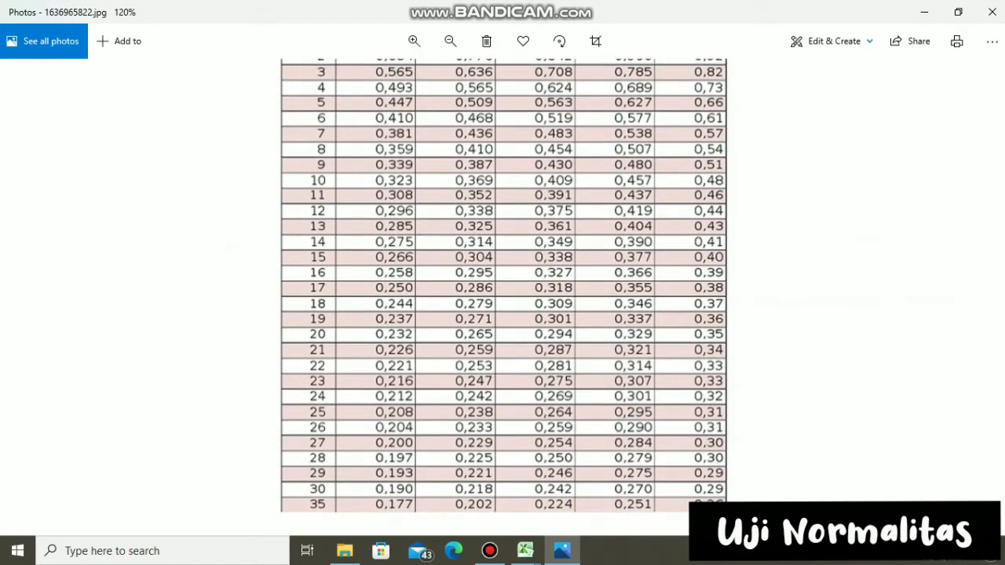
scroll(504, 295, "down", 1)
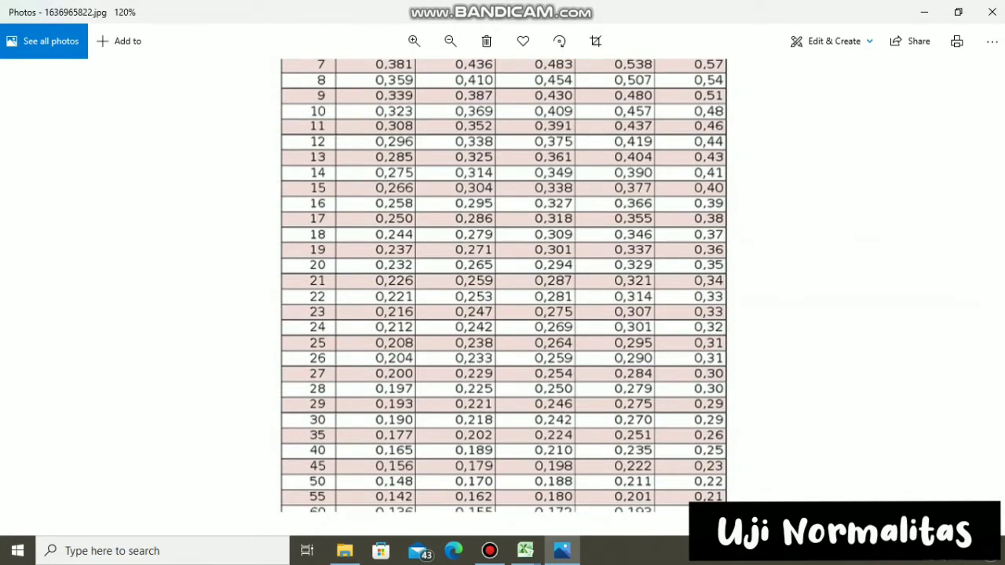
scroll(503, 295, "down", 1)
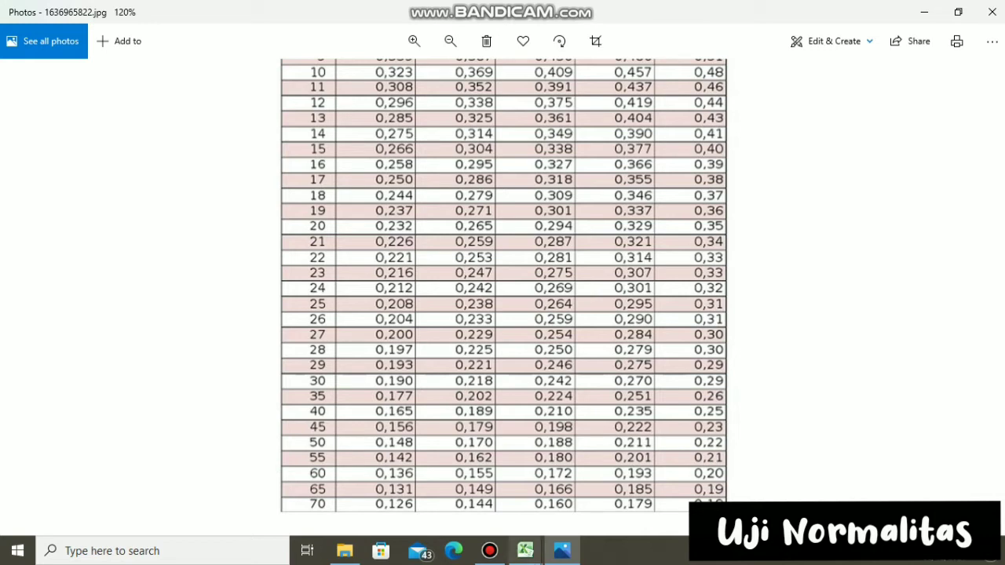
mouse_move(525, 551)
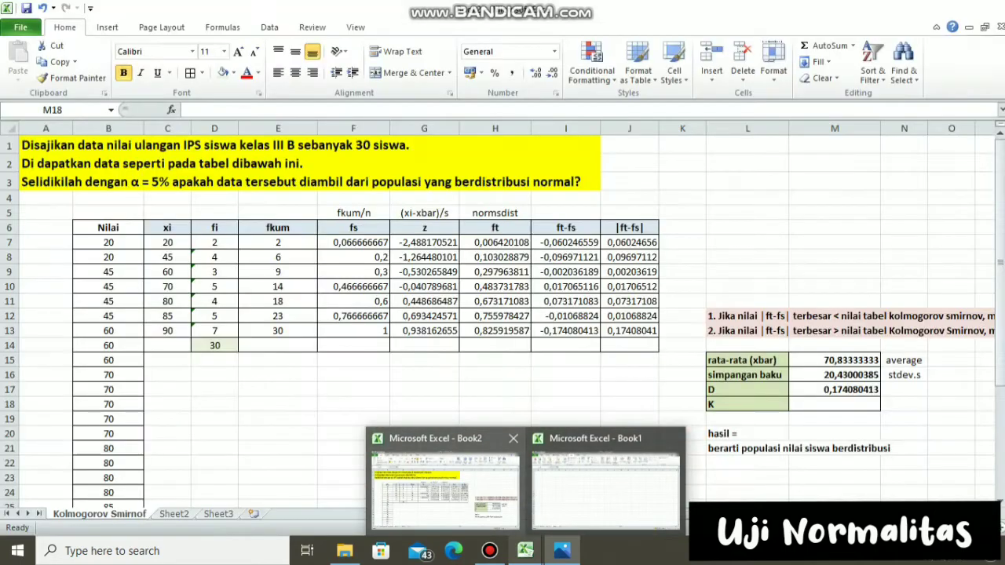
- Switch back to the Book2 workbook in Excel and enter the table value 0,242 for K in M18
left_click(445, 487)
type("0,")
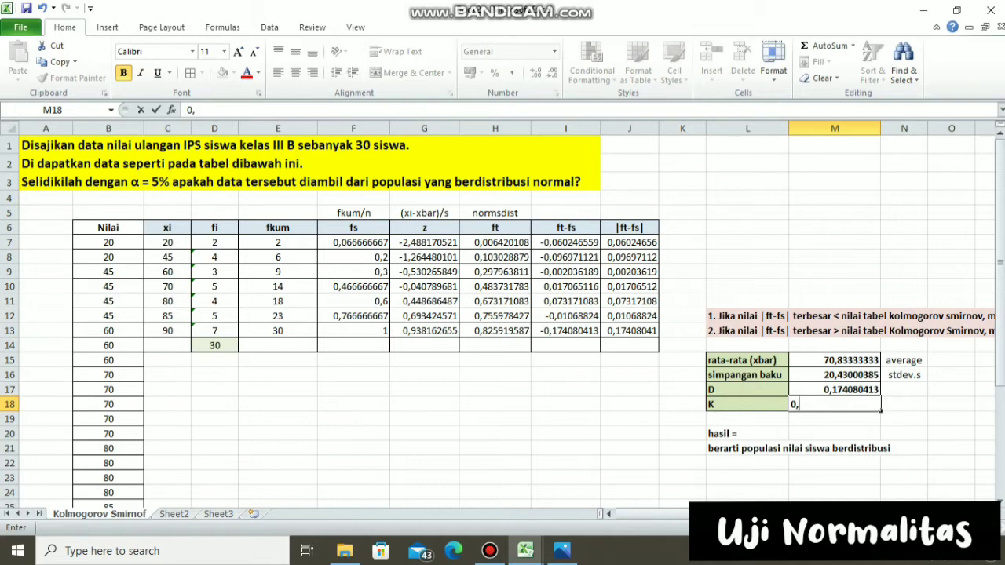
type("242")
left_click(834, 433)
- Compare the calculated D value in M17 with the Kolmogorov-Smirnov table value K in M18
left_click_drag(1000, 346, 1000, 359)
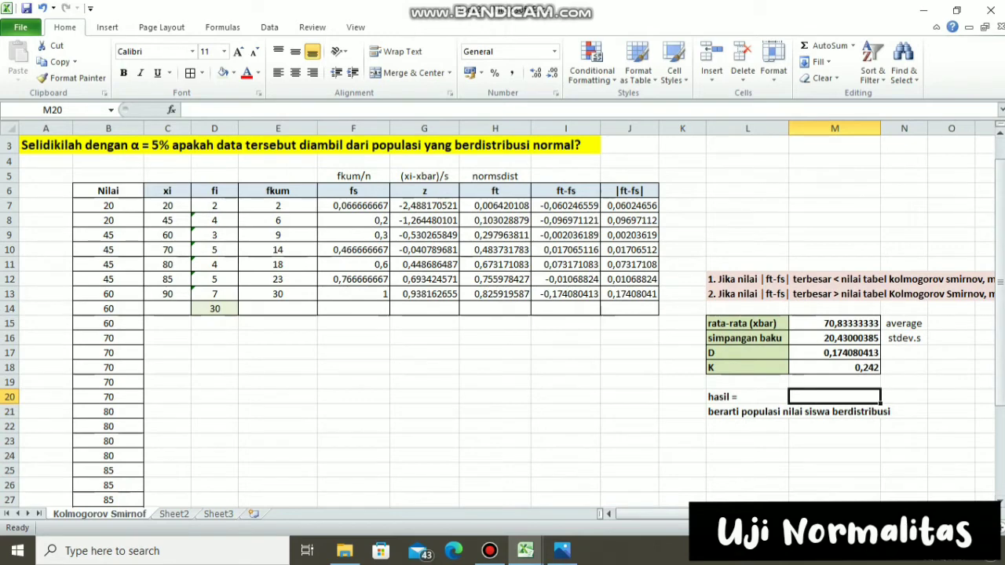
left_click(786, 355)
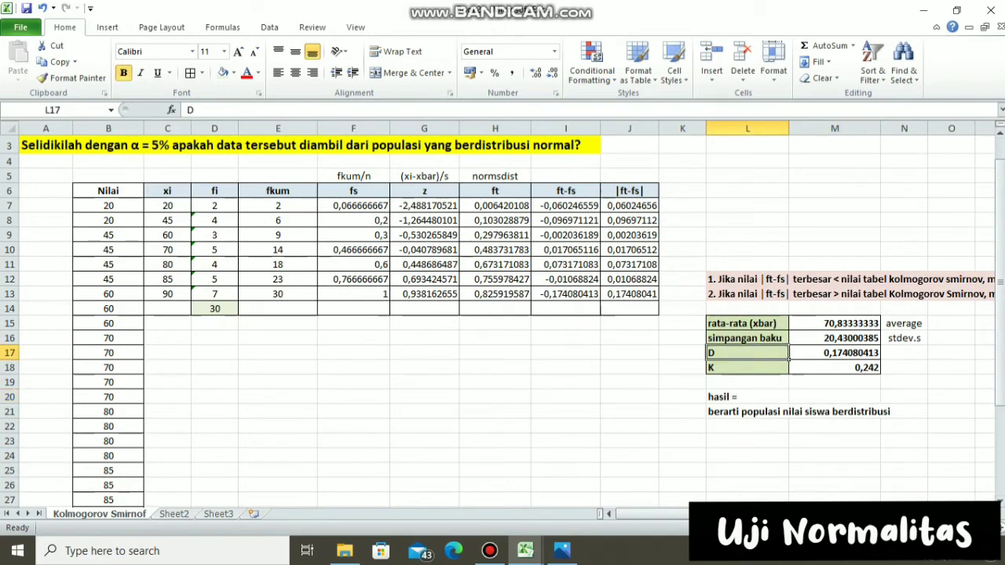
left_click(747, 367)
left_click(835, 352)
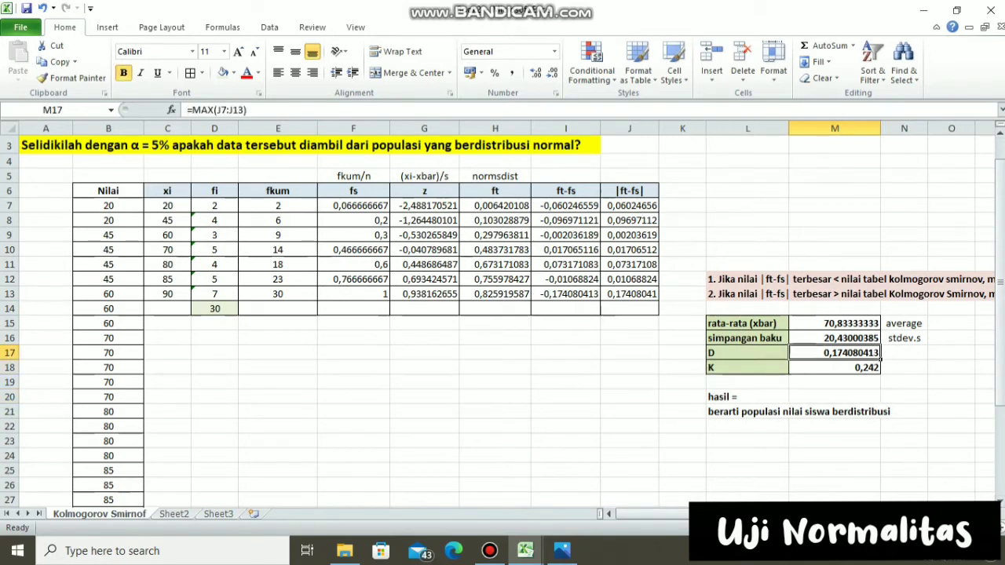
left_click(834, 396)
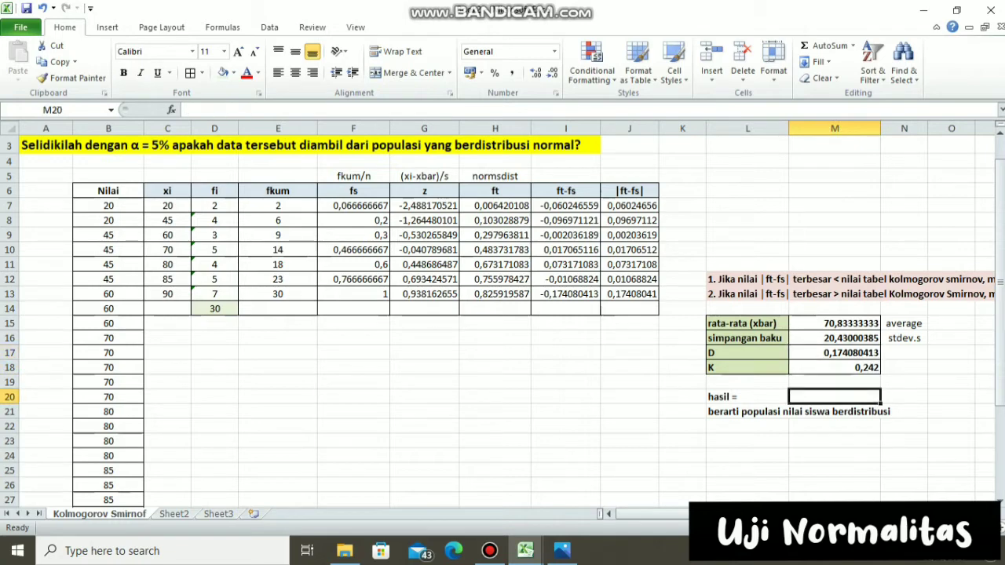
left_click(748, 353)
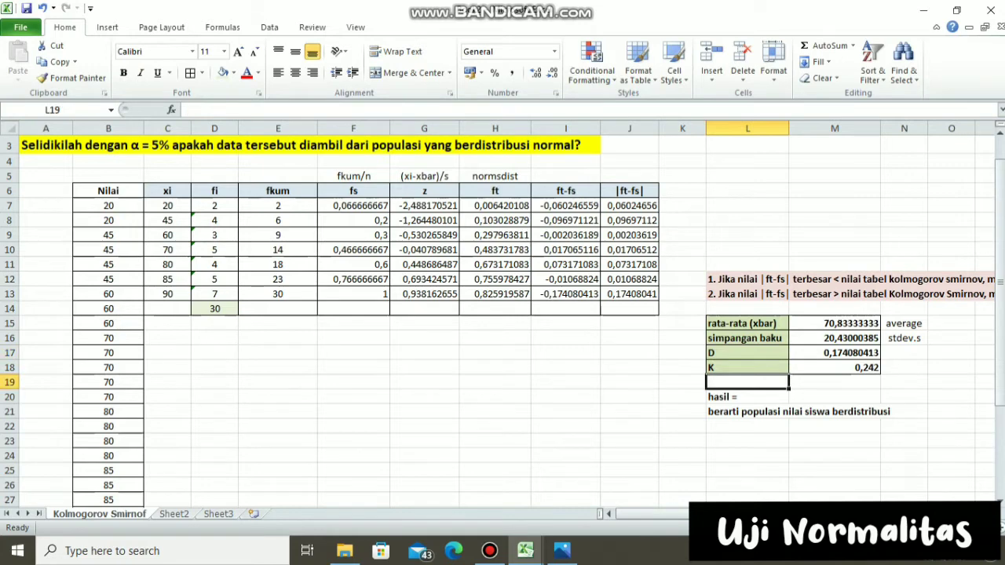
left_click(835, 353)
key("ctrl+b")
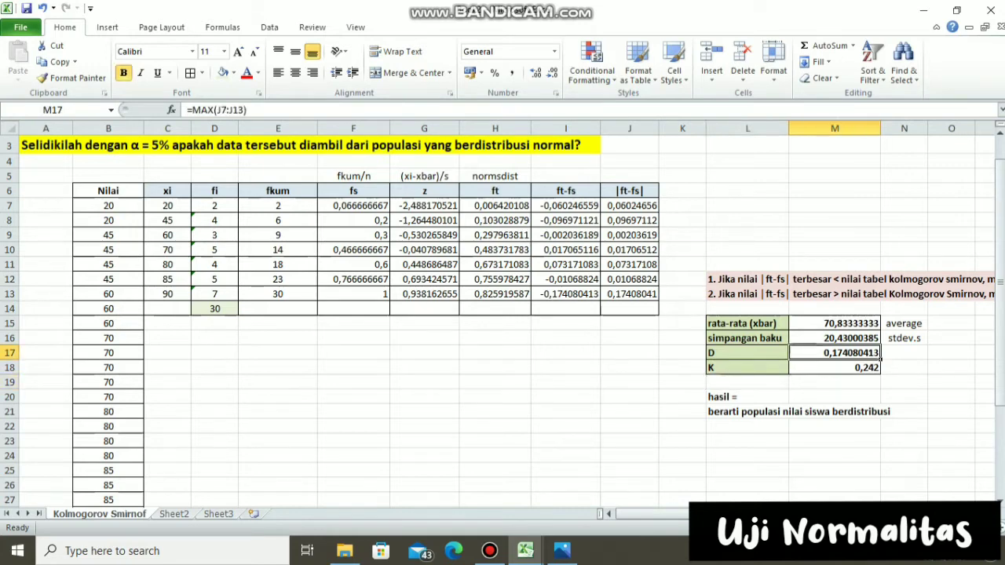
left_click(834, 368)
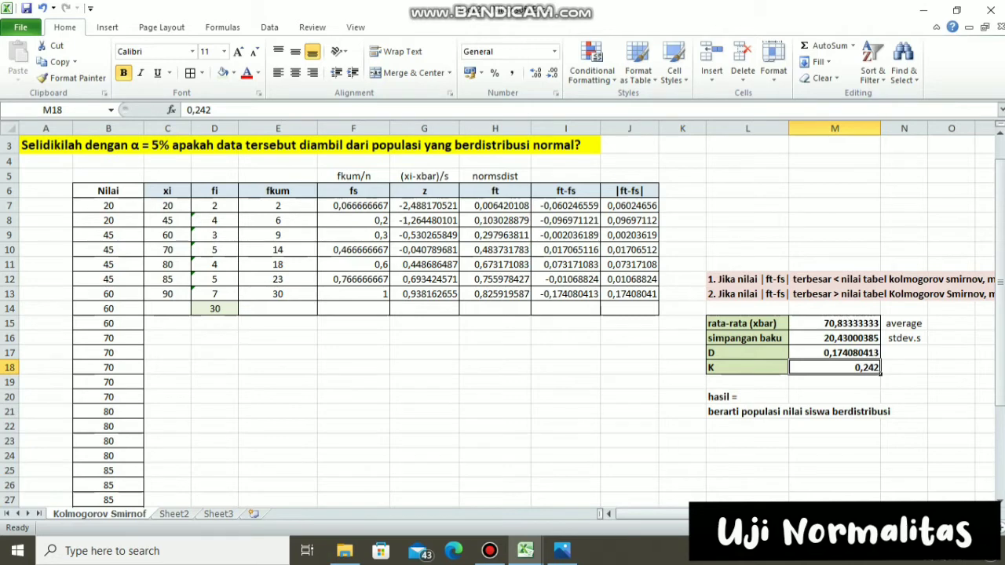
- Complete the result text in L20 so it reads "hasil = D (|ft-fs| < K"
left_click(748, 396)
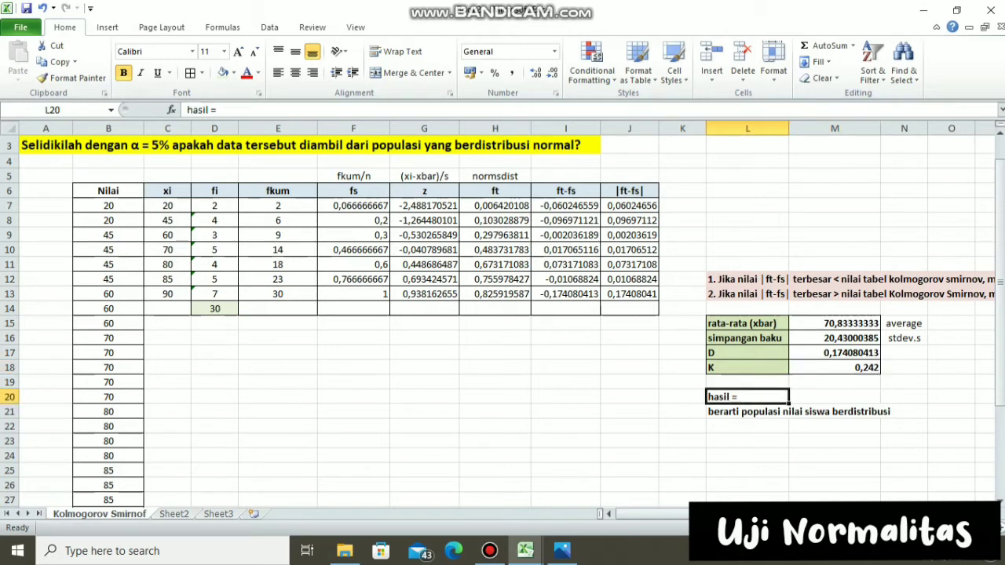
key("F2")
type("D")
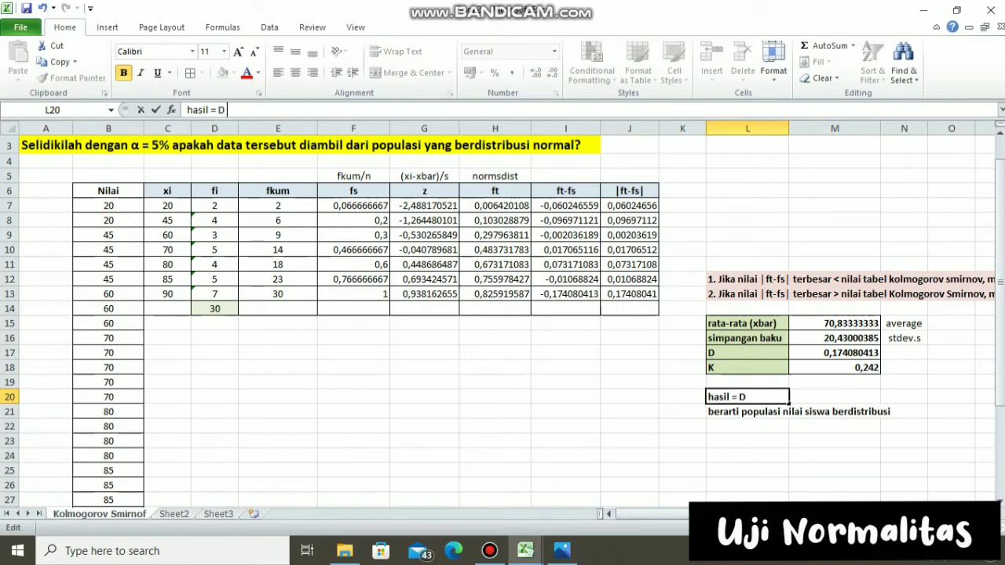
type(" (")
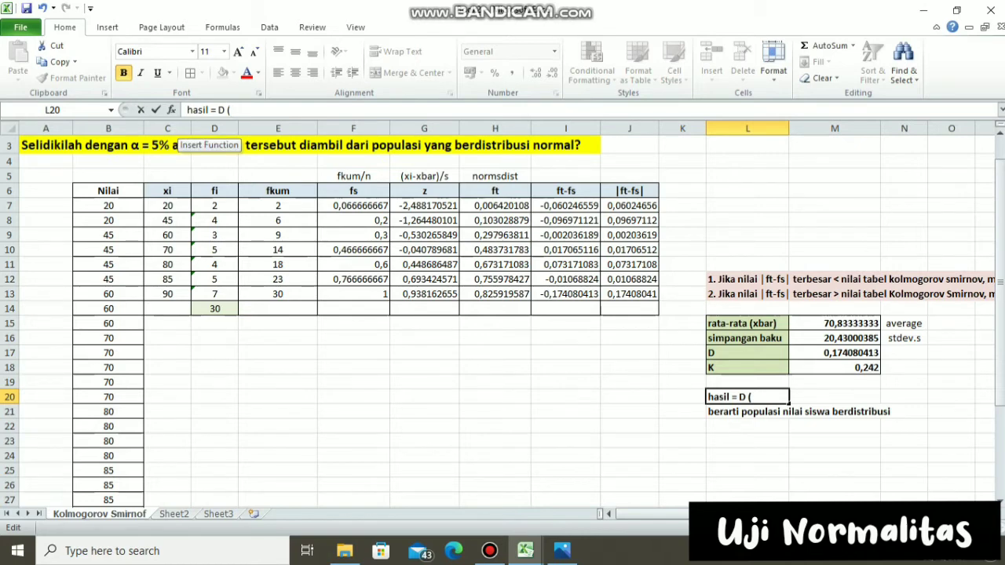
type("|ft-fs\\")
key("BackSpace")
type("| <")
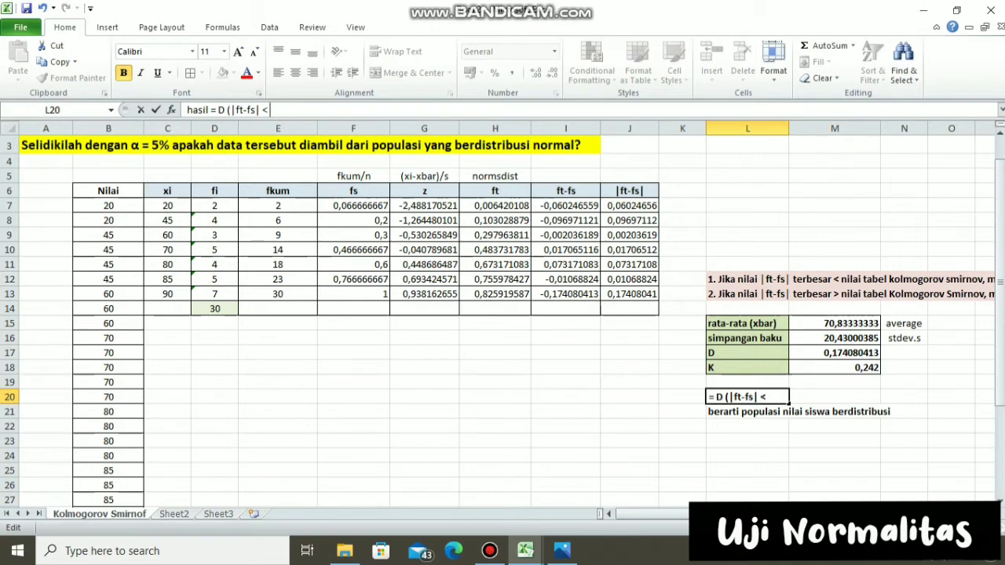
key("BackSpace")
type("K")
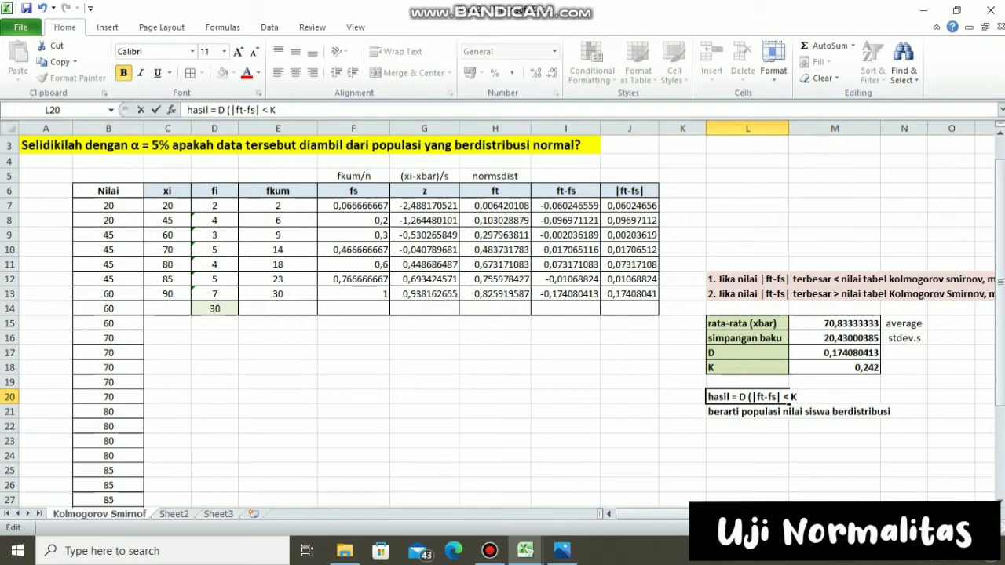
left_click(835, 441)
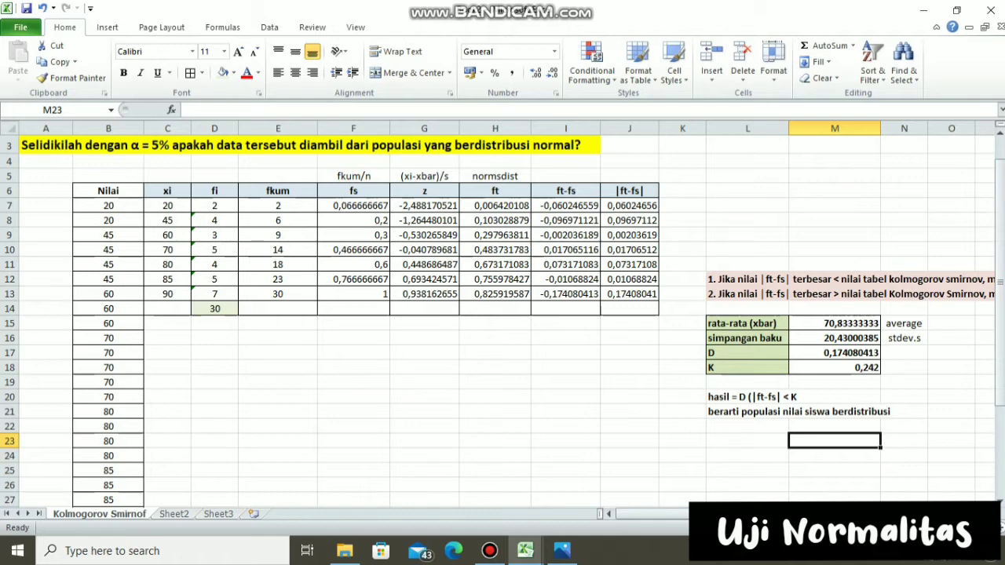
- Complete the conclusion in L21 so it reads "berarti populasi nilai siswa berdistribusi normal"
left_click_drag(609, 514, 625, 514)
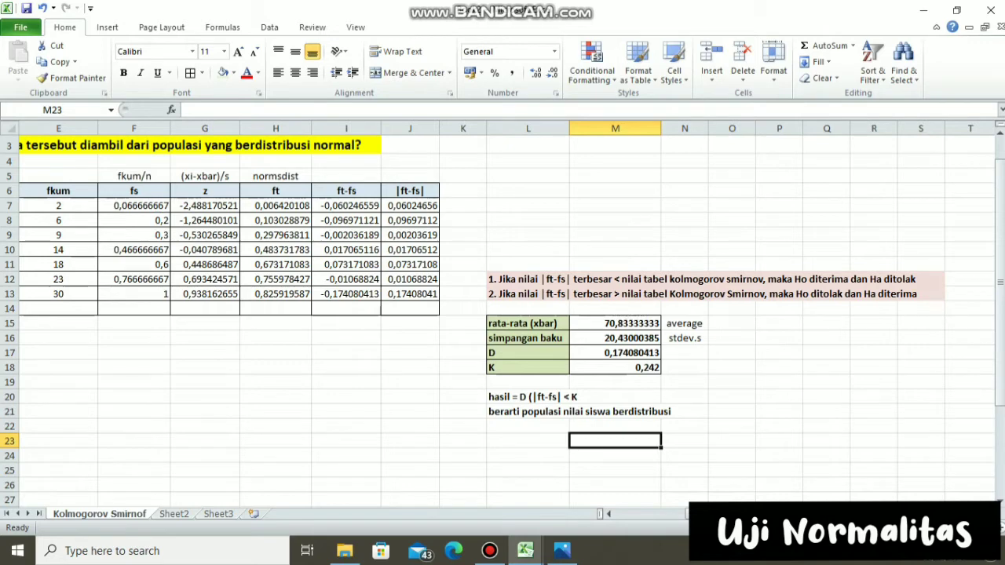
left_click(566, 411)
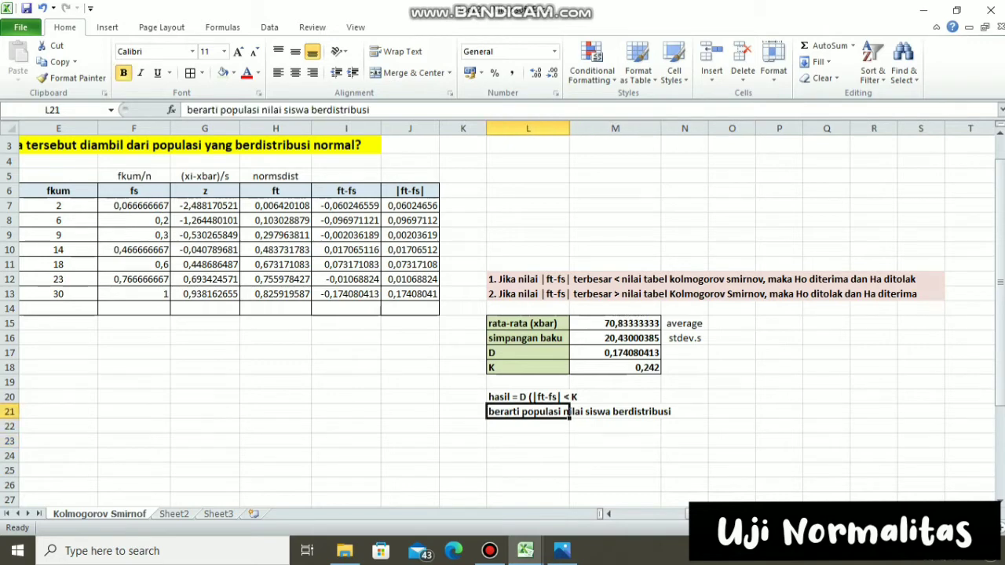
key("F2")
type("normal")
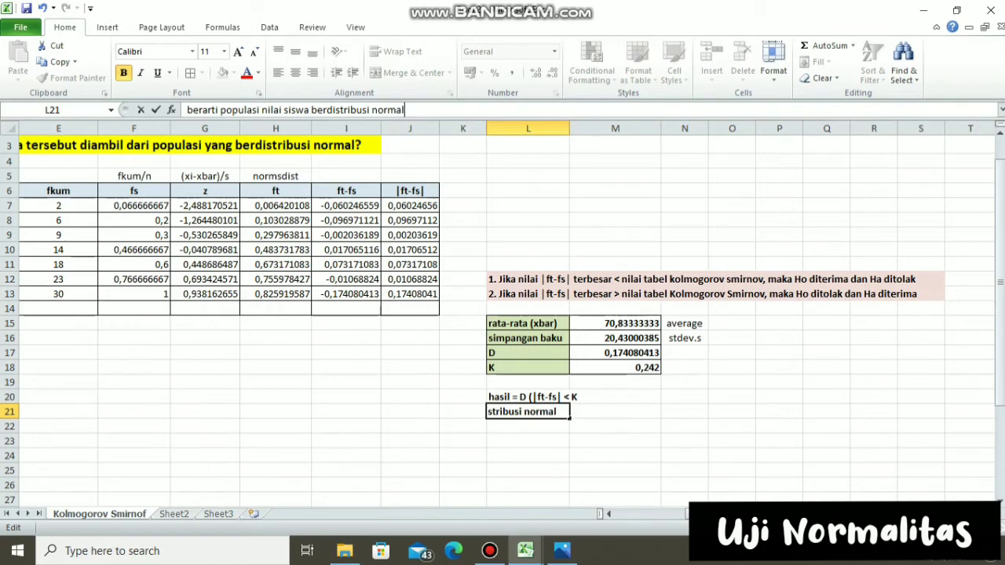
left_click(527, 456)
- Highlight the result and conclusion cells L20:N21 with a yellow fill
left_click_drag(526, 397, 703, 413)
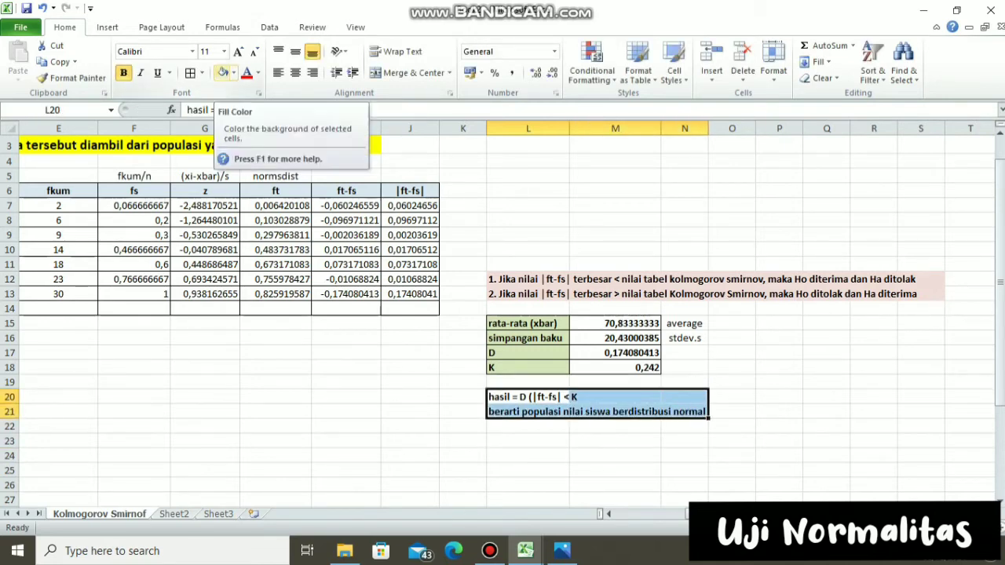
left_click(234, 72)
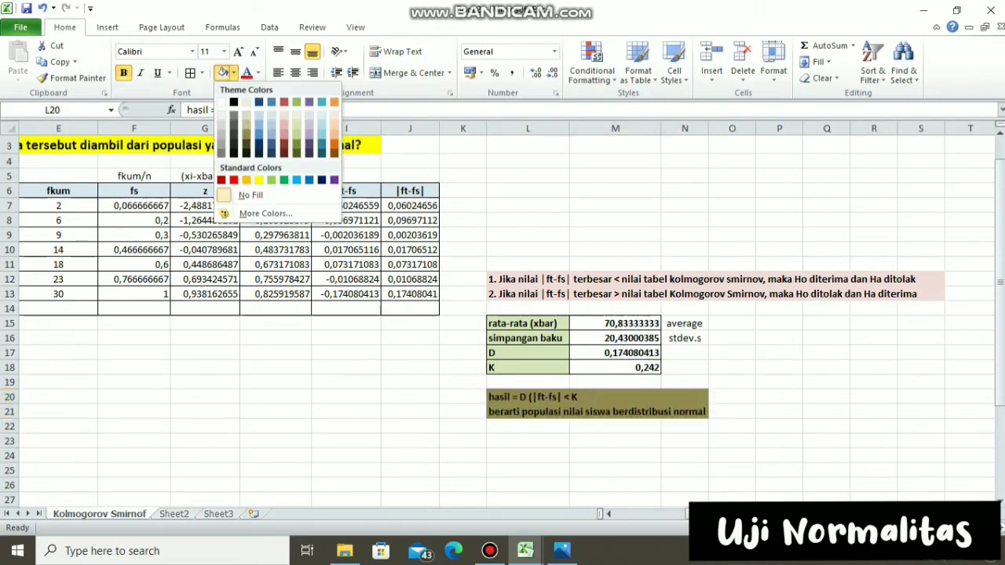
left_click(258, 180)
left_click(779, 396)
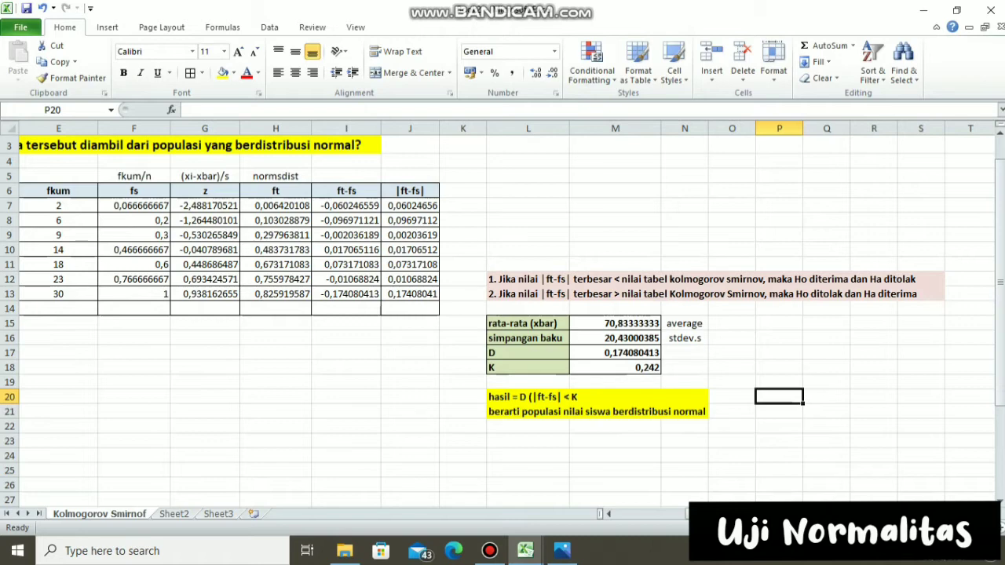
left_click(527, 455)
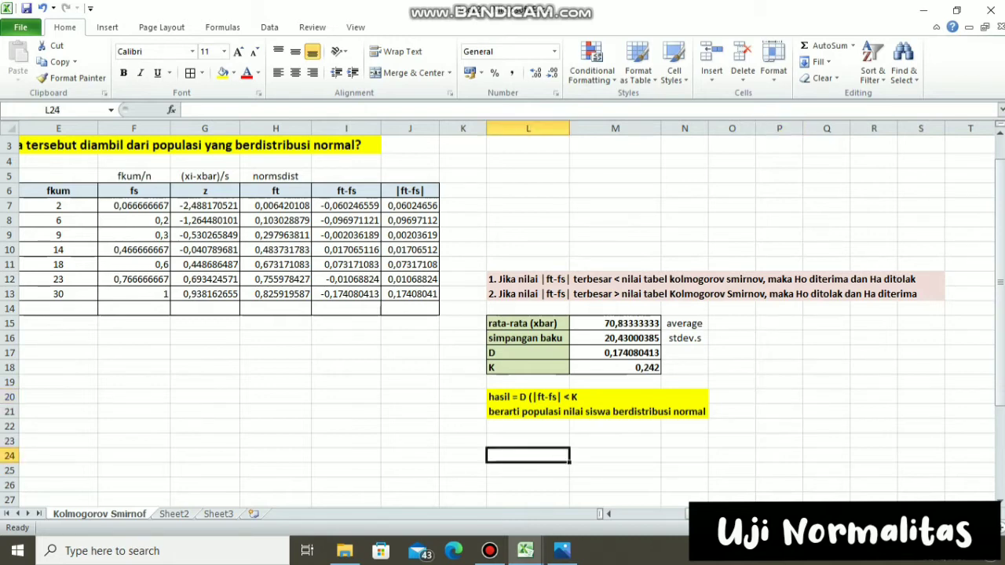
left_click_drag(659, 514, 629, 513)
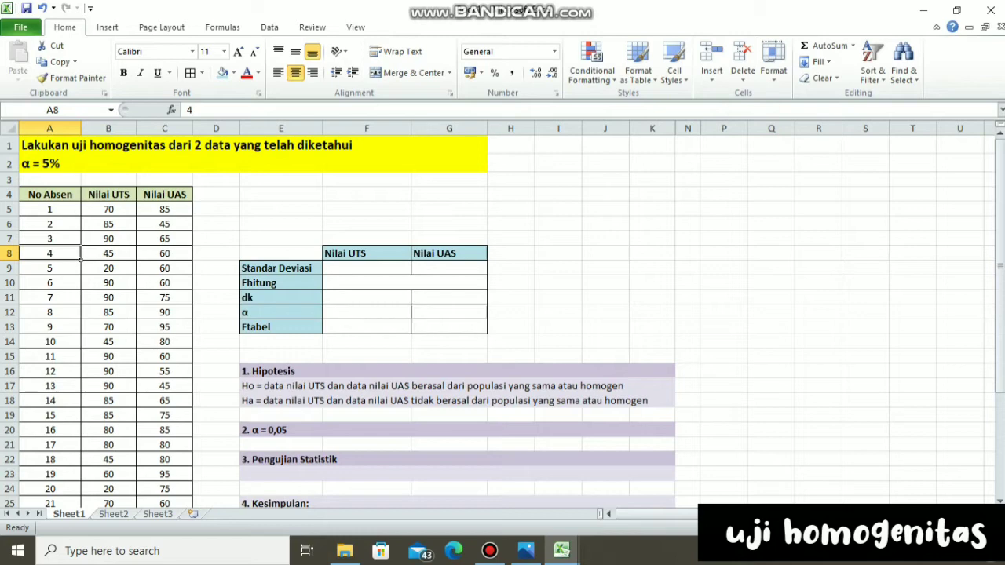
- Review the homogeneity test sheet's hypotheses, significance level and empty calculation table for Nilai UTS and Nilai UAS
mouse_move(1000, 249)
left_mouse_down()
mouse_move(1000, 287)
mouse_move(1000, 249)
left_mouse_up()
left_click_drag(1000, 250, 1000, 257)
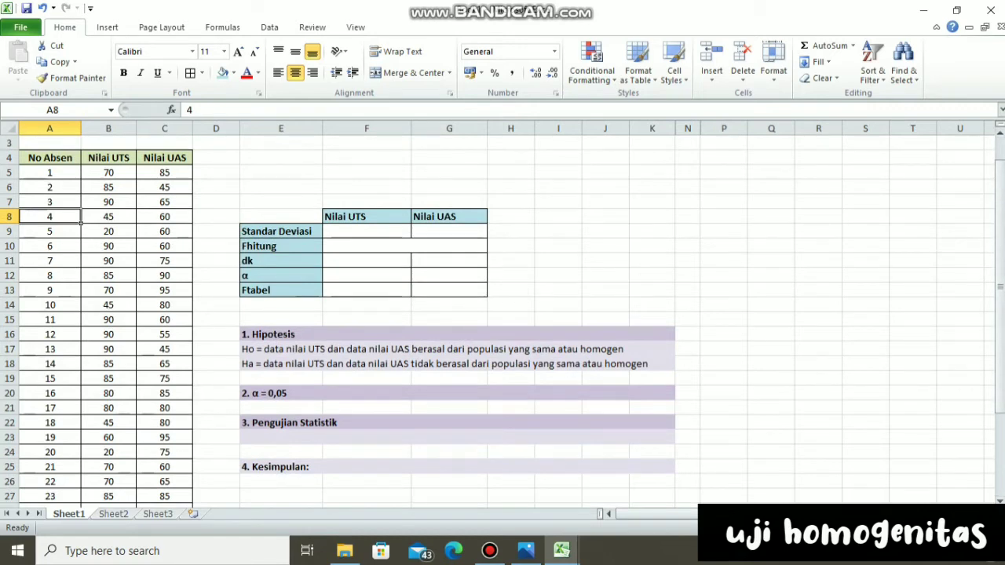
left_click(322, 349)
left_click(322, 378)
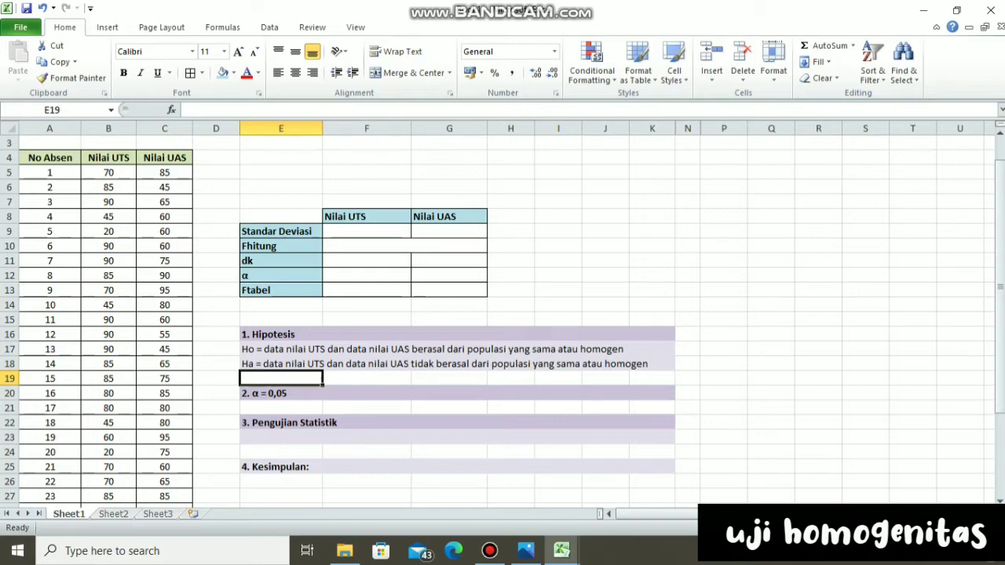
left_click(280, 393)
left_click(280, 408)
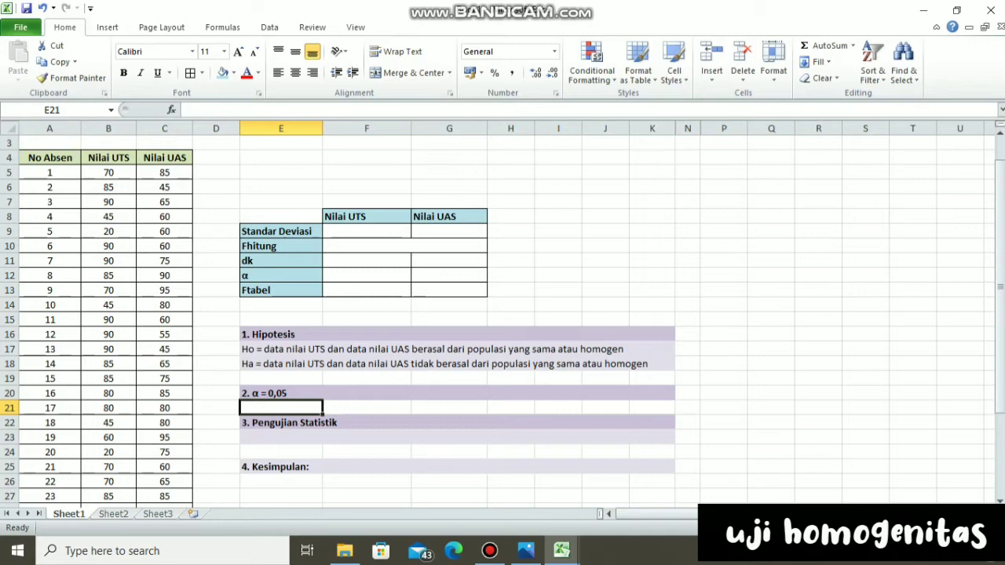
left_click_drag(1000, 271, 1000, 263)
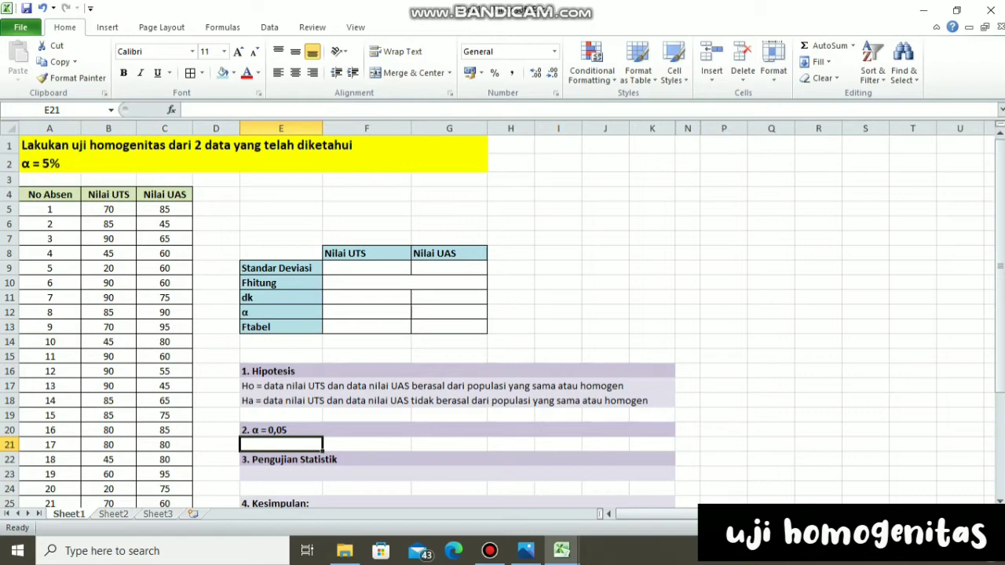
left_click(281, 283)
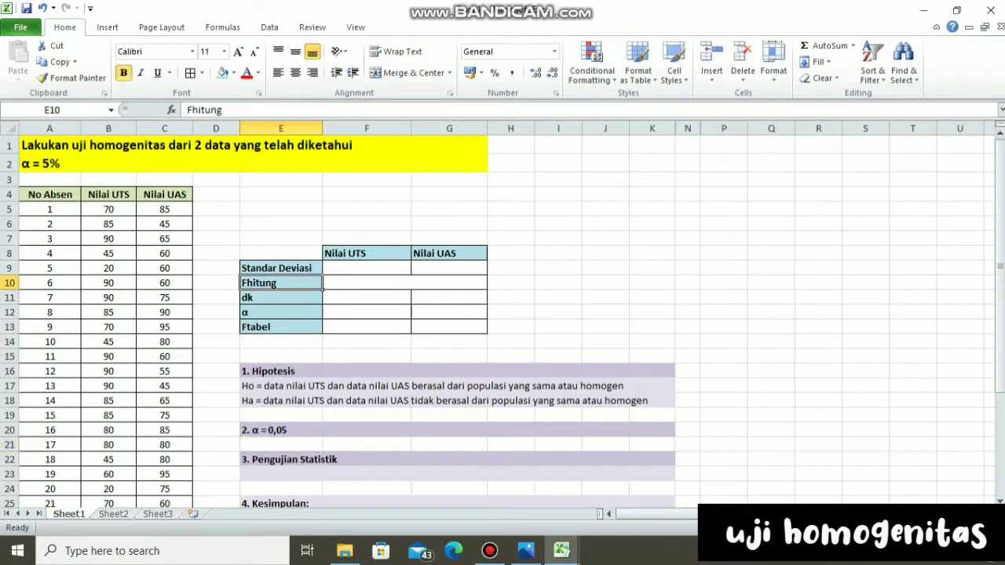
left_click(366, 268)
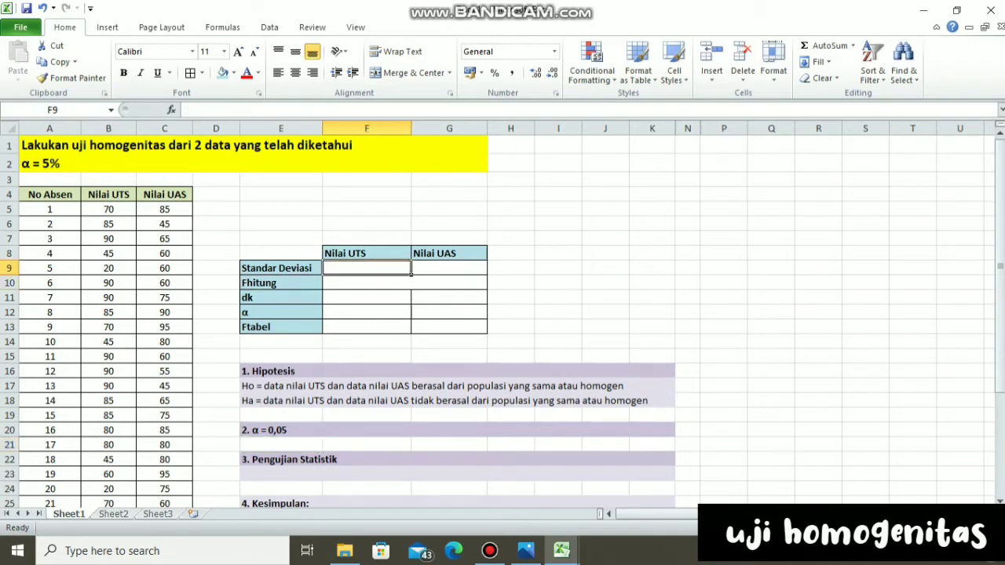
- Center the contents of F8:G9, covering the Nilai UTS and Nilai UAS headings and their standard deviation cells
left_click_drag(366, 253, 449, 268)
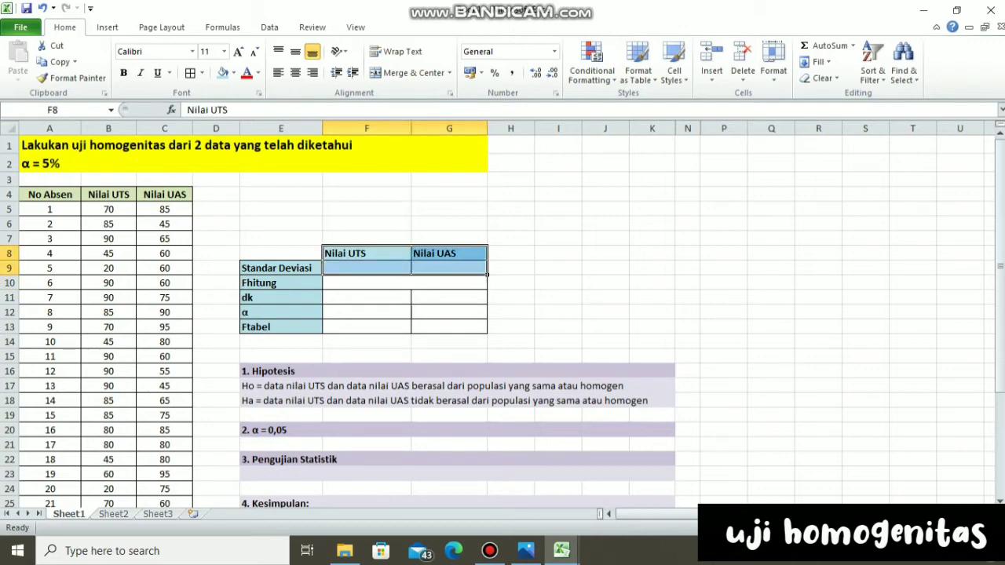
left_click(296, 73)
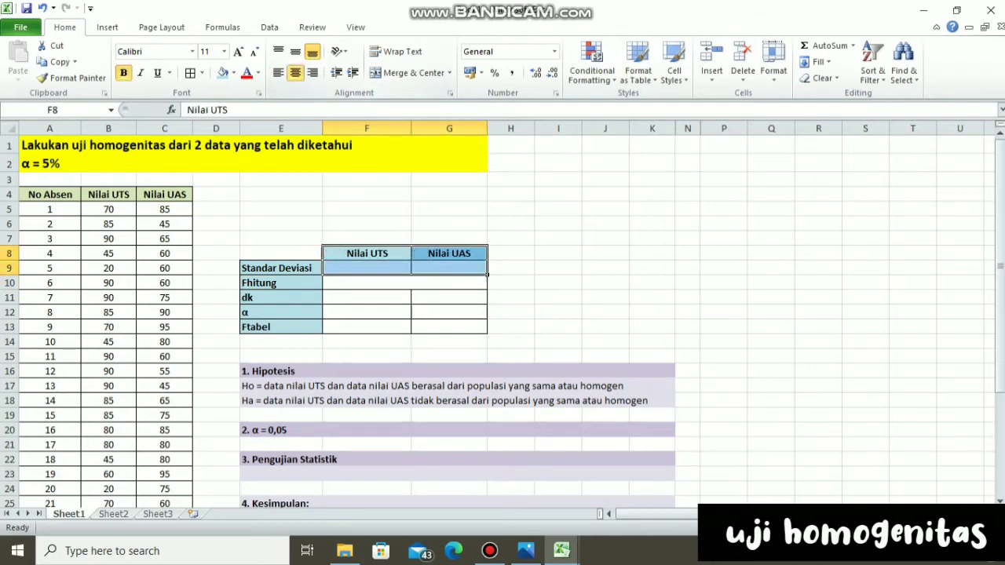
left_click(366, 297)
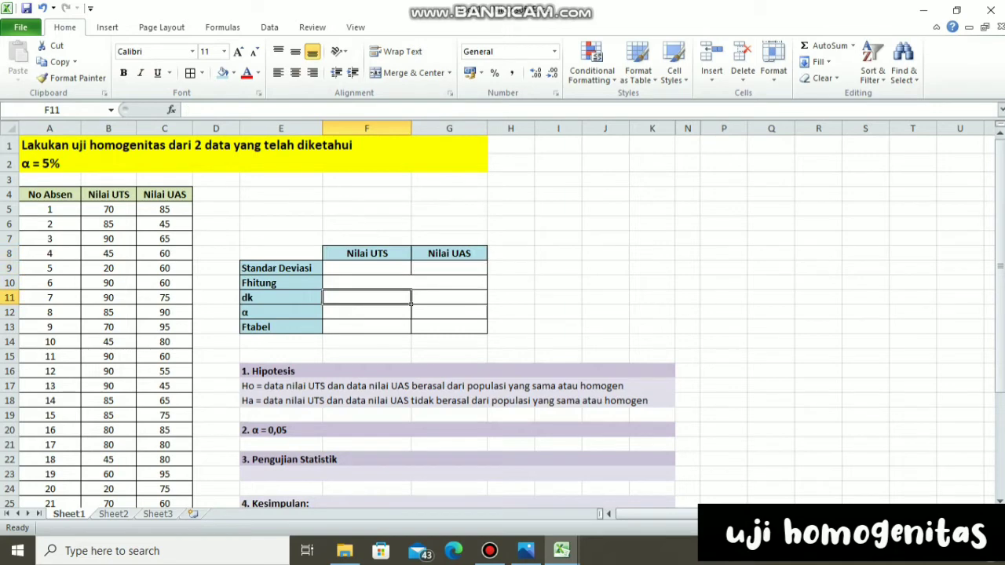
left_click(366, 269)
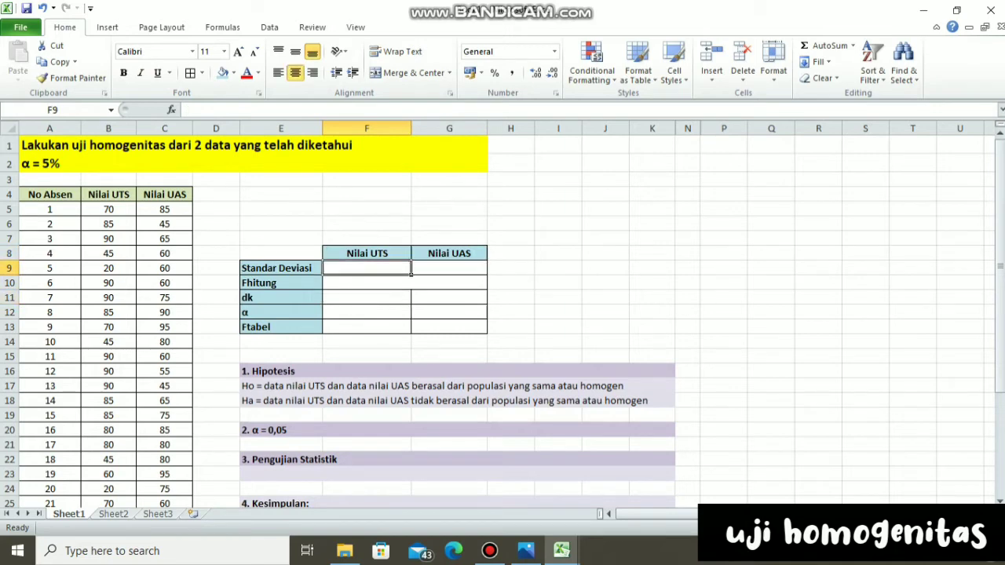
type("=")
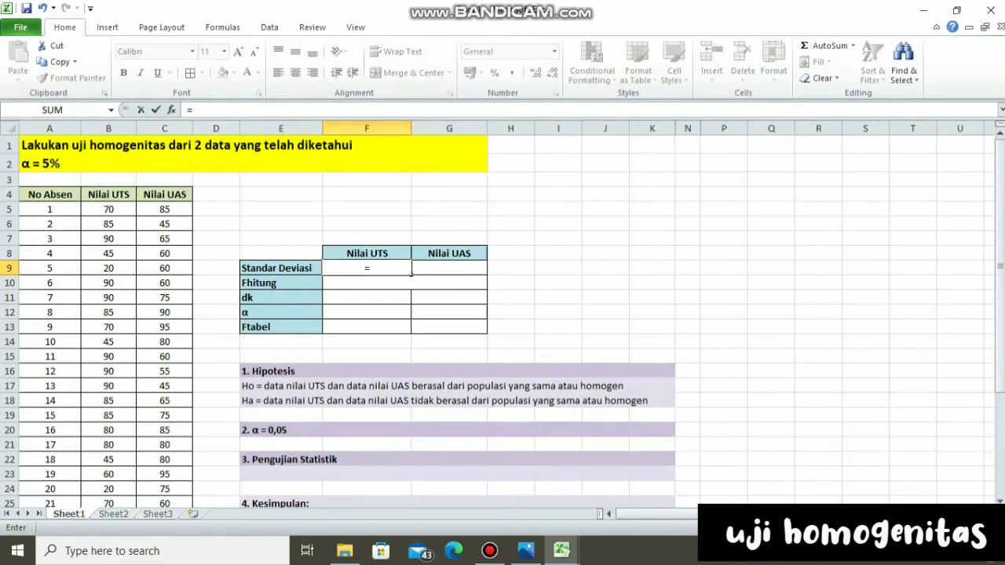
type("std")
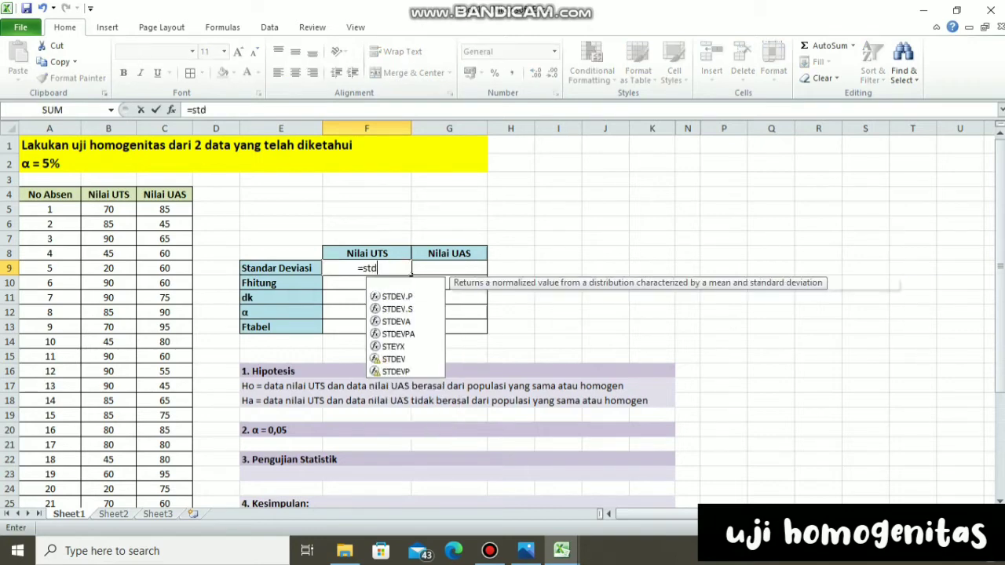
type("ev.s")
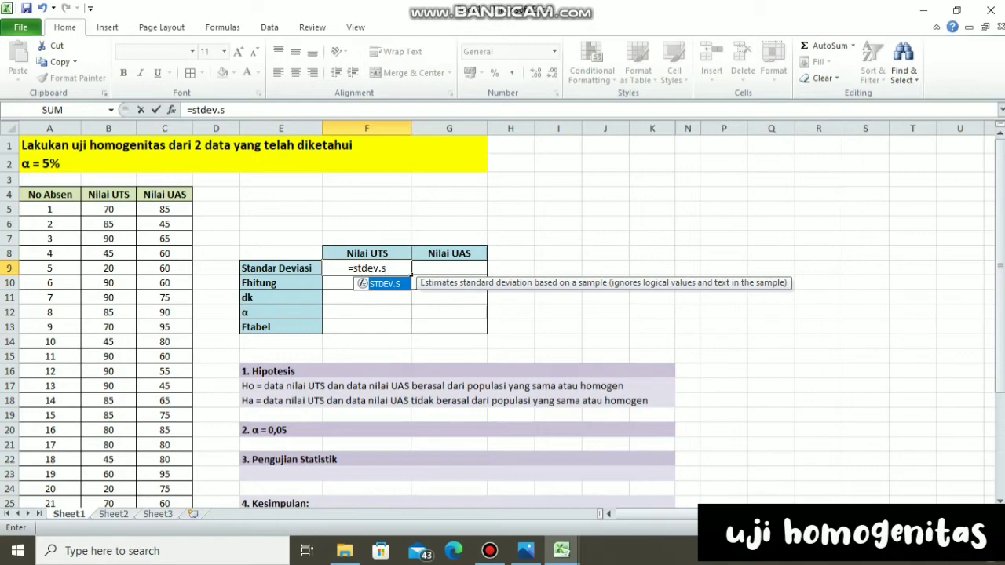
key("Return")
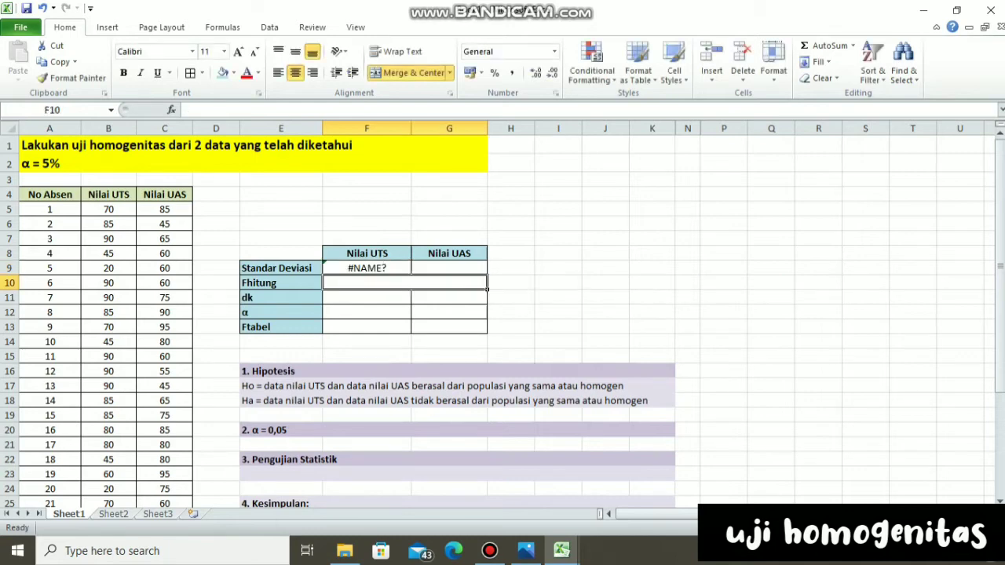
- Calculate the sample standard deviation of the Nilai UTS scores in F9 with =STDEV.S(B5:B34)
left_click(367, 267)
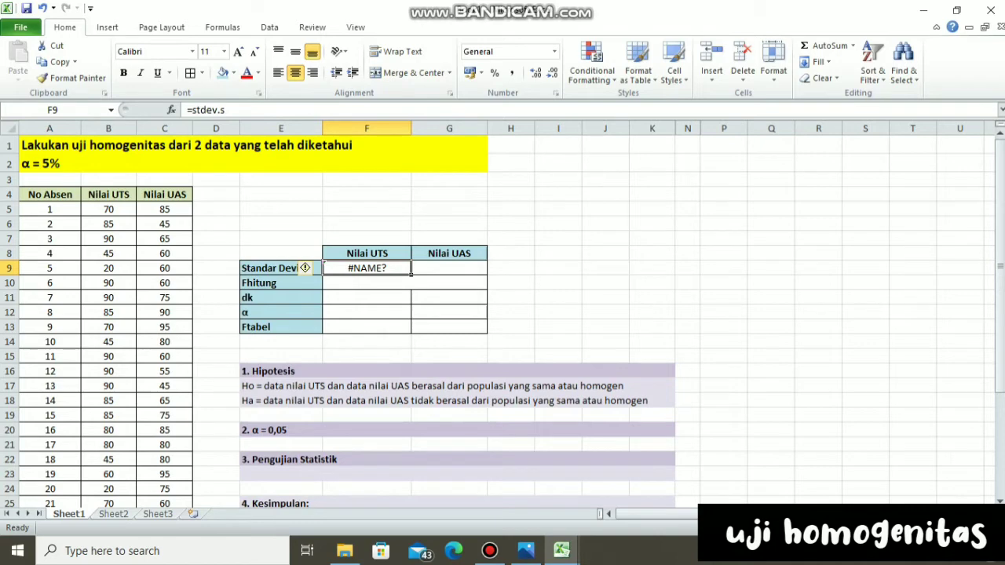
type("-")
key("BackSpace")
type("=")
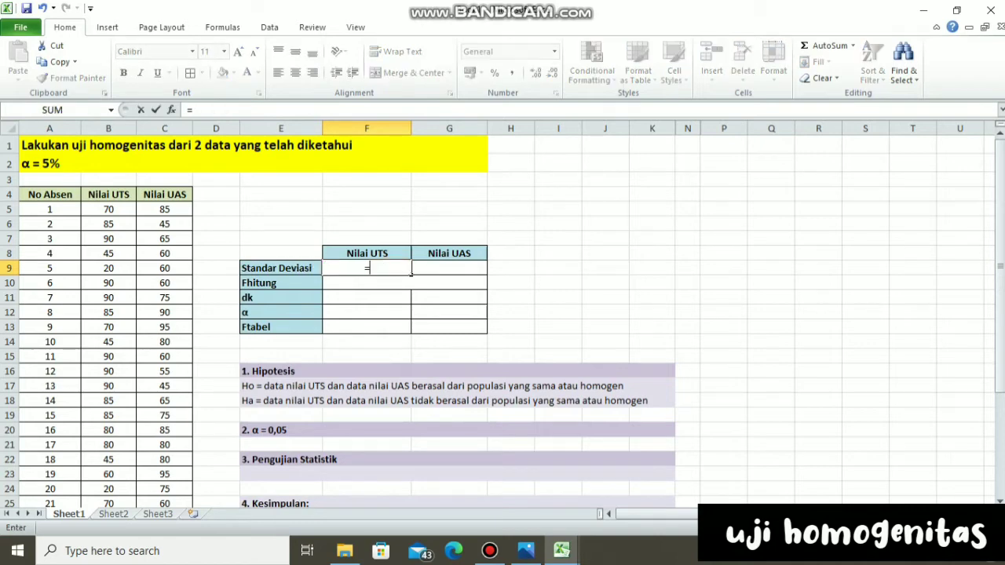
type("stde")
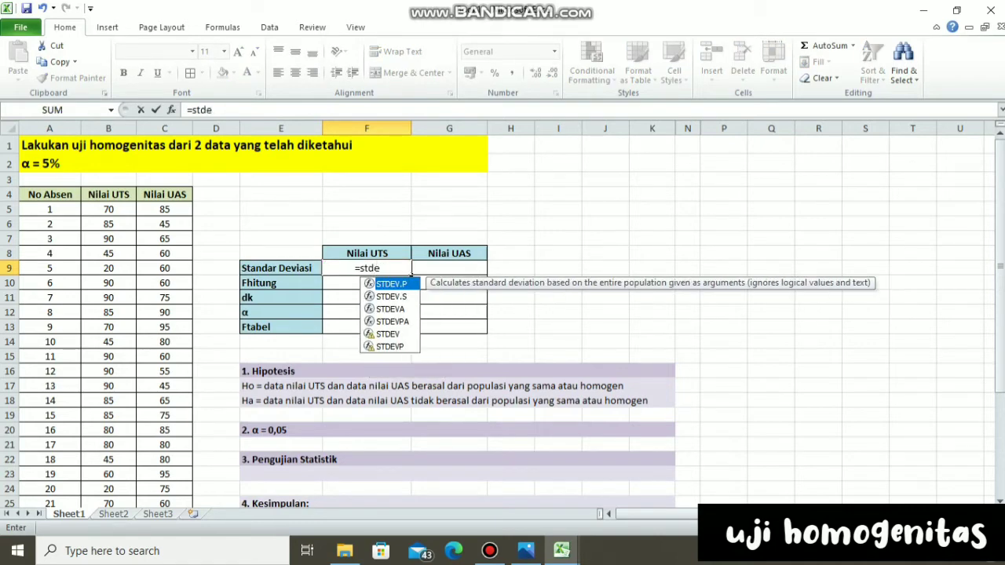
key("Down")
key("Tab")
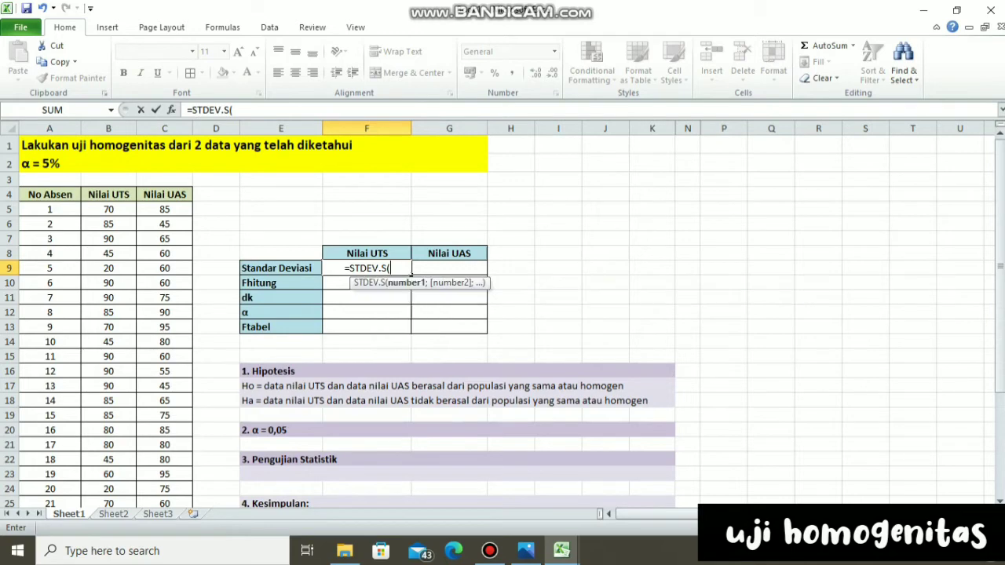
left_click_drag(109, 209, 130, 469)
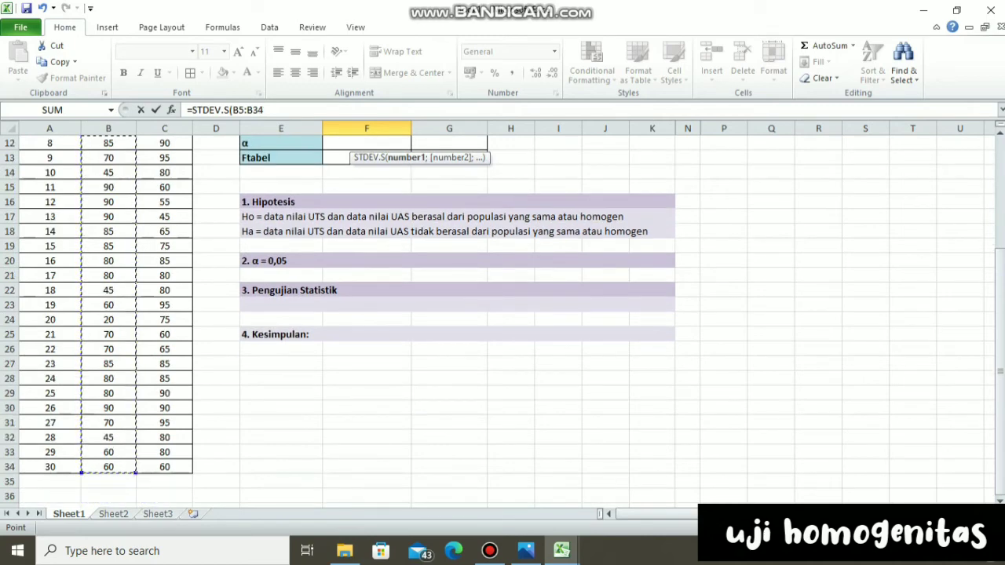
left_click_drag(1000, 346, 1000, 260)
type(")")
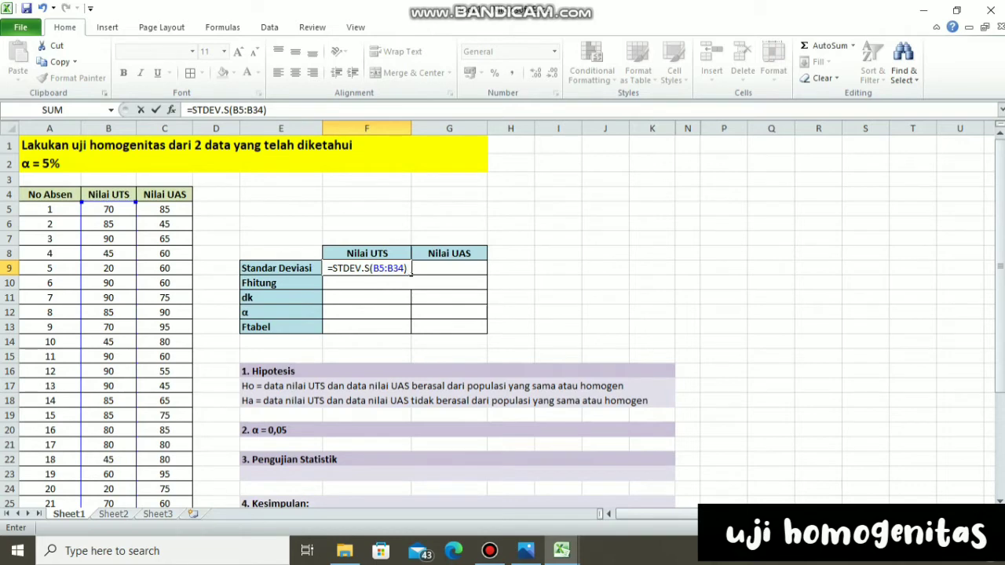
key("Return")
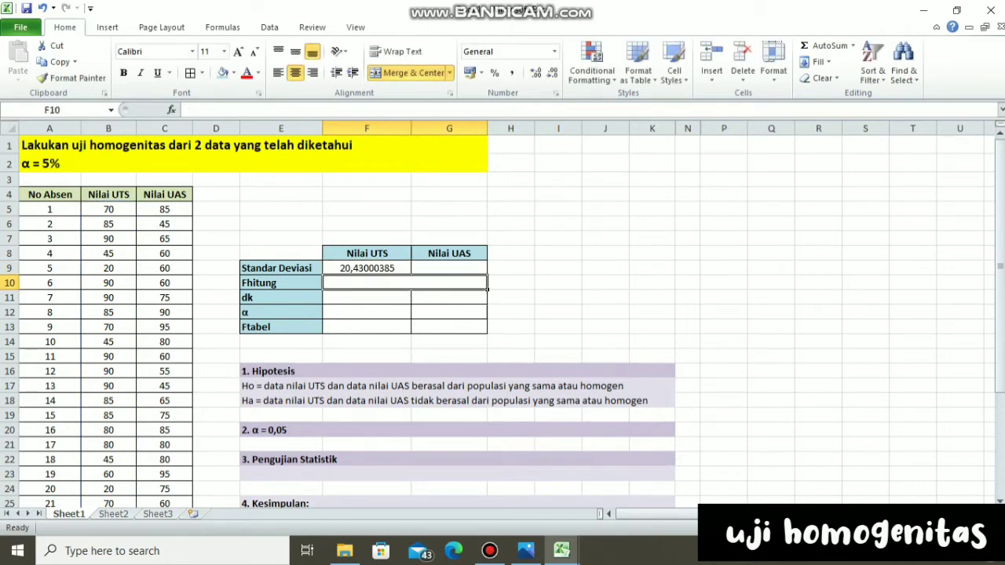
- Calculate the sample standard deviation of the Nilai UAS scores in G9 with =STDEV.S(C5:C34)
left_click(450, 268)
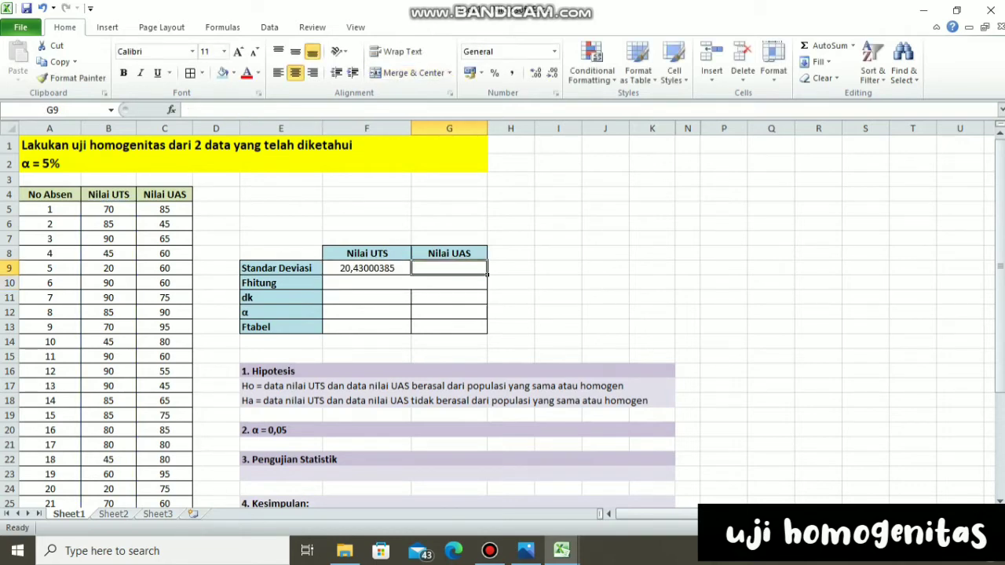
type("=")
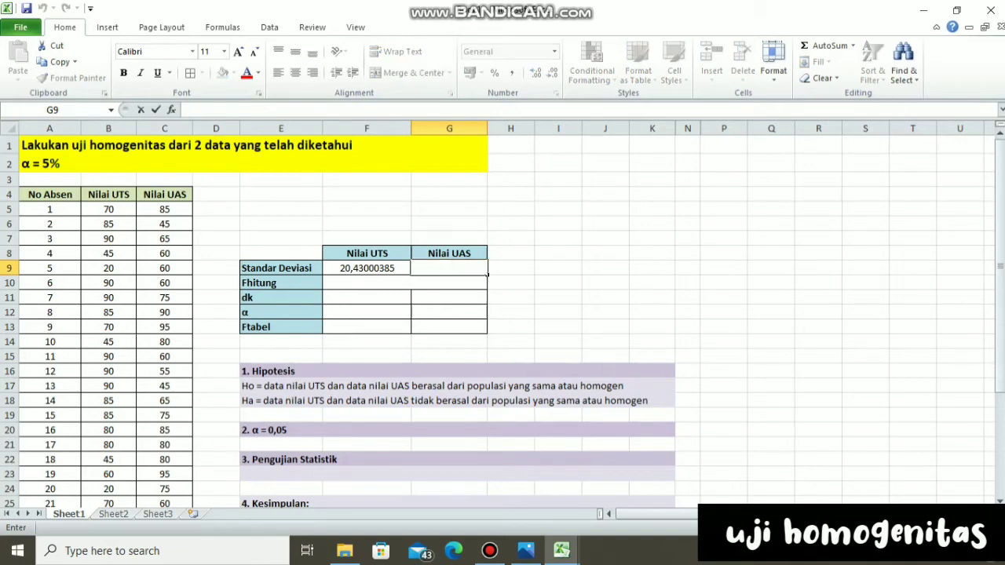
type("stdev.")
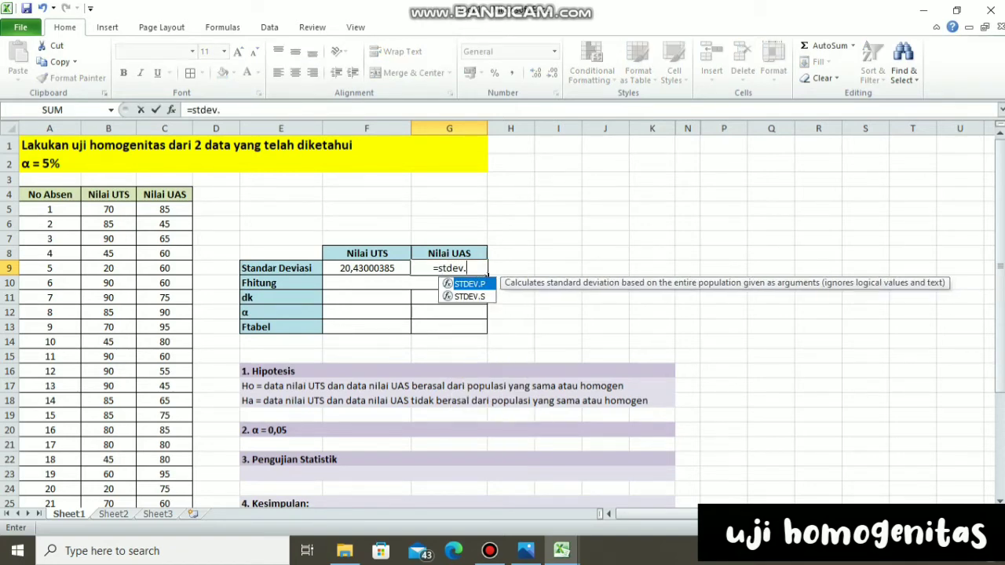
type("s")
key("Tab")
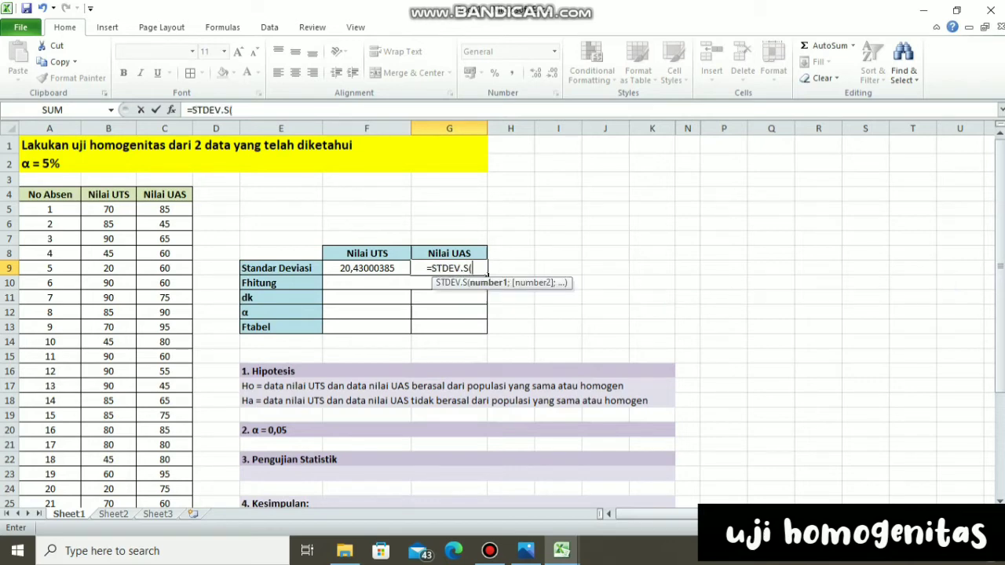
left_click_drag(165, 209, 187, 493)
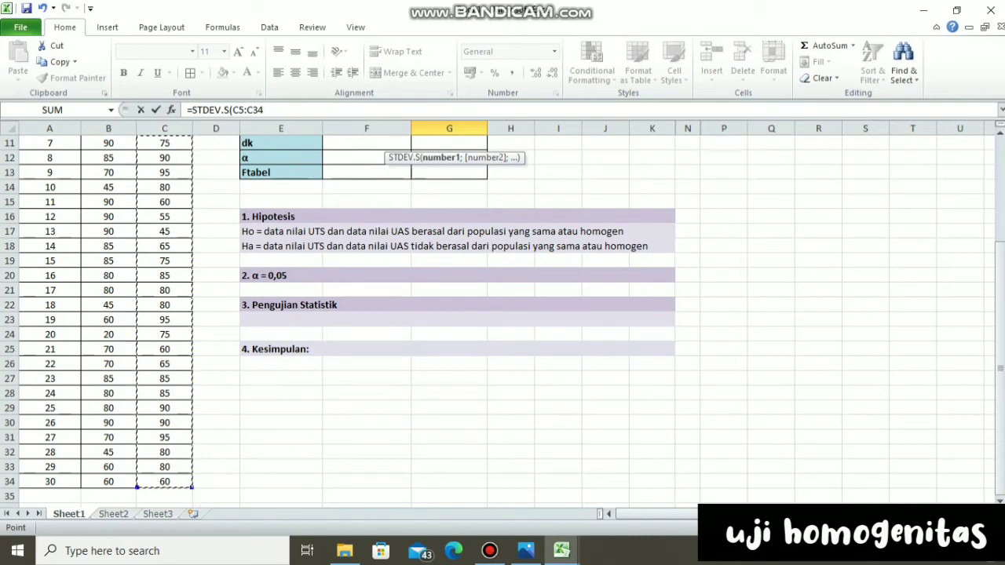
type(")")
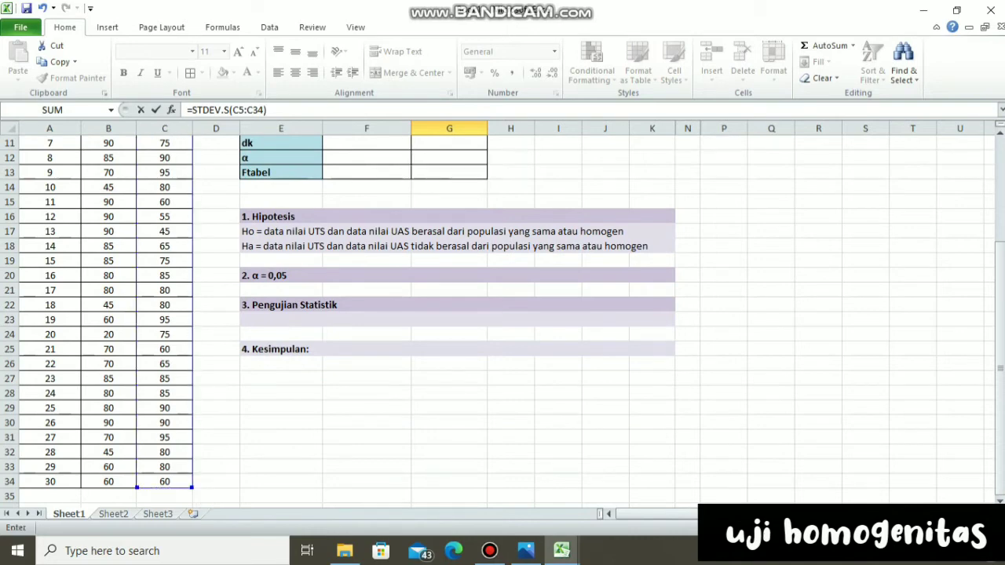
scroll(503, 315, "up", 4)
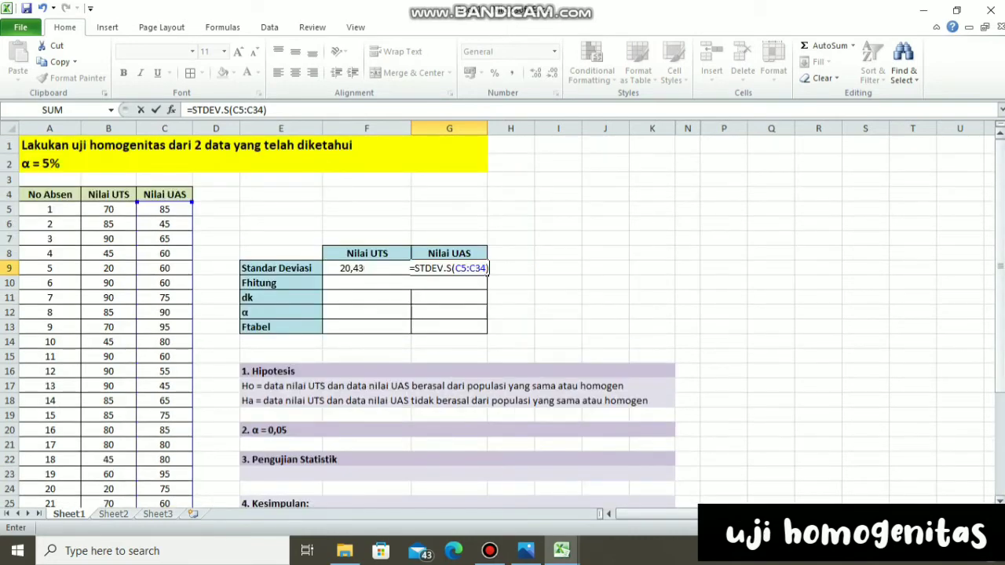
key("Return")
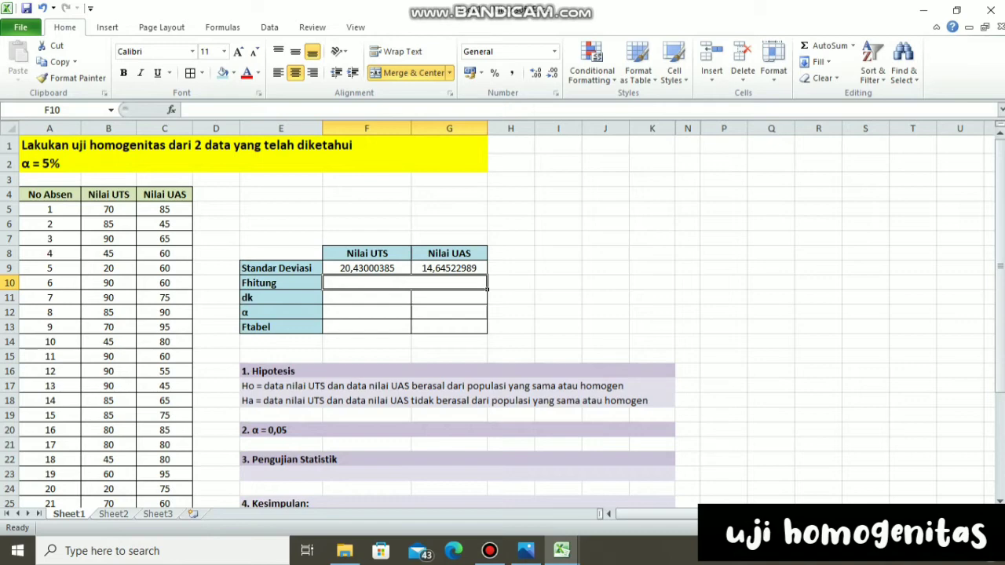
- Compute Fhitung in the merged cell F10 by dividing the two standard deviations with =F9/G9
type("=")
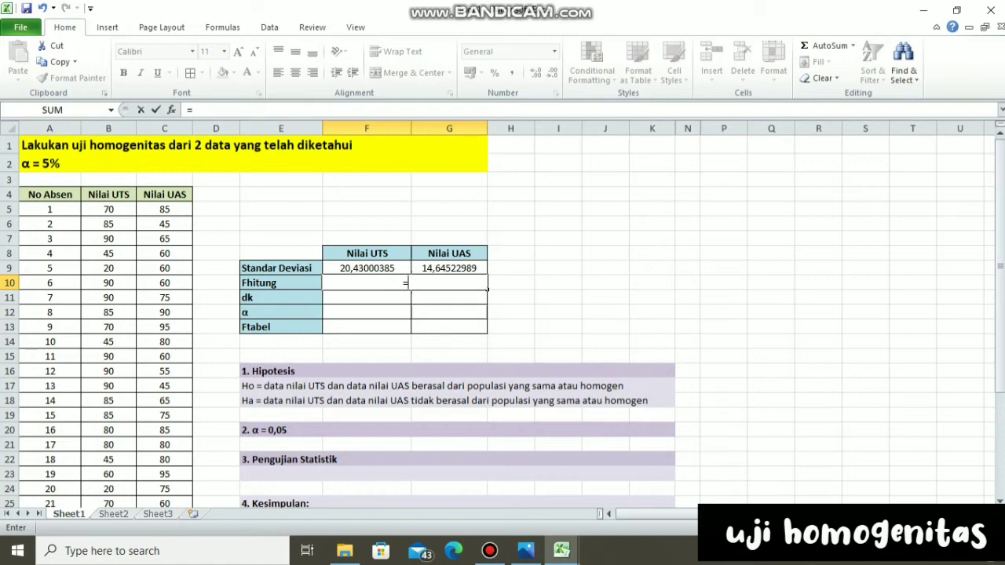
type("F9/")
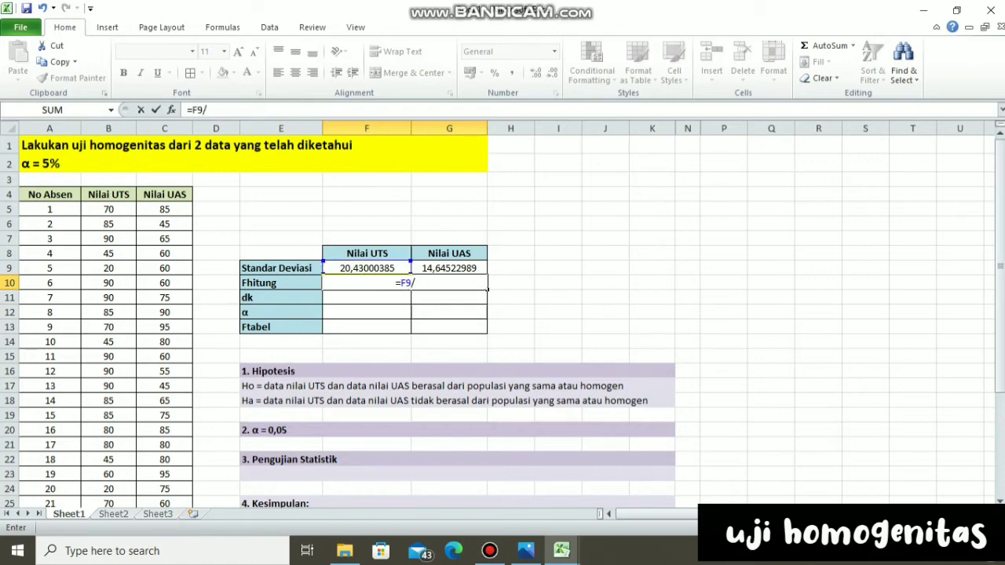
type("G9")
key("Return")
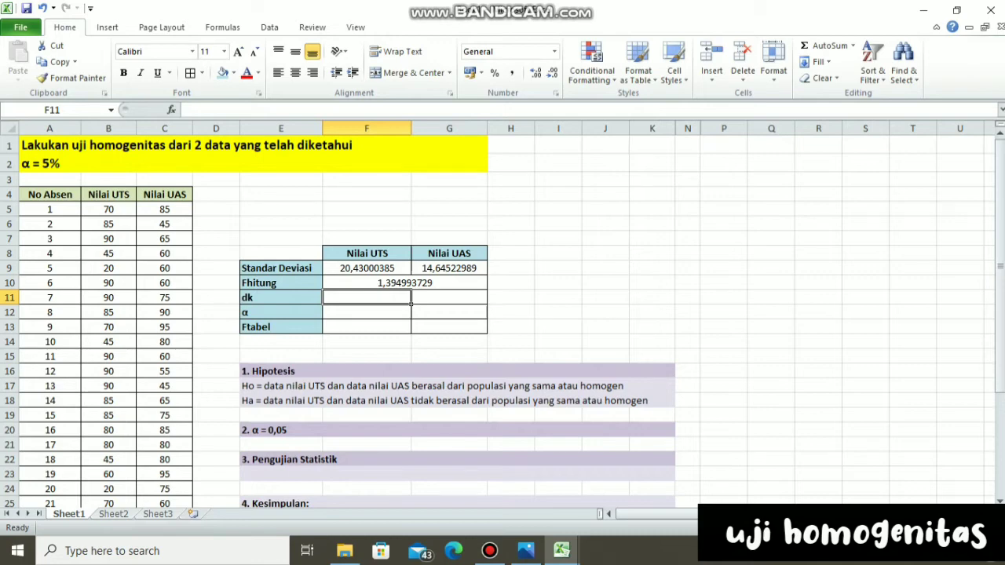
- Fill in the degrees of freedom (dk) for Nilai UTS in F11 and Nilai UAS in G11 with =30-1
type("=")
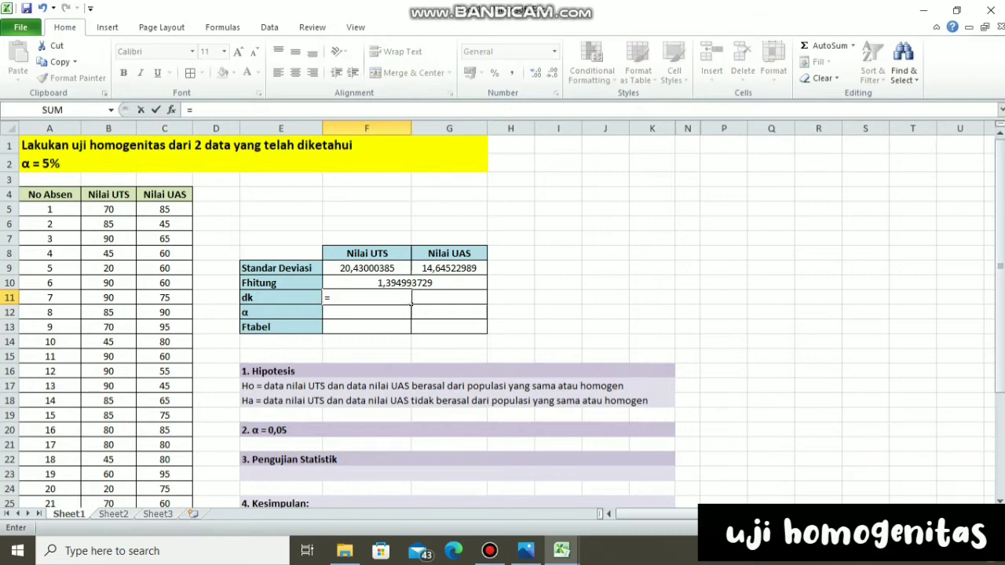
mouse_move(999, 206)
left_mouse_down()
mouse_move(999, 218)
mouse_move(1000, 206)
left_mouse_up()
type("30-1")
key("Return")
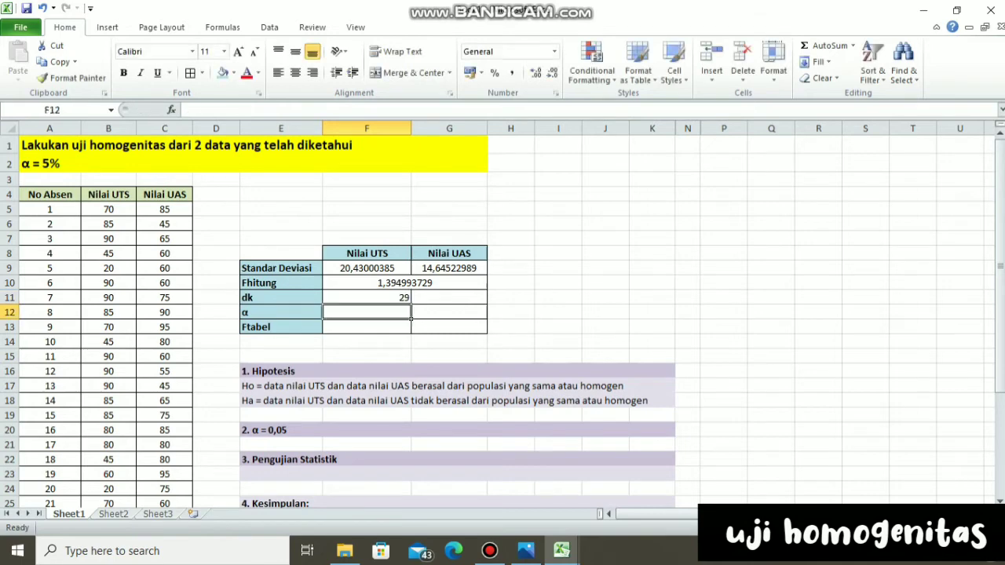
left_click(448, 298)
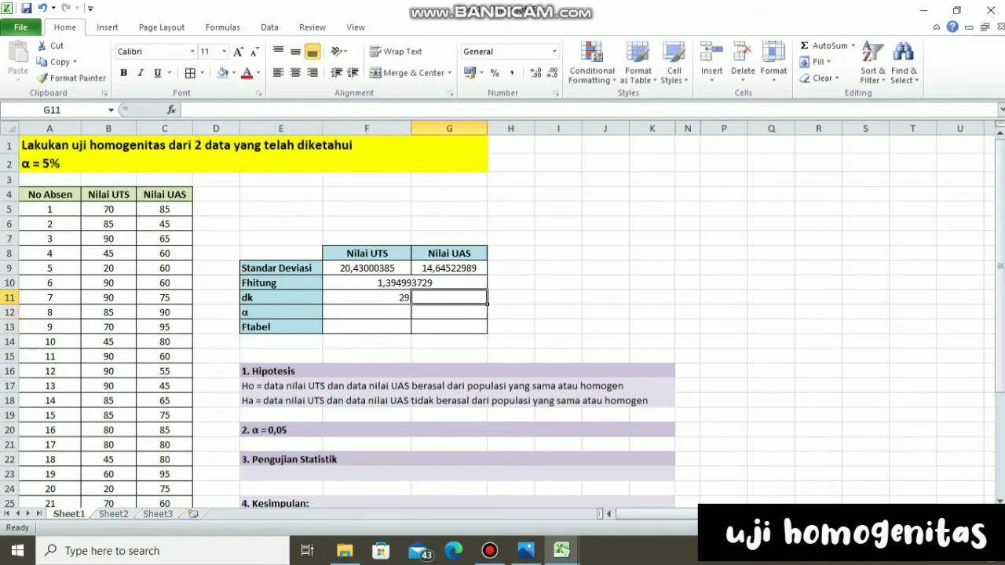
type("=")
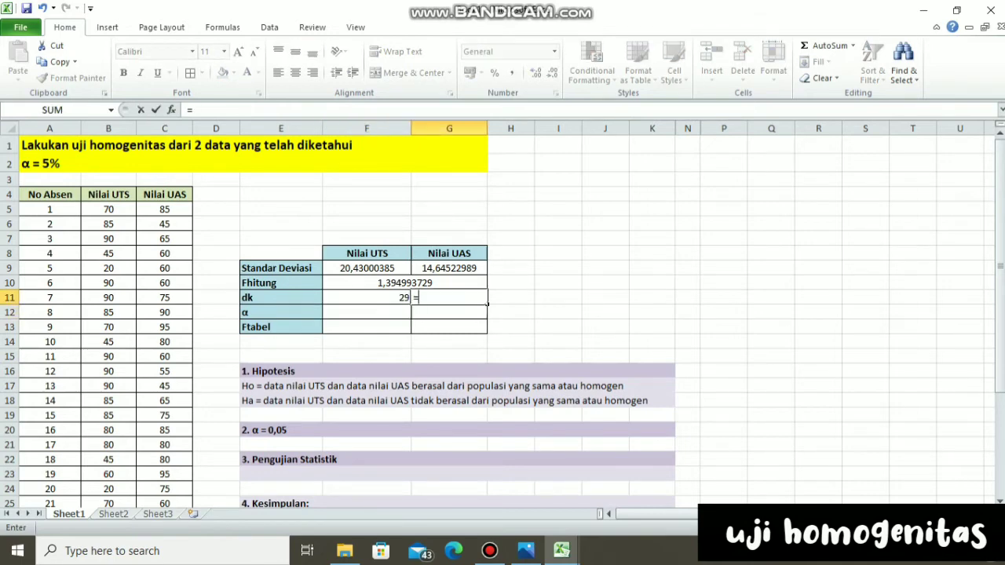
type("30-1")
key("Return")
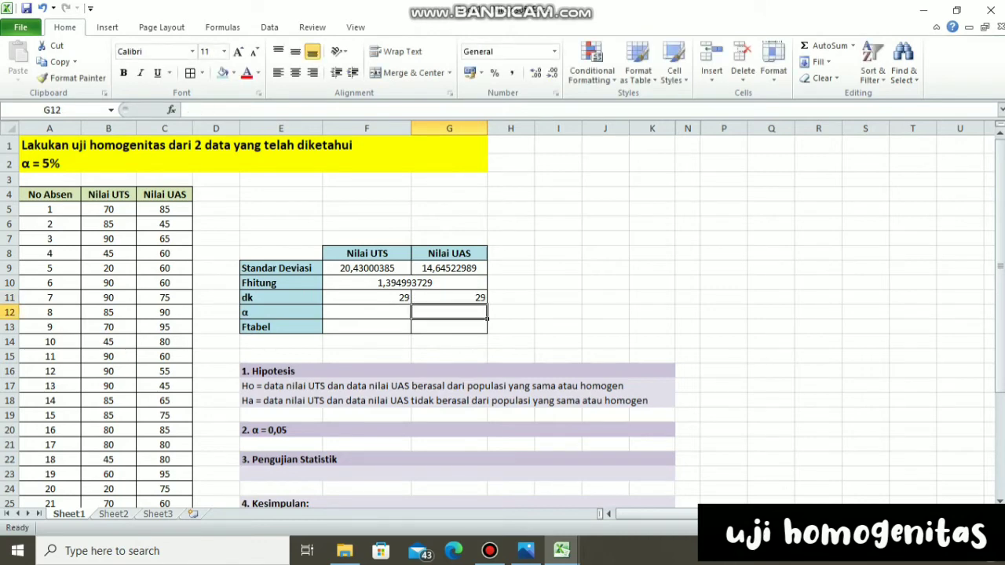
- Enter the significance level α as 0,05 for Nilai UTS in F12 and Nilai UAS in G12
left_click(366, 313)
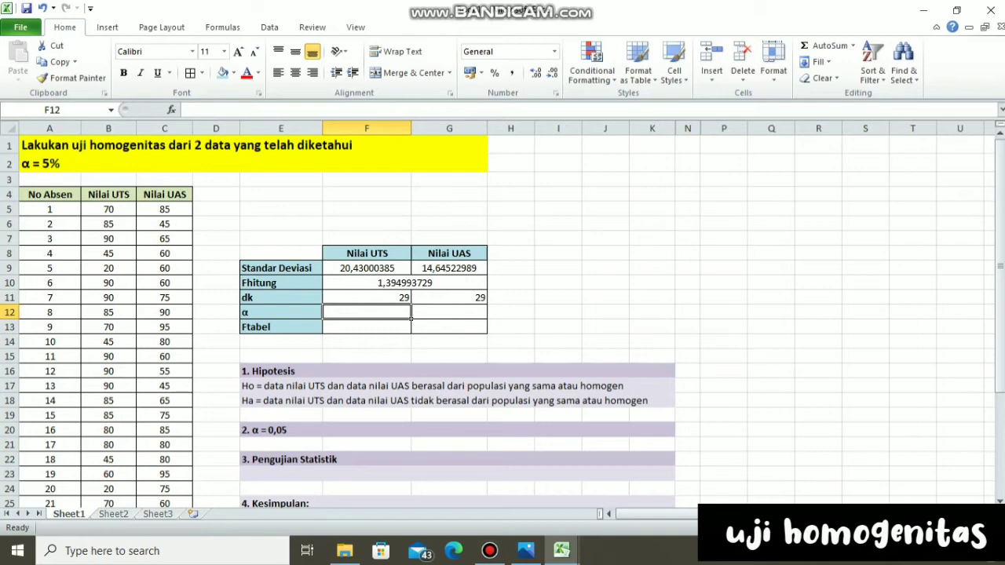
type("0,")
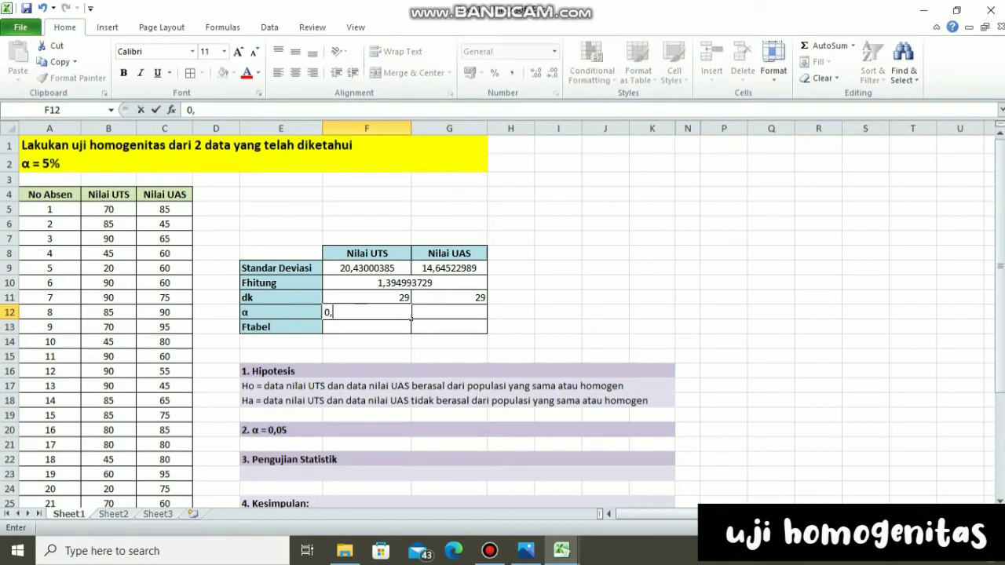
type("05")
key("Tab")
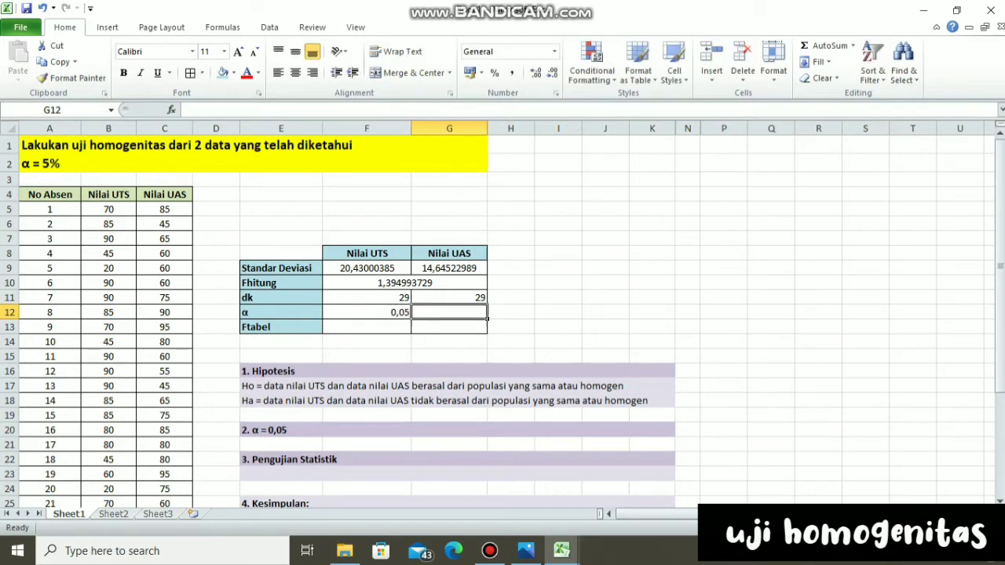
type("0,05")
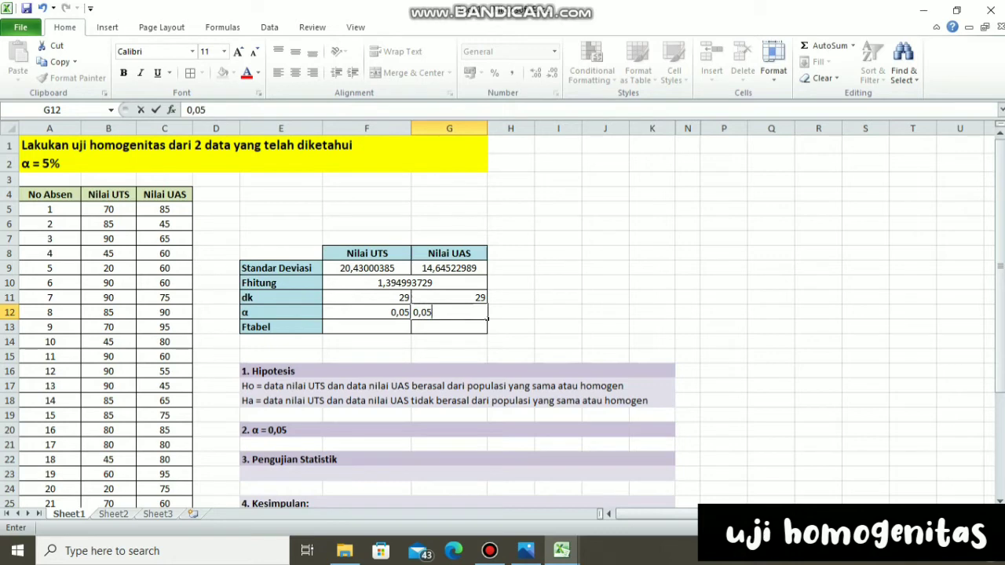
- Center the dk and α values in F11:G12, and select the Ftabel cell F13
left_click_drag(366, 298, 450, 312)
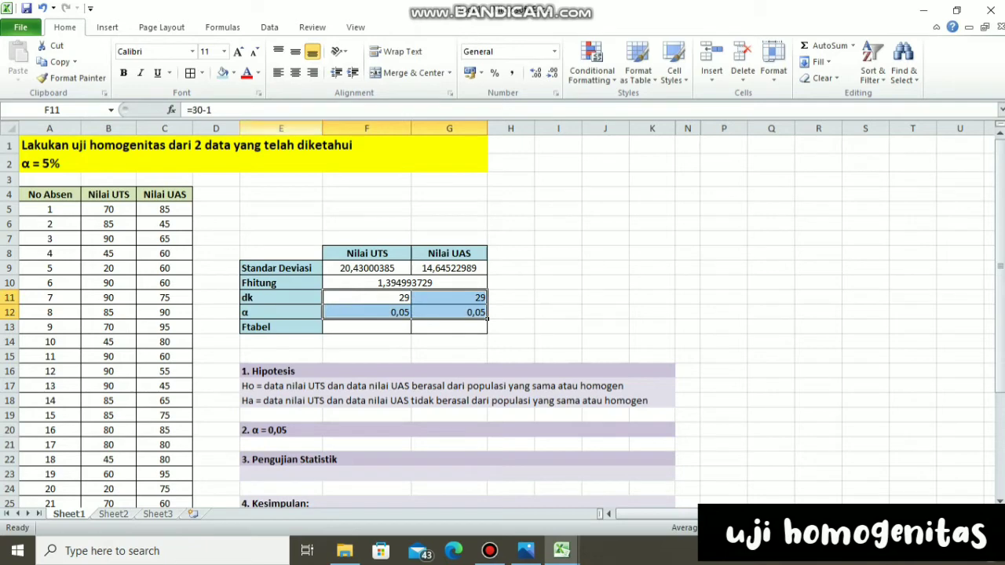
left_click(296, 72)
left_click(49, 327)
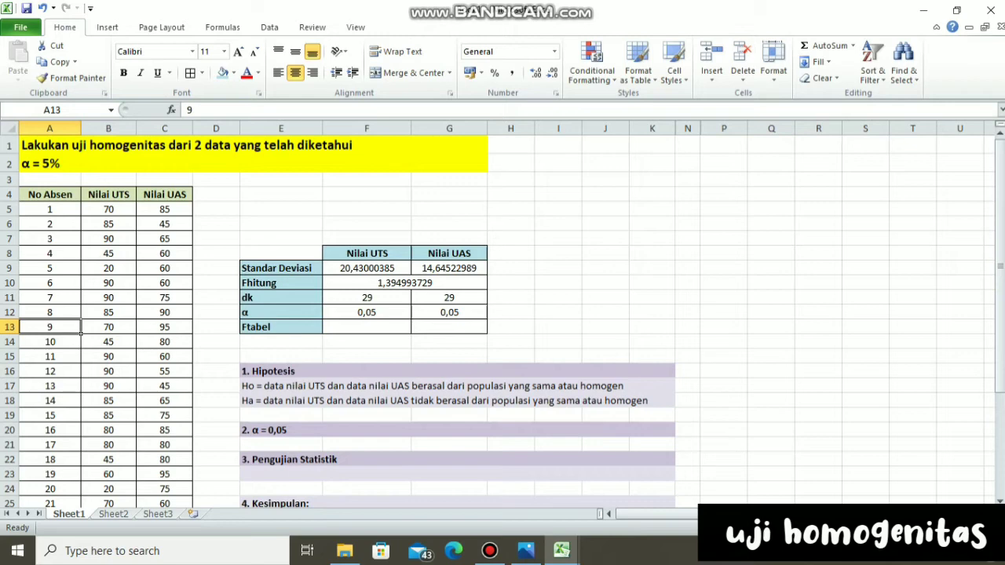
left_click(366, 327)
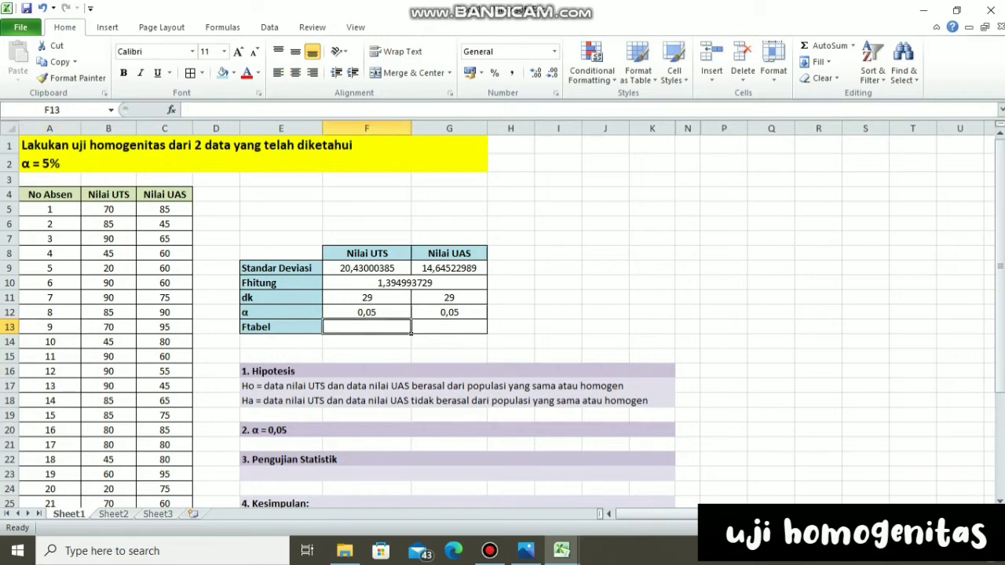
- Compute Ftabel for Nilai UTS in F13 with =FINV(F12;F11;G11)
type("=F")
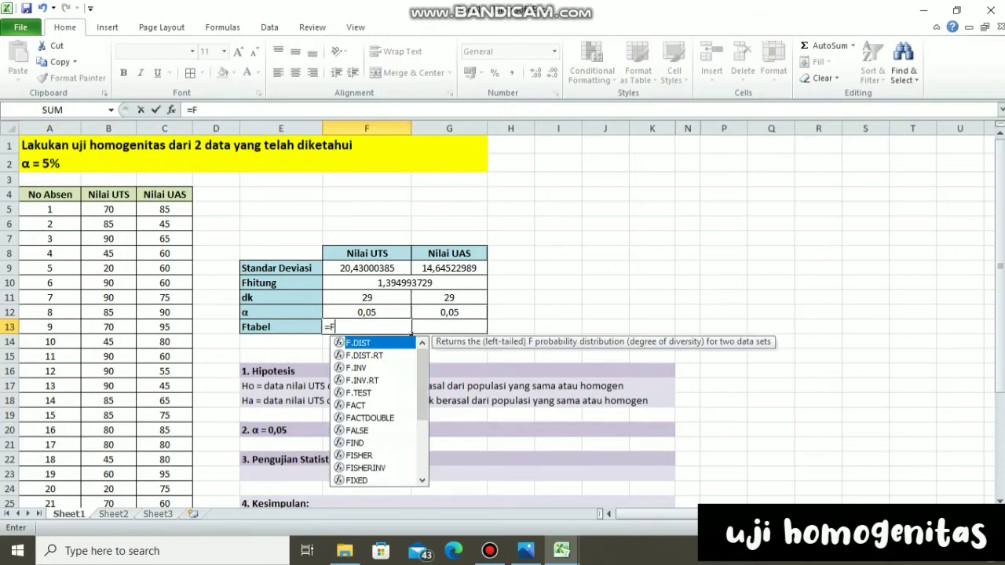
type("INV")
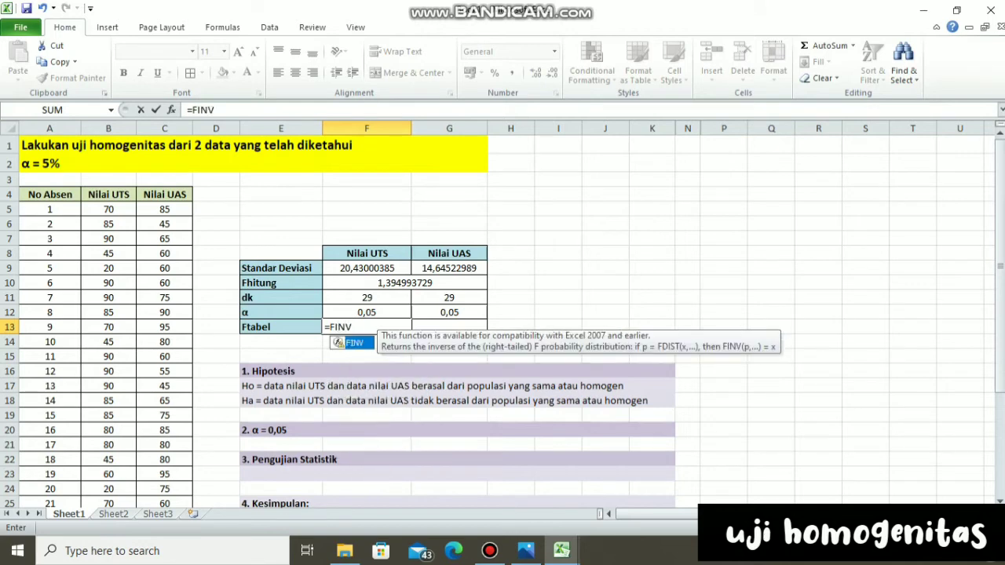
type("(")
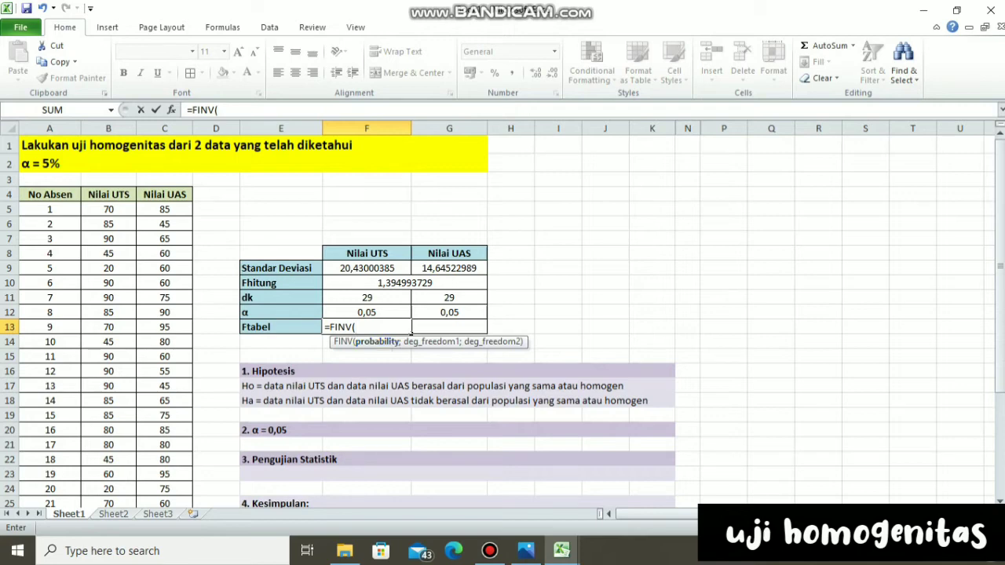
key("Up")
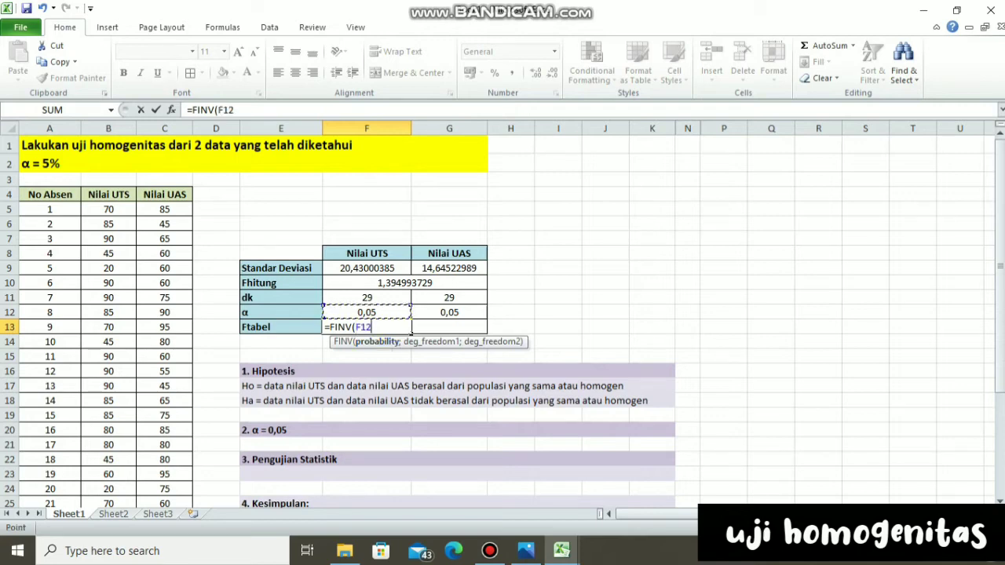
key("F8")
key("BackSpace")
key("BackSpace")
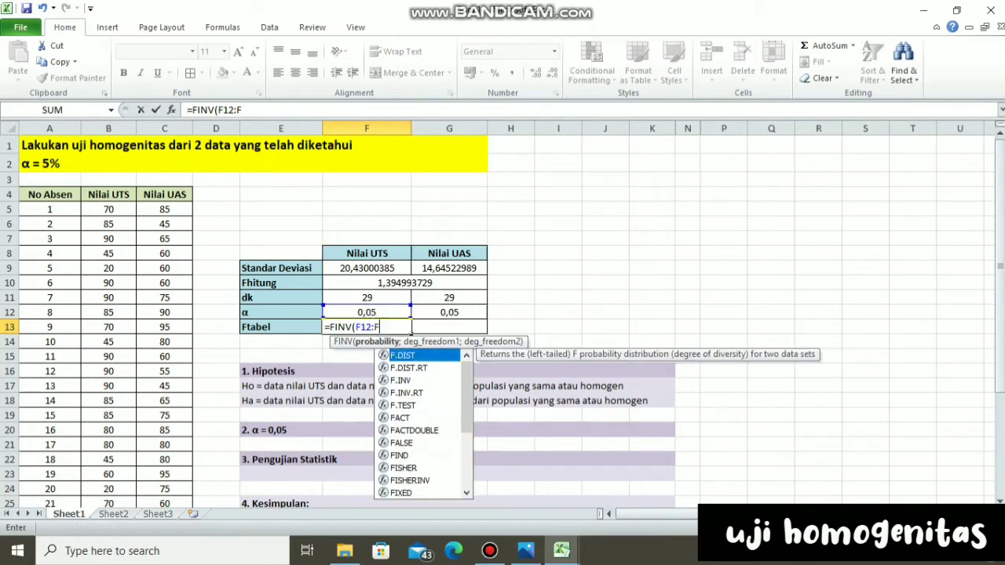
key("BackSpace")
key("BackSpace")
type(";")
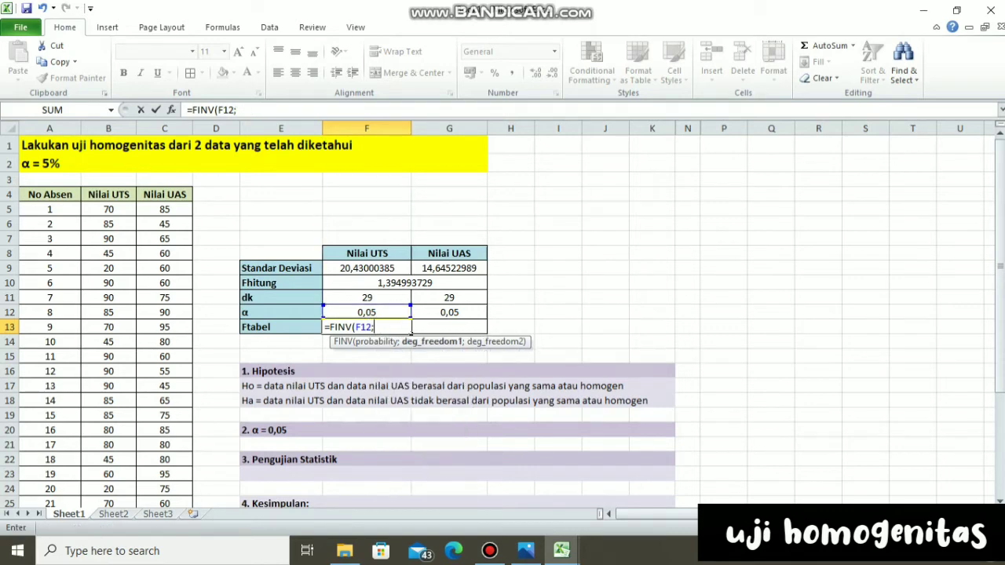
type("F11;")
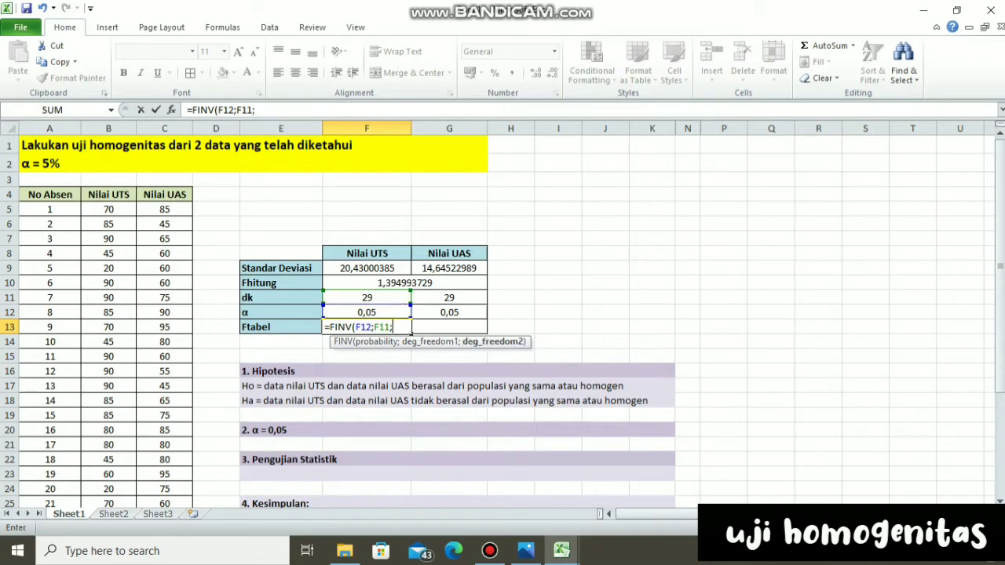
left_click(449, 298)
type(")")
key("Return")
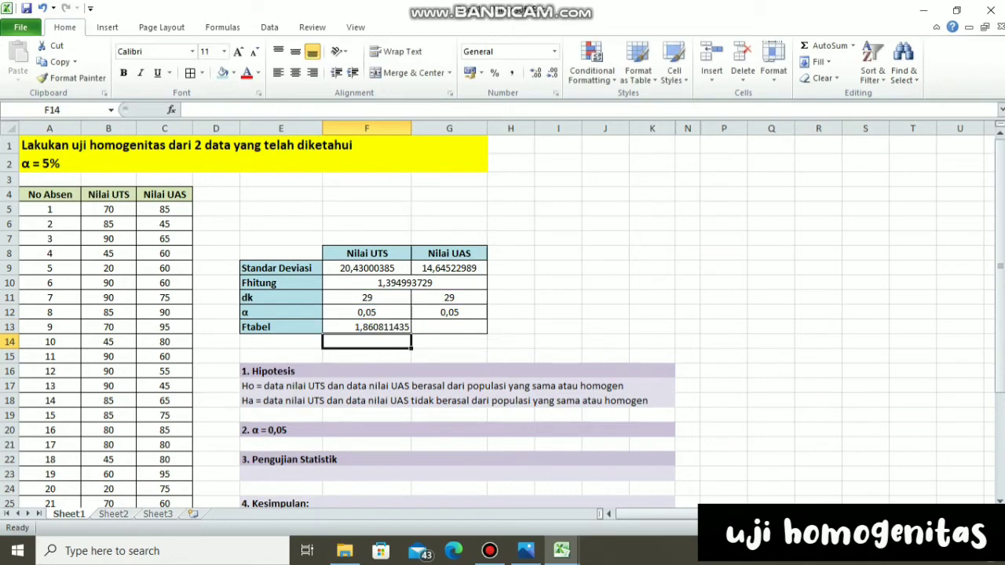
- Compute Ftabel for Nilai UAS in G13 with =FINV(G12;F11;G11)
left_click(449, 327)
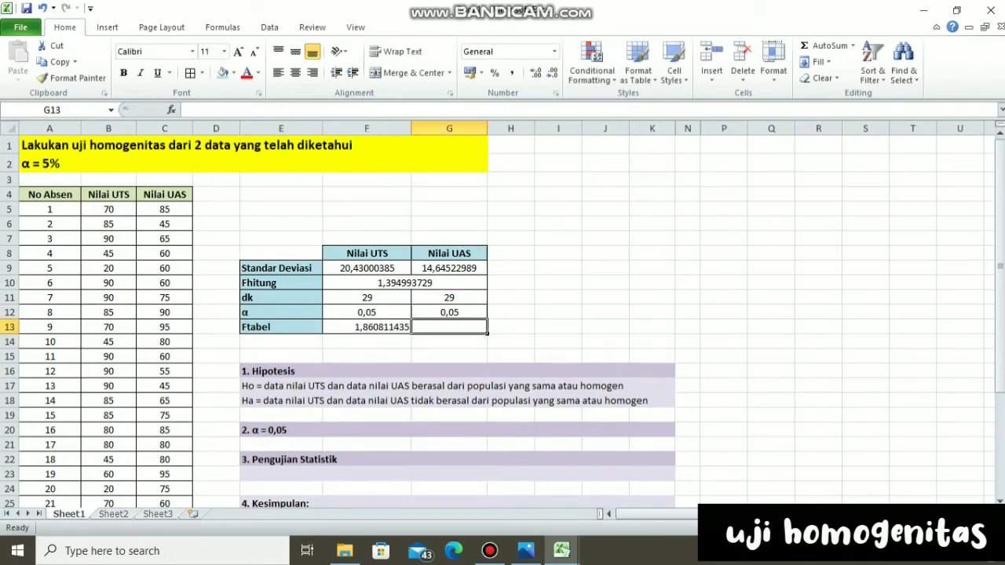
type("=")
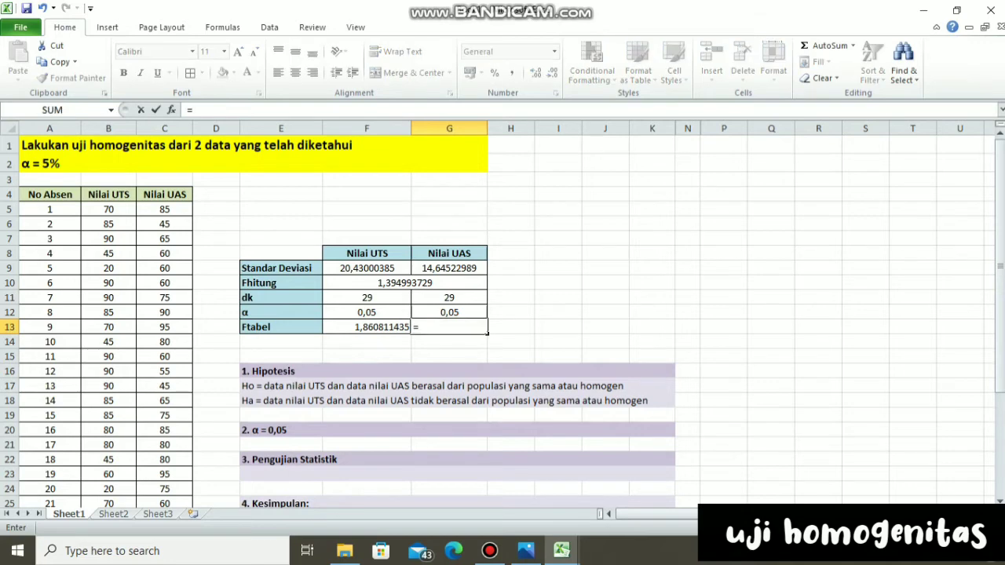
type("FINV")
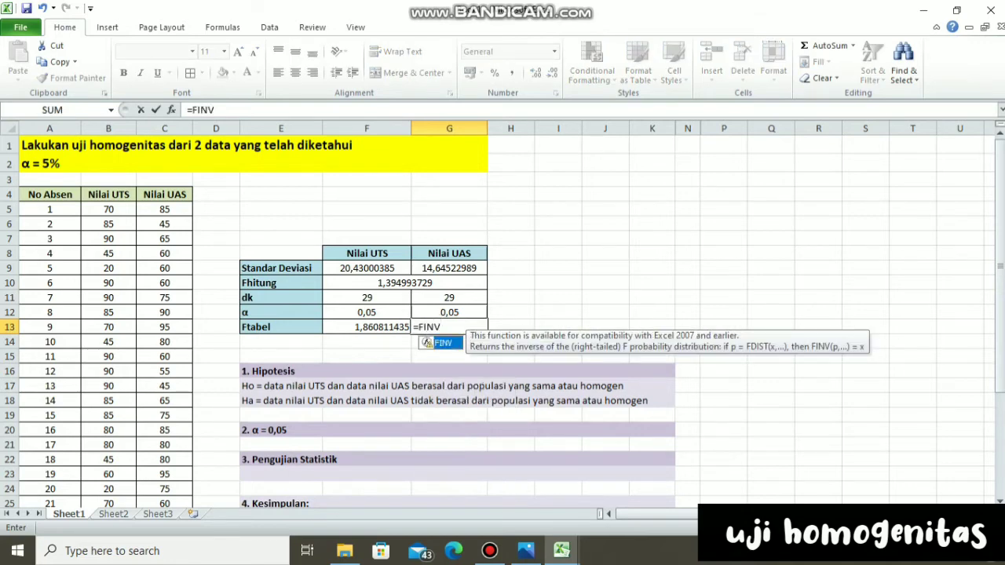
type("(")
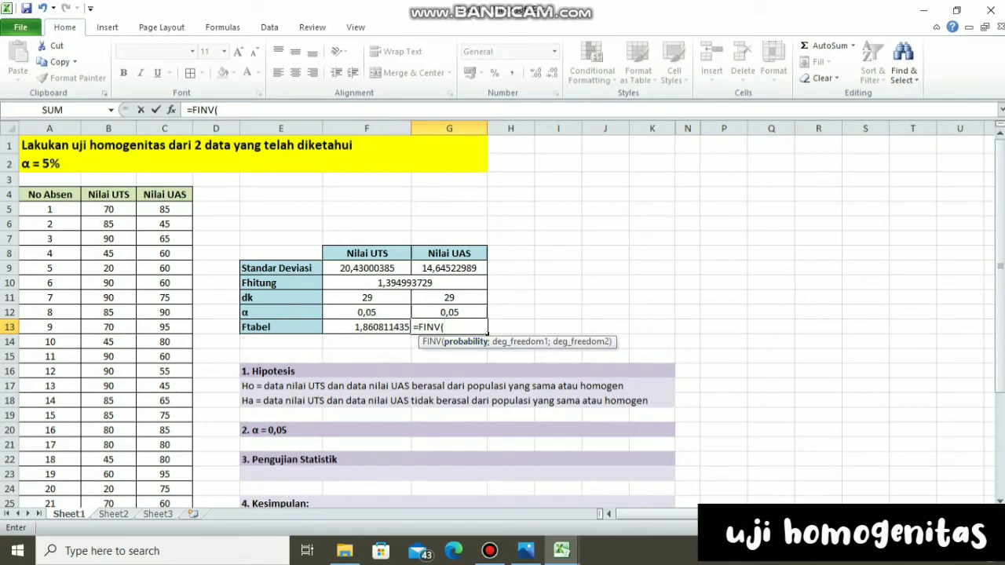
left_click(449, 313)
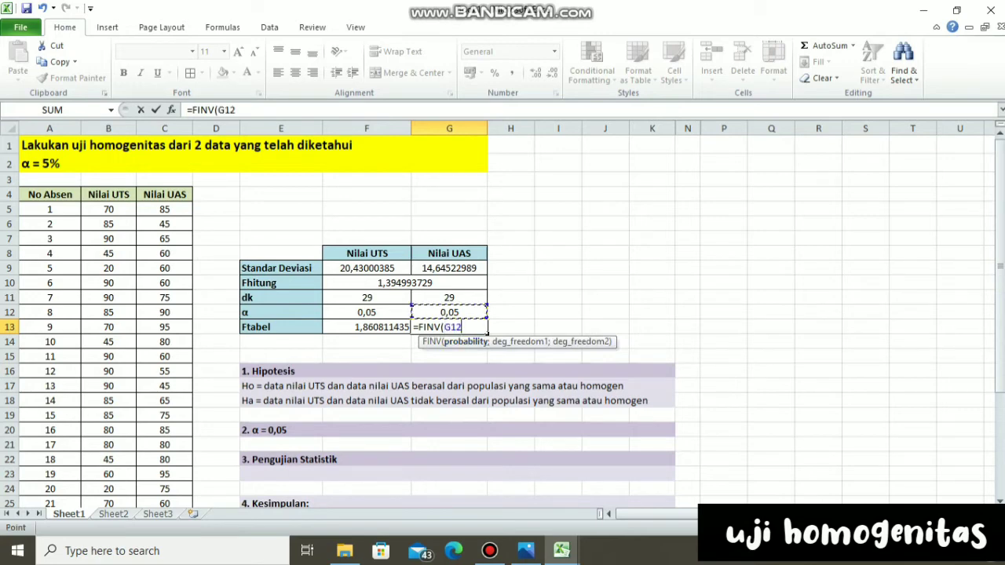
type(";")
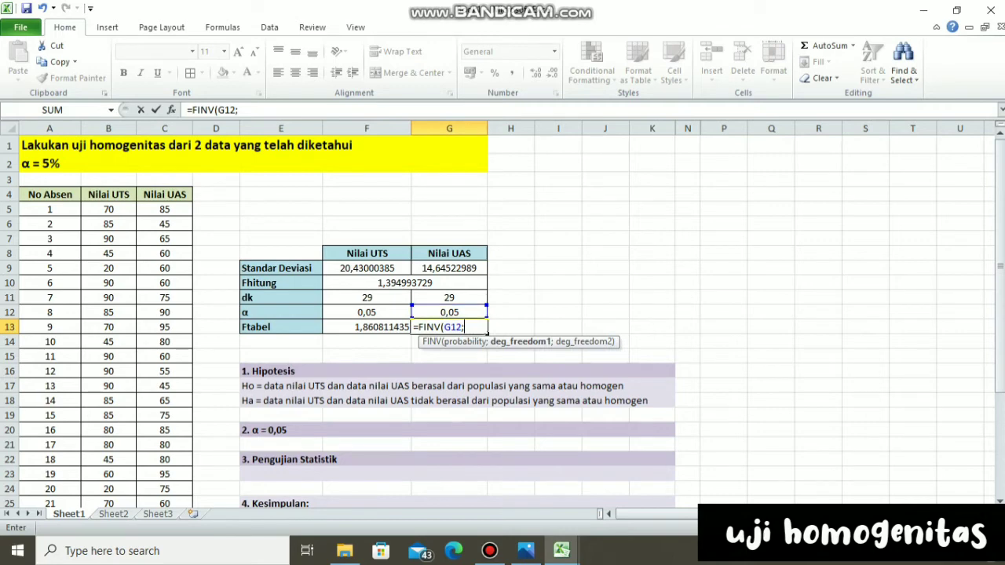
left_click(367, 297)
type(";")
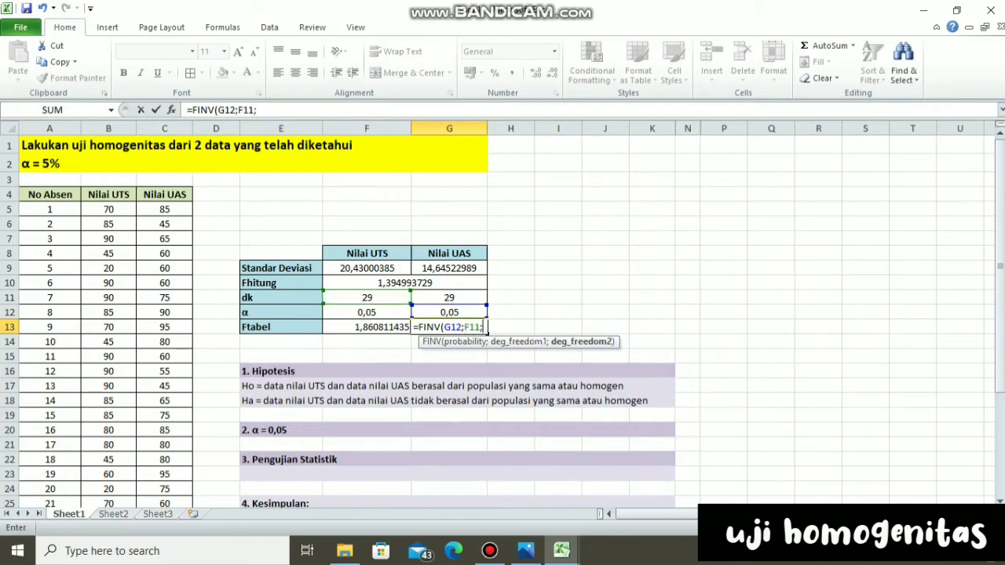
left_click(449, 298)
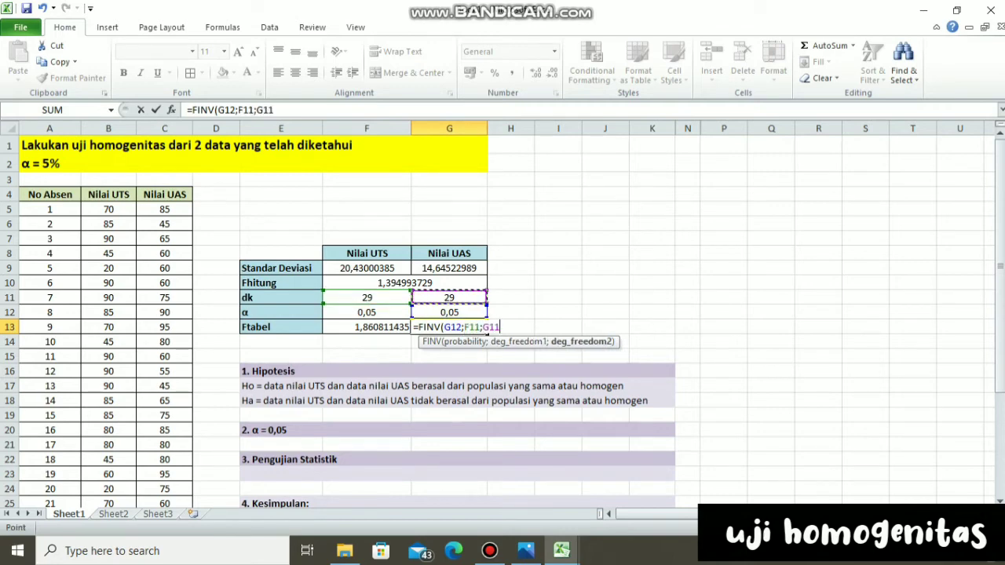
type(")")
key("Return")
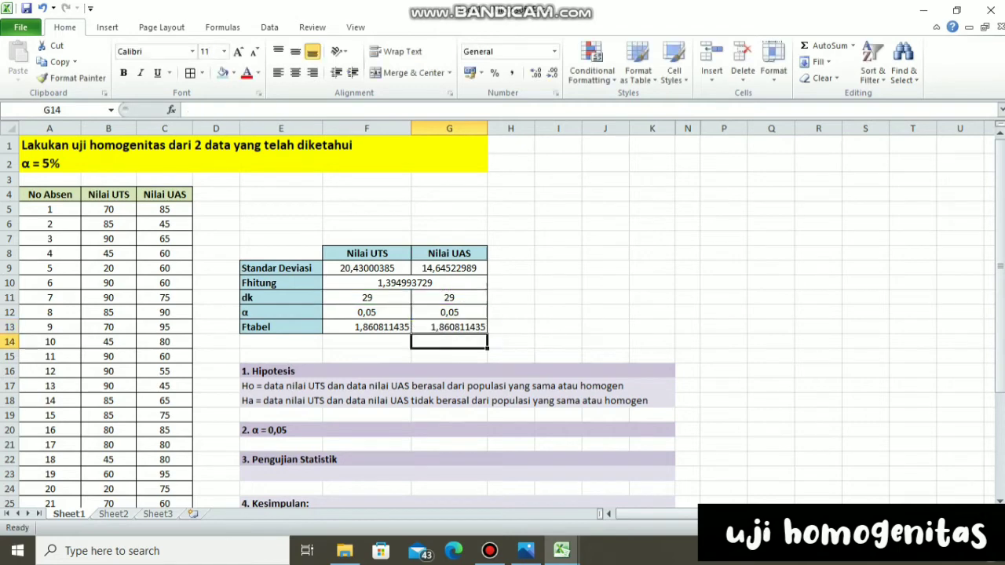
- Center the two Ftabel values in F13:G13
left_click_drag(366, 326, 449, 326)
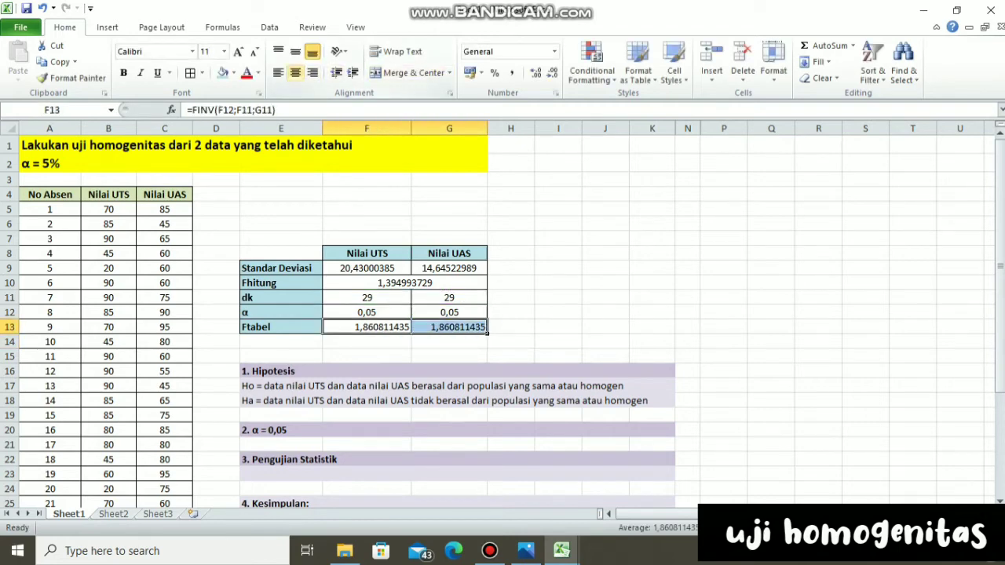
left_click(296, 72)
left_click(449, 342)
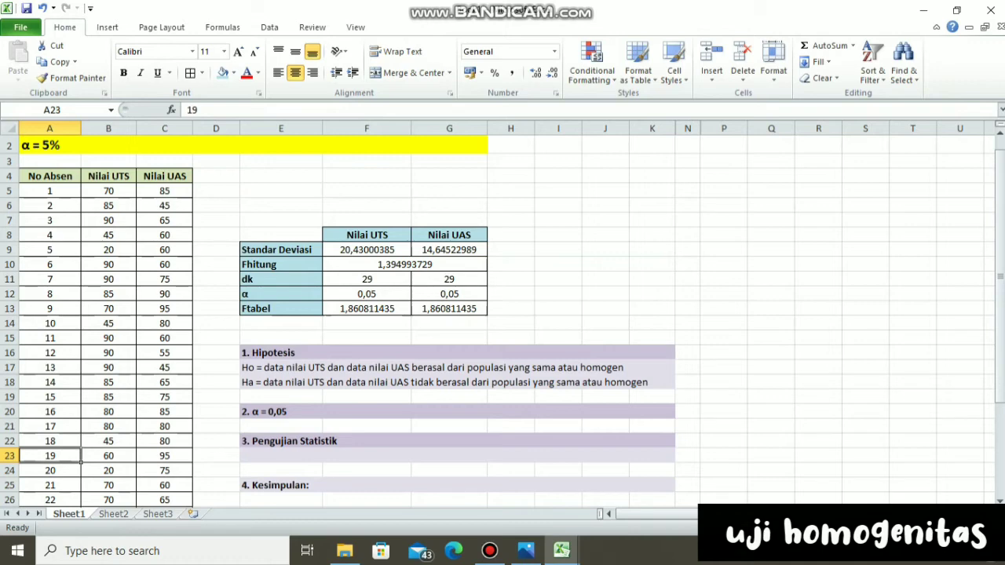
- Compare Fhitung with Ftabel and write "Fhitung < F tabel, maka Ho diterima dan Ha ditolak" in E23 under Pengujian Statistik
left_click(404, 264)
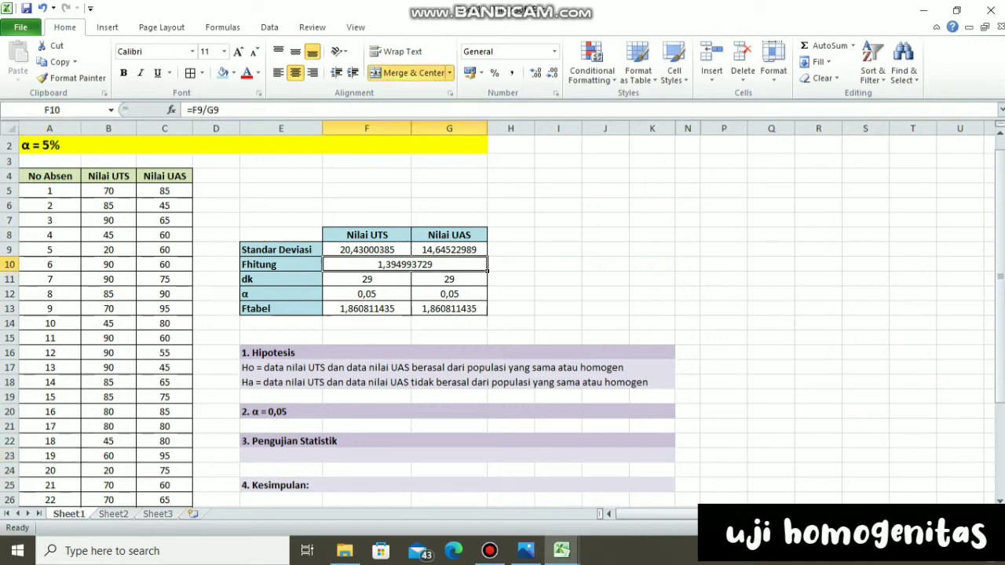
left_click(367, 308)
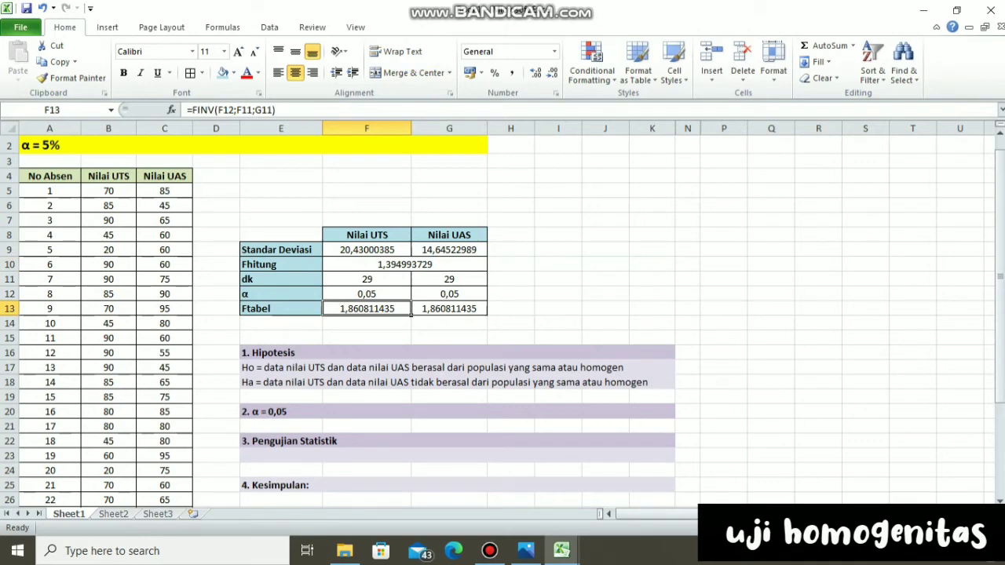
left_click(405, 264)
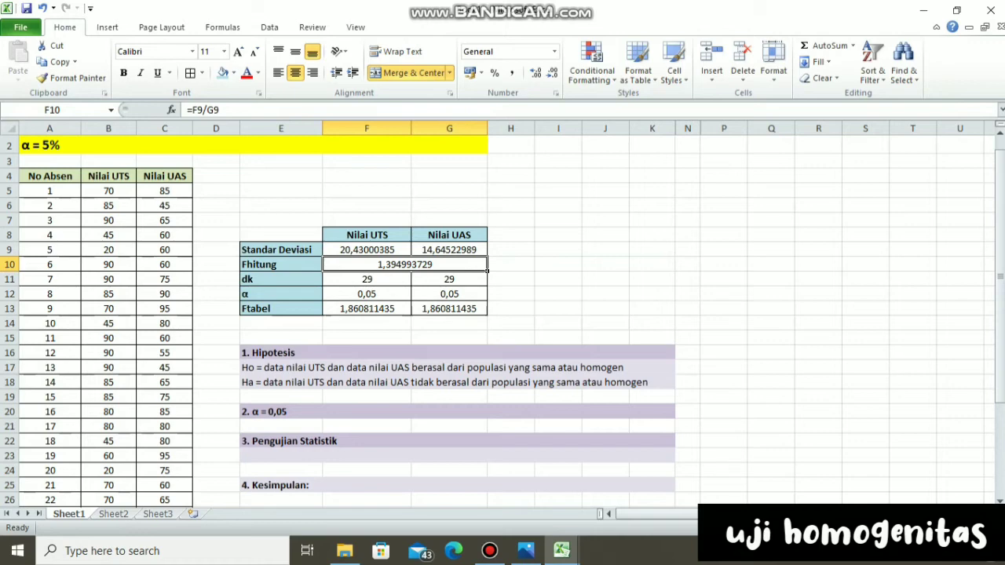
left_click(366, 309)
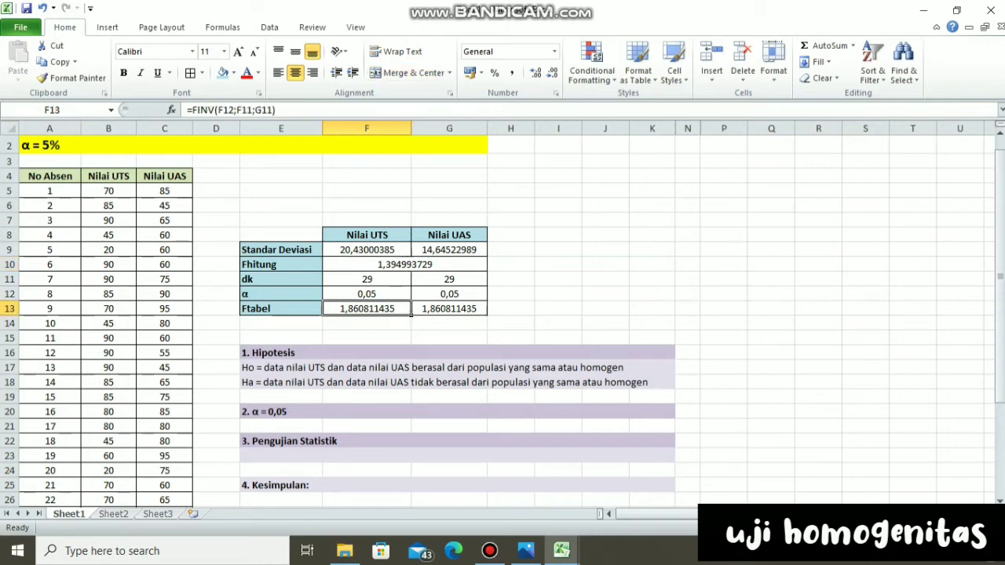
left_click(281, 456)
type("F")
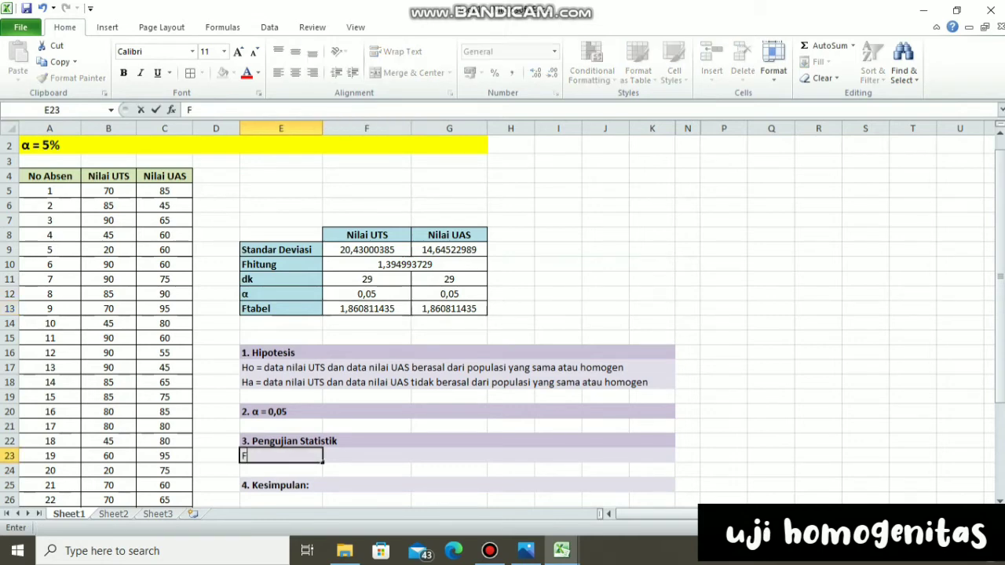
type("hitung < F")
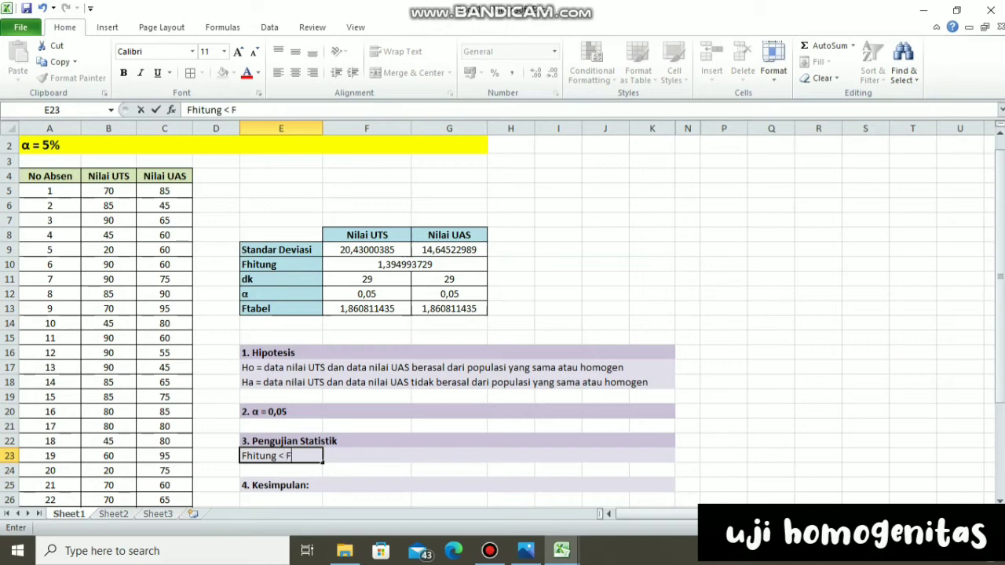
type(" tabel, maka ")
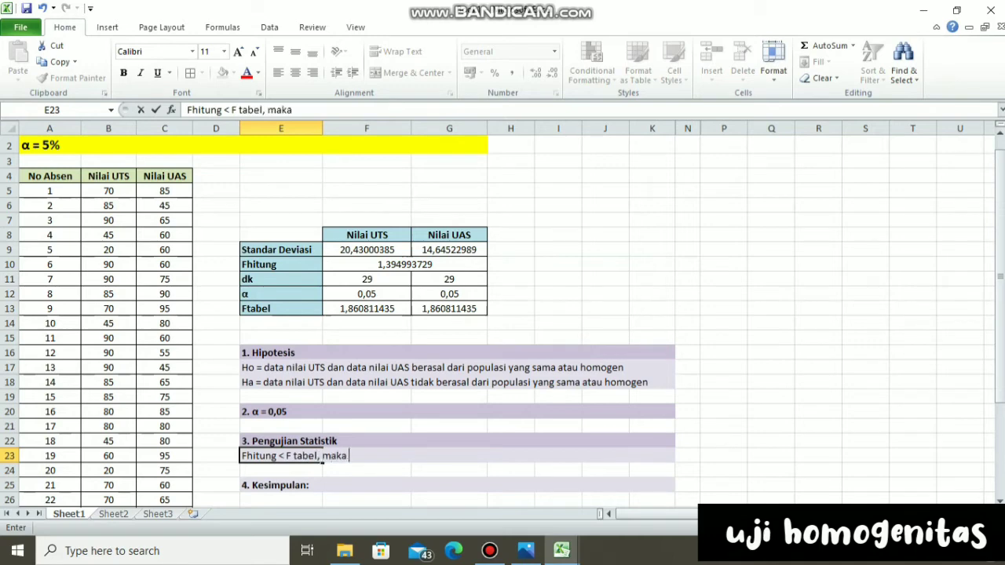
type("Ho diteri")
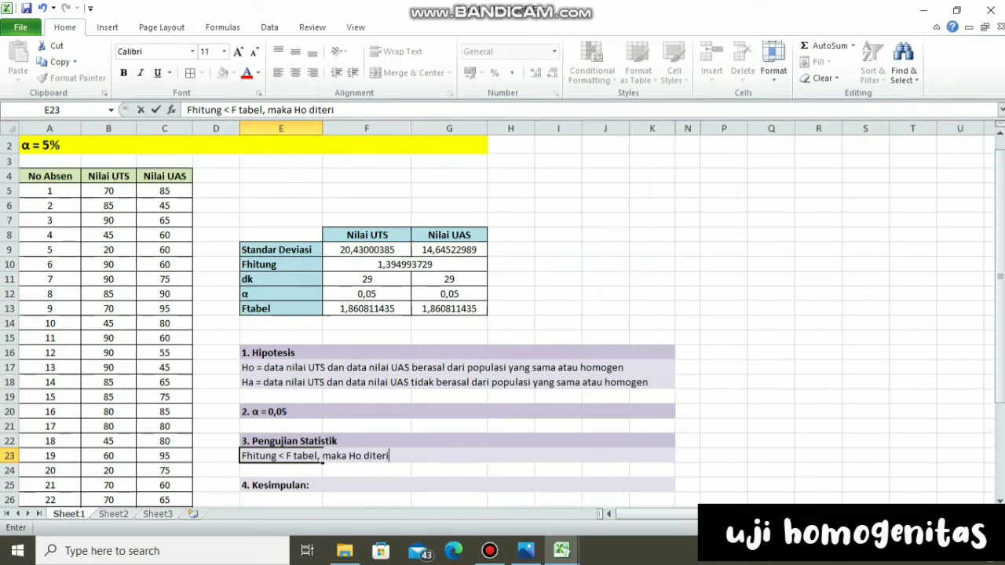
type("ma dan Ha")
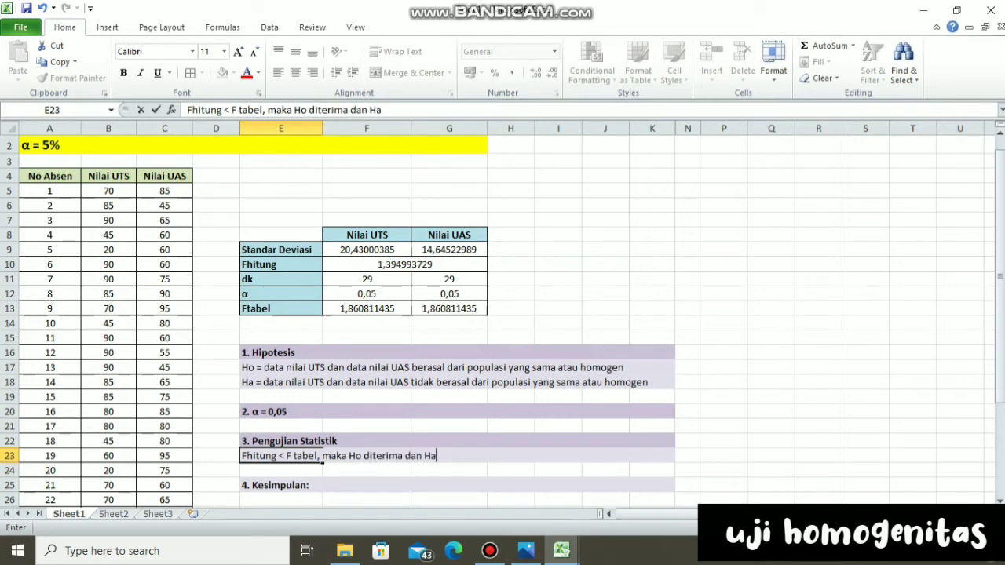
type(" ditolak")
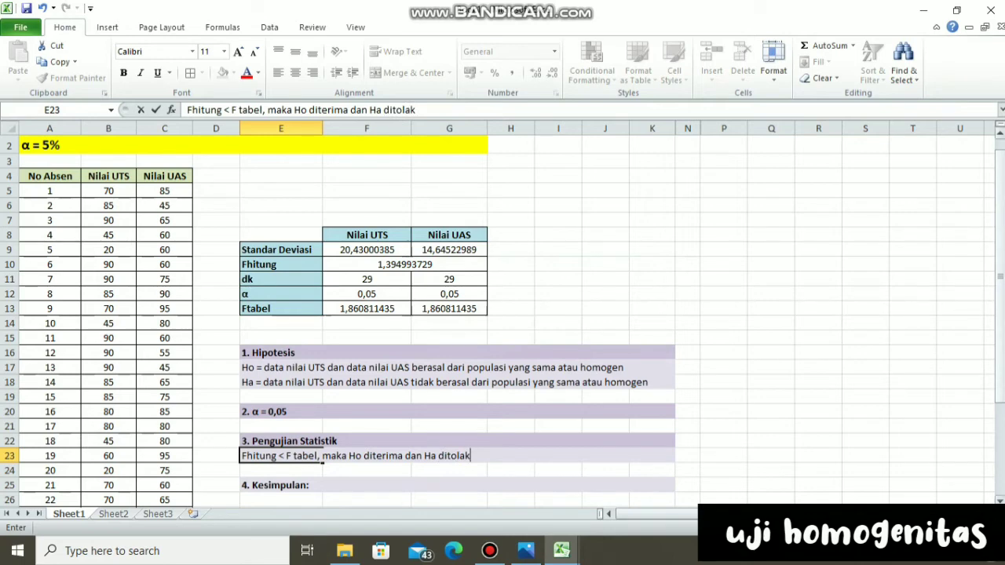
- Write the conclusion "Data nilai UTS dan data nilai UAS berasal dari populasi yang sama" in E26 under Kesimpulan
scroll(503, 314, "down", 2)
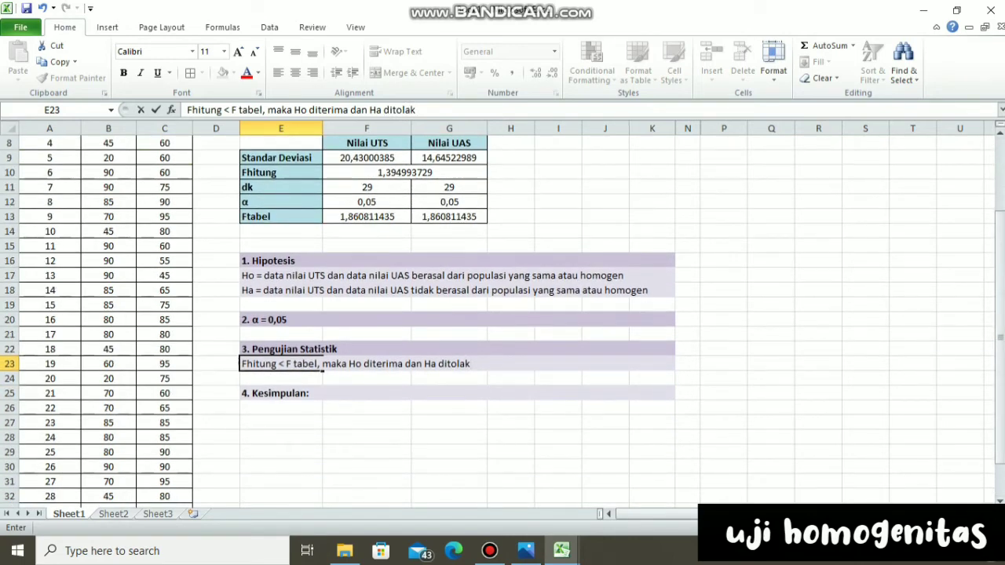
left_click(280, 407)
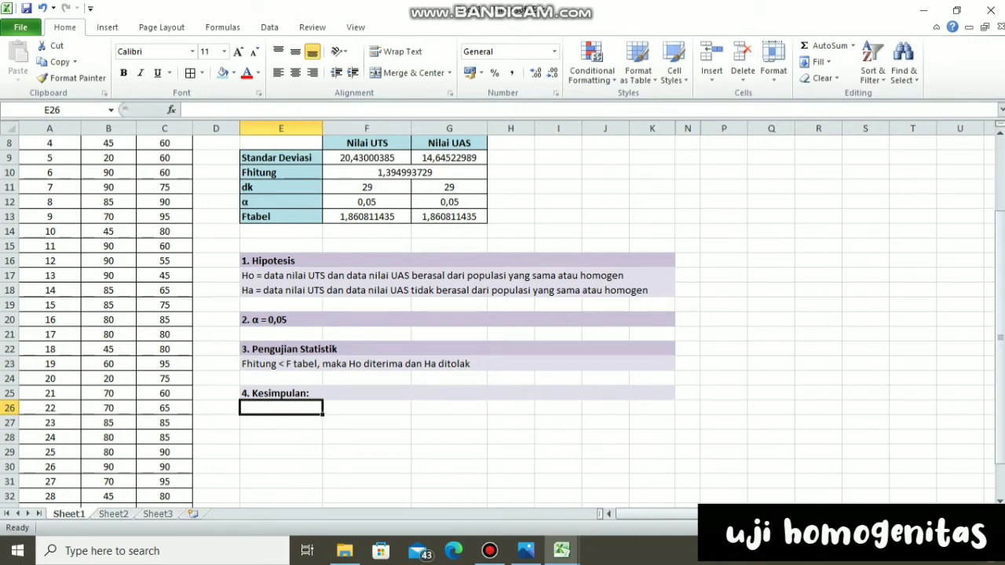
type("Dat")
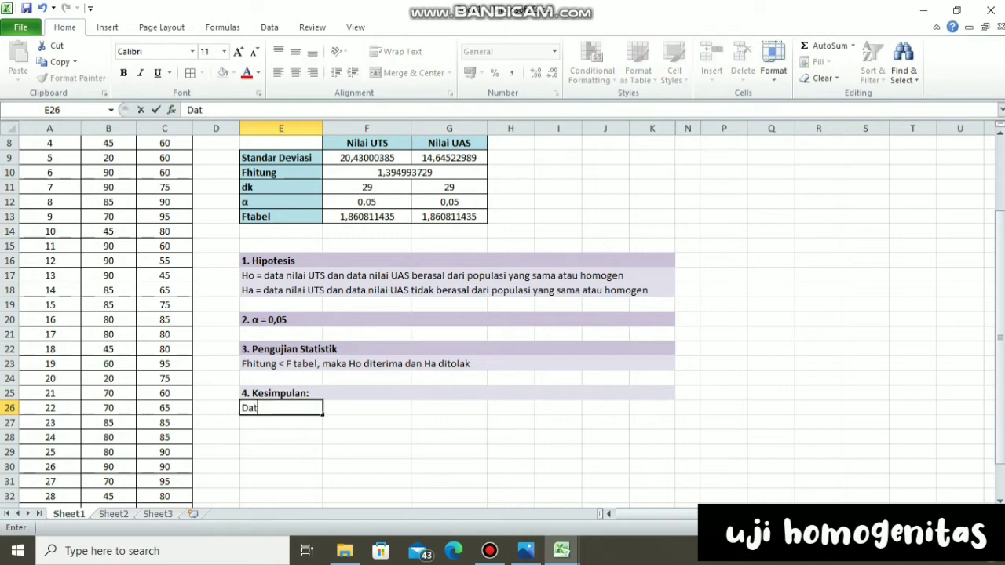
type("a nilai U")
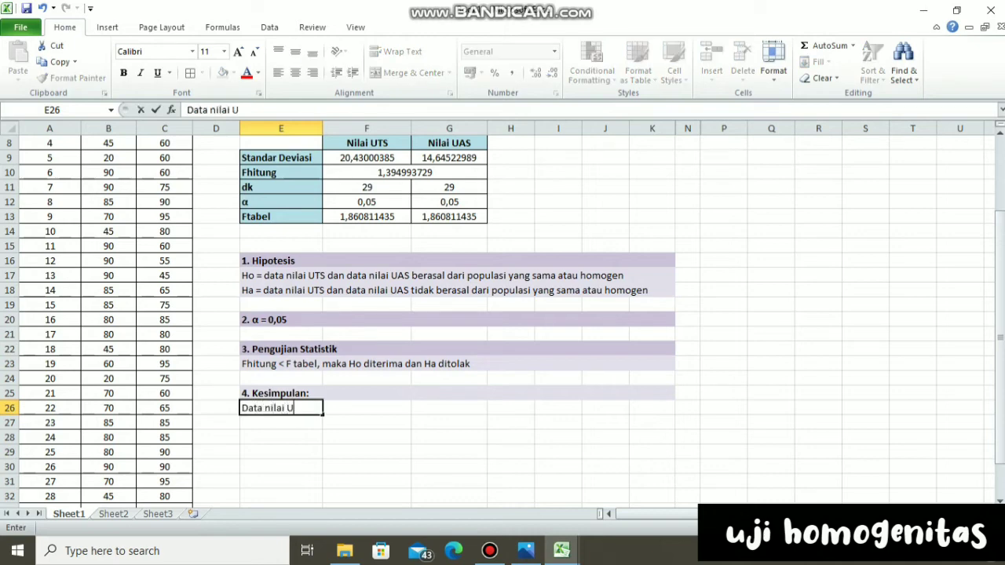
type("TS dan data nilai")
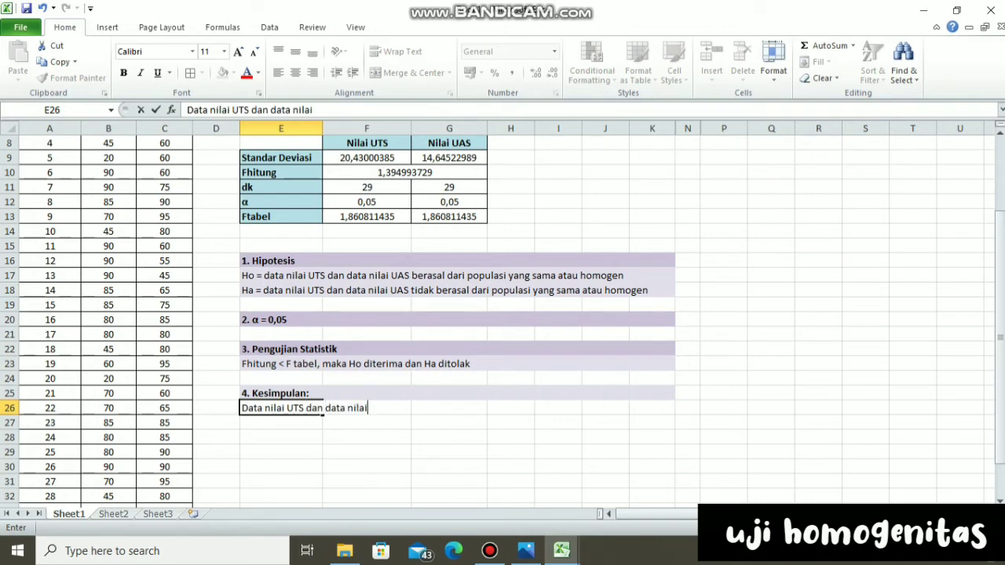
type(" UAS berasa")
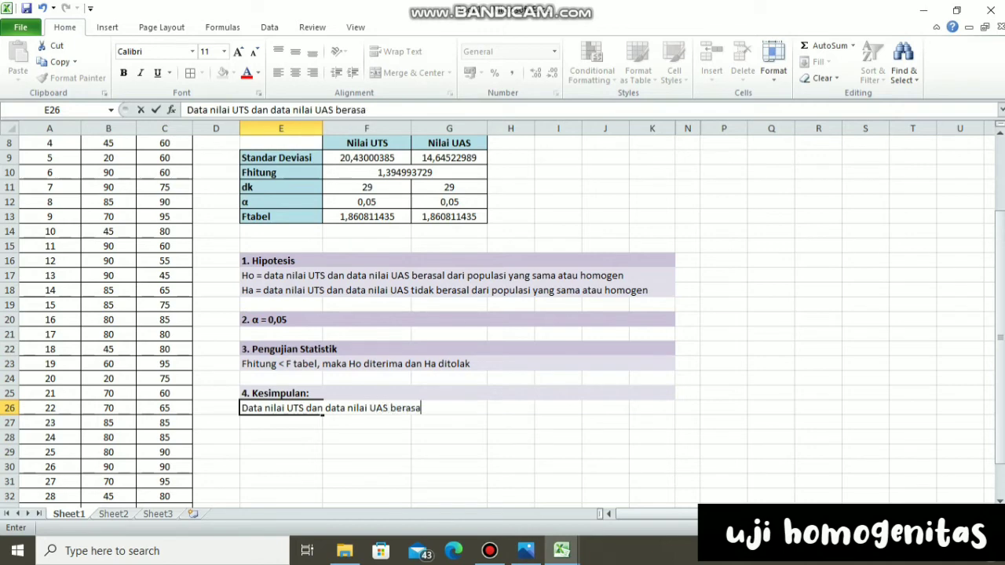
type("l dari pop")
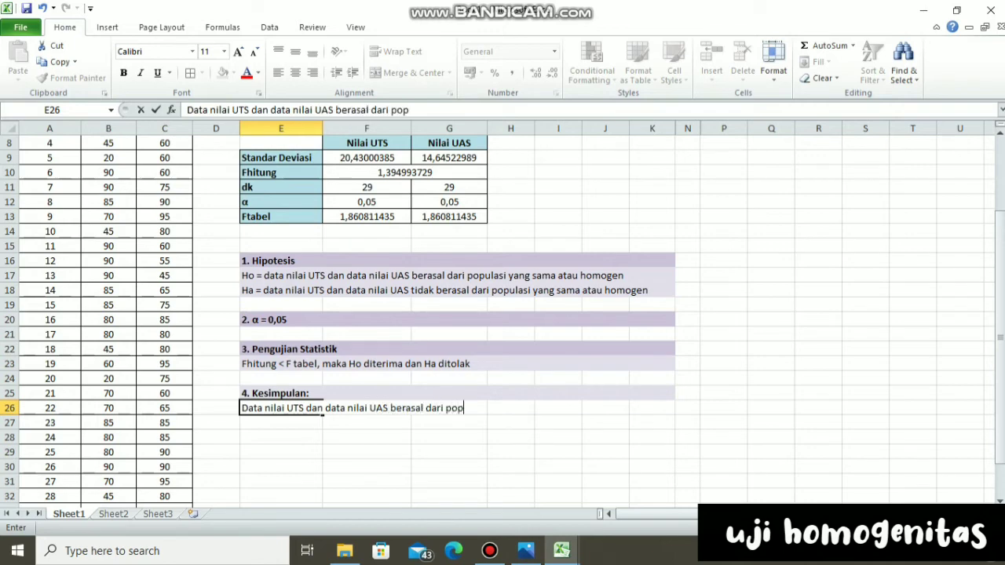
type("ulasi yang ")
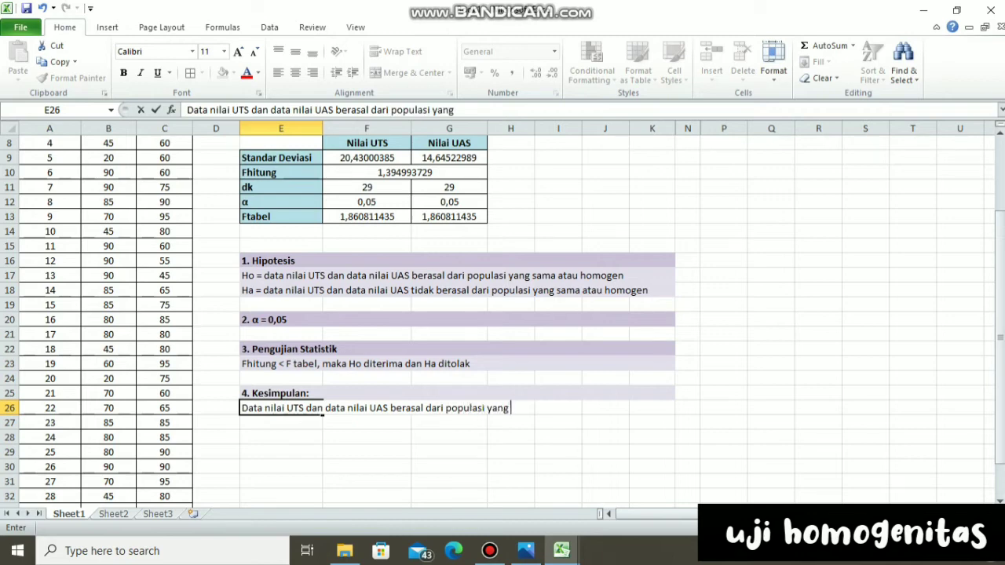
type("sama")
left_click(366, 437)
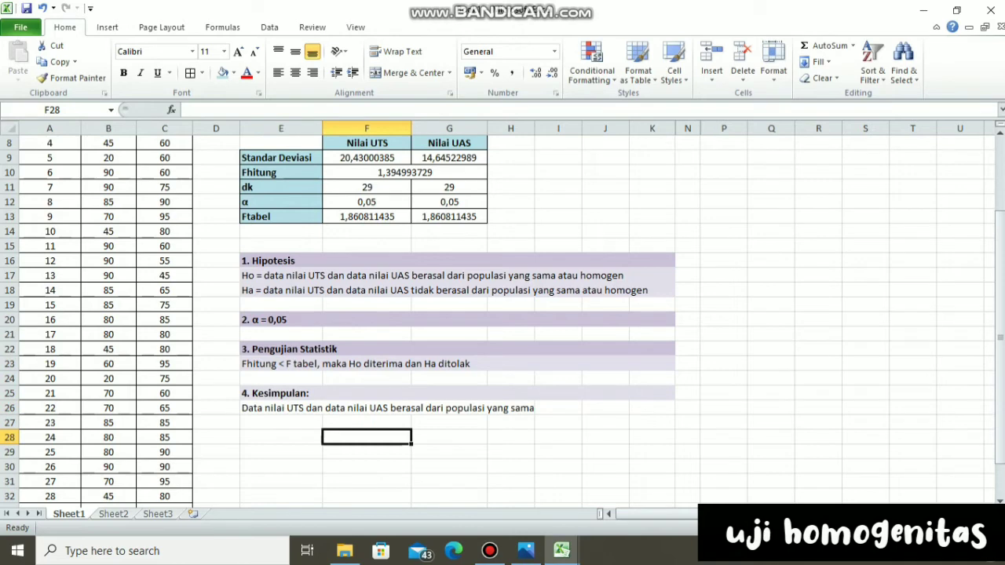
- Fill the Kesimpulan heading and conclusion cells E25:K26 with yellow
left_click_drag(280, 393, 652, 408)
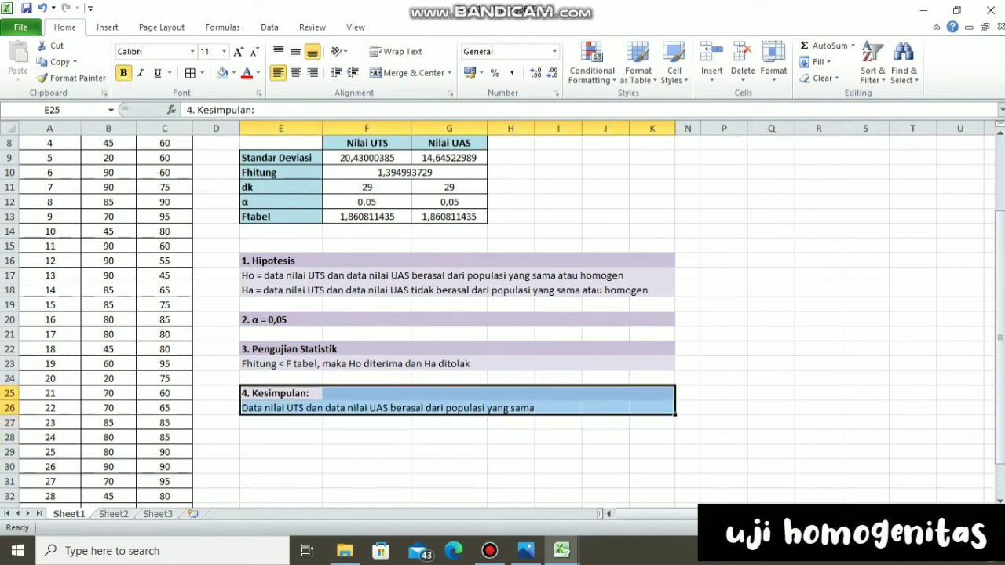
left_click(233, 72)
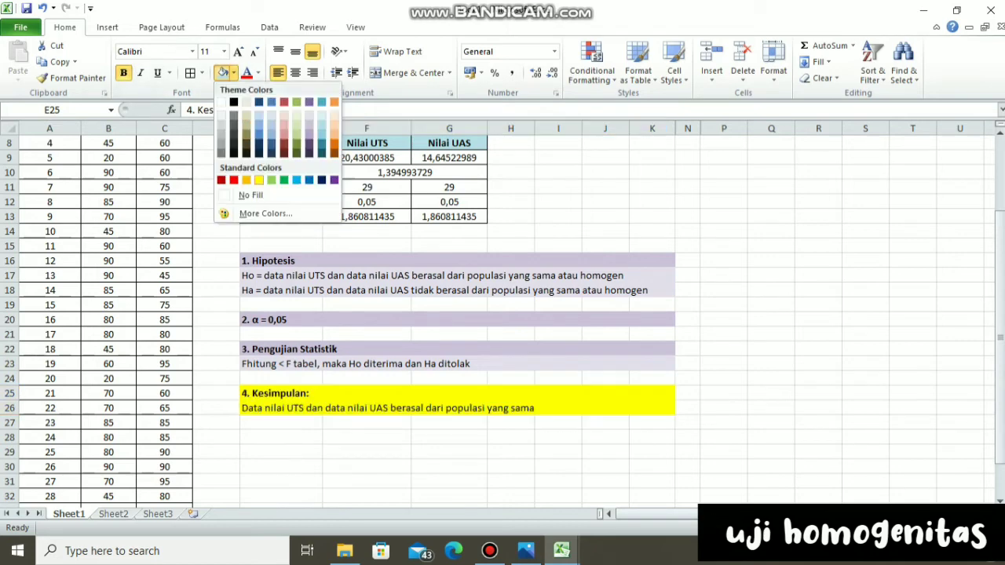
left_click(258, 180)
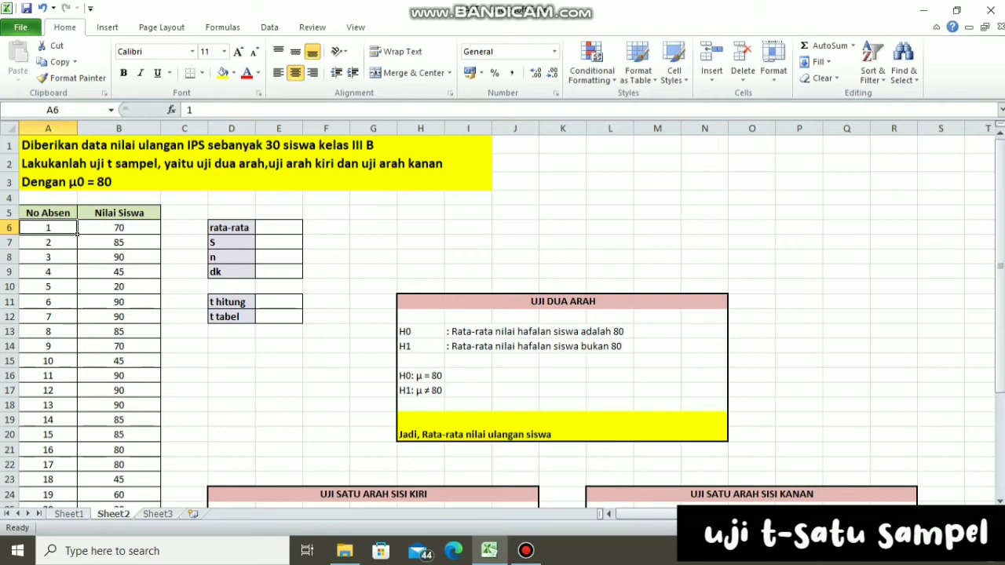
- Compute the rata-rata of the Nilai Siswa scores in E6 with =AVERAGE(B6:B35)
mouse_move(999, 228)
left_mouse_down()
mouse_move(1000, 333)
mouse_move(1000, 236)
left_mouse_up()
left_click(301, 232)
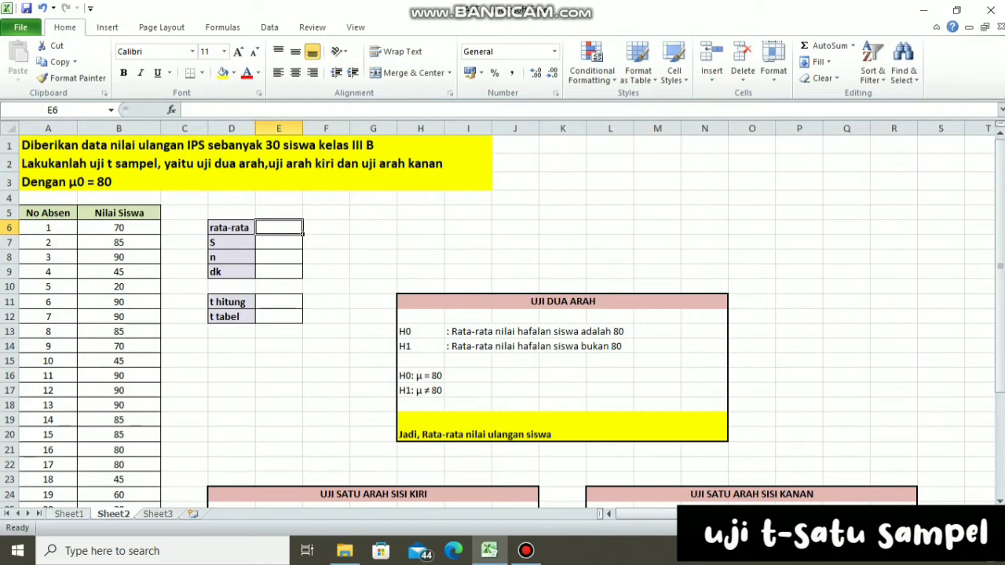
type("=avera")
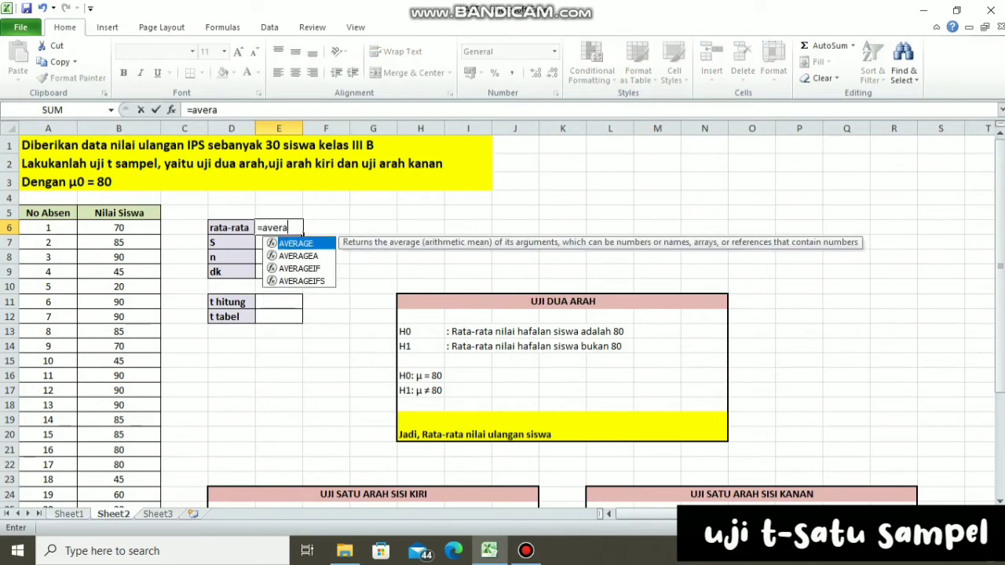
key("Tab")
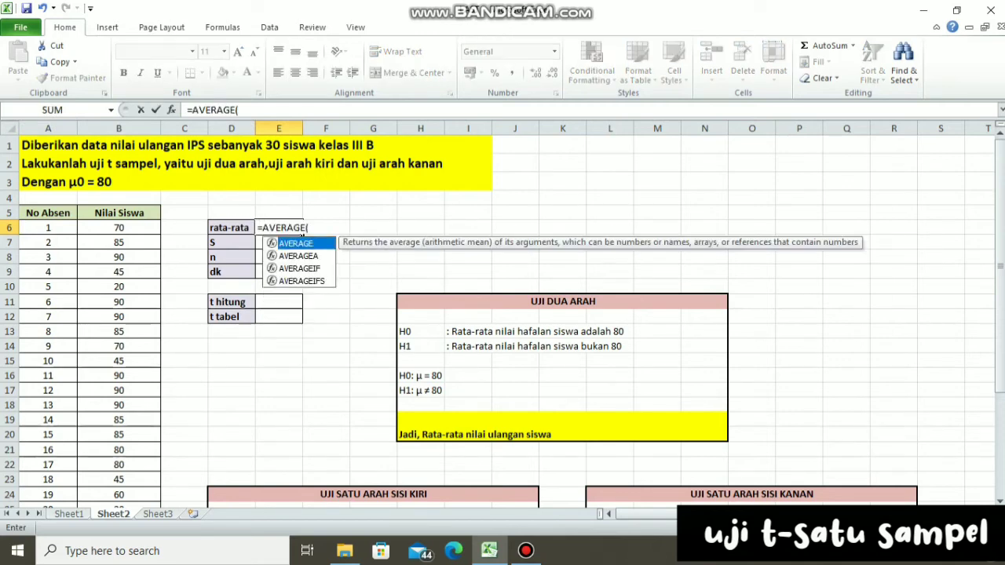
left_click_drag(146, 228, 161, 502)
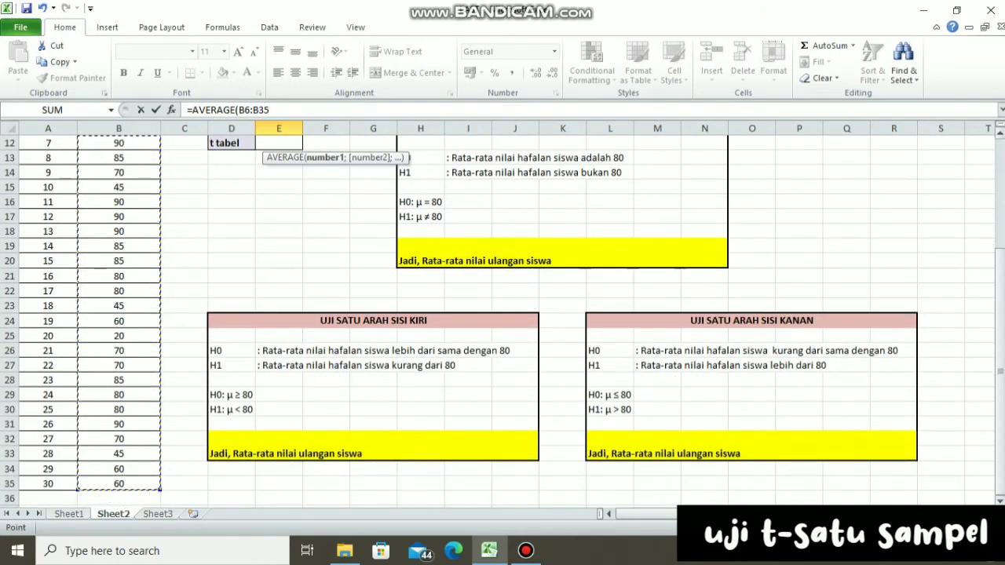
left_click_drag(1000, 269, 1000, 266)
type(")")
key("Return")
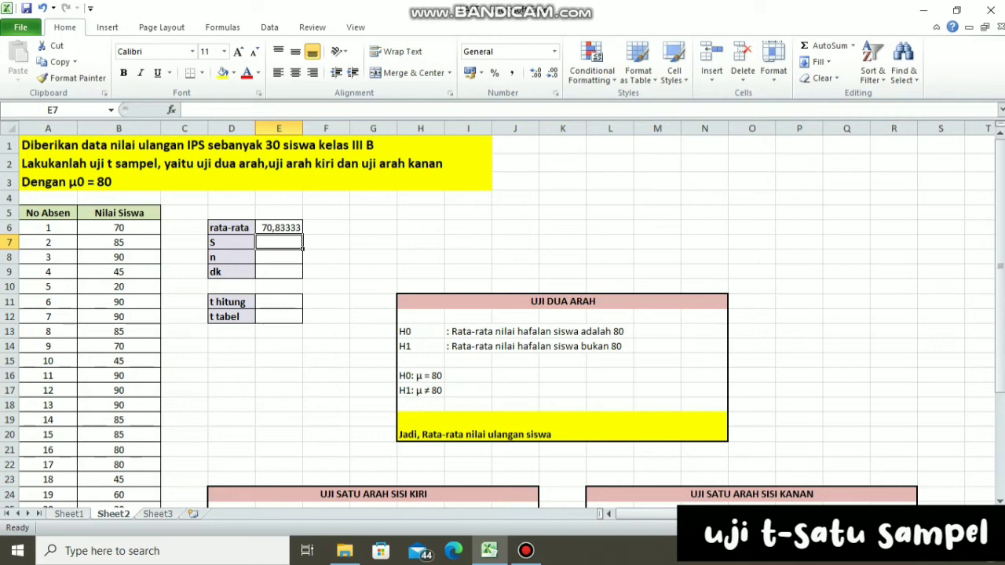
- Compute the standard deviation S of the Nilai Siswa scores in E7 with =STDEV(B6:B35)
type("=std")
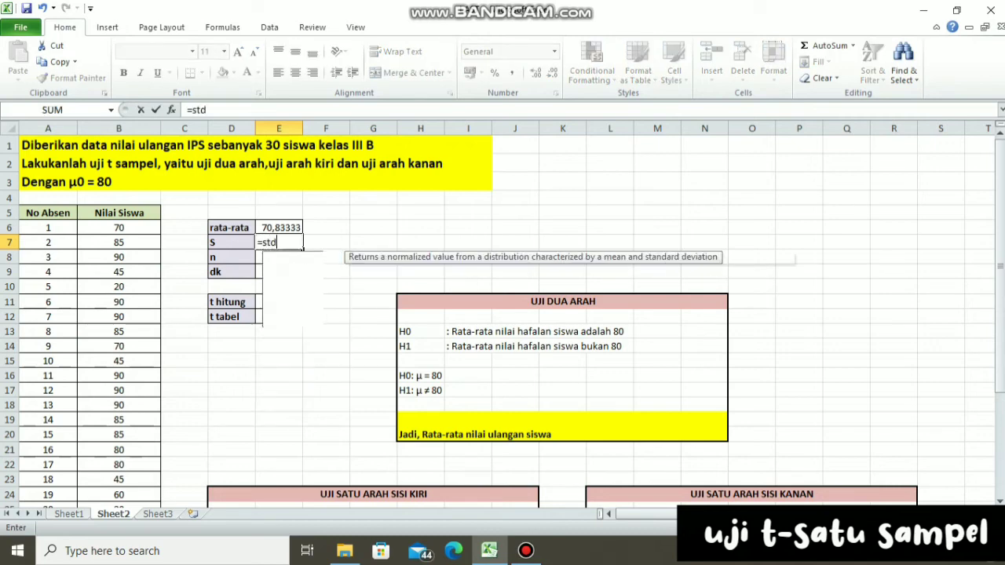
type("ev")
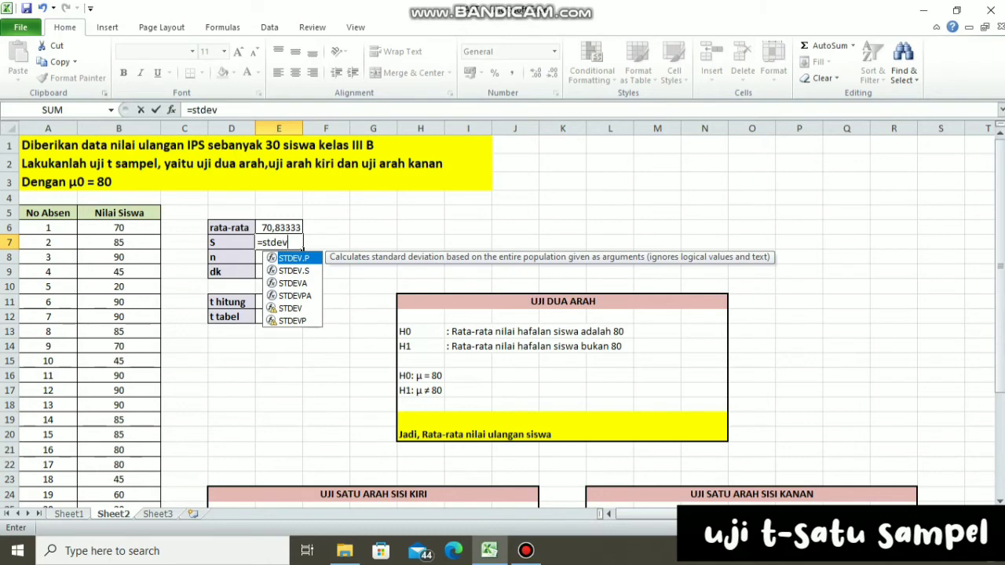
key("Down")
key("Down")
key("Down")
key("Down")
key("Tab")
type("B6")
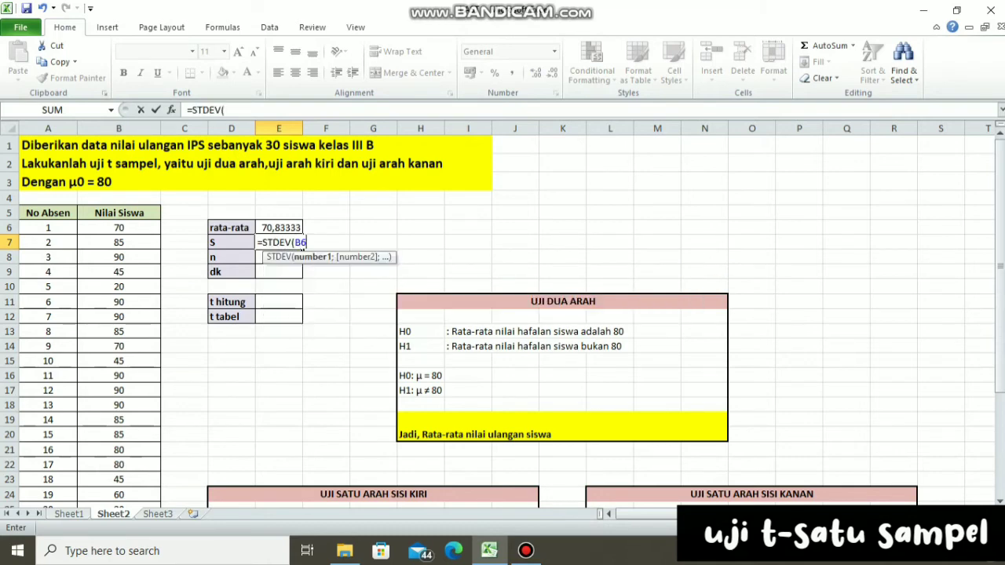
left_click_drag(119, 227, 159, 484)
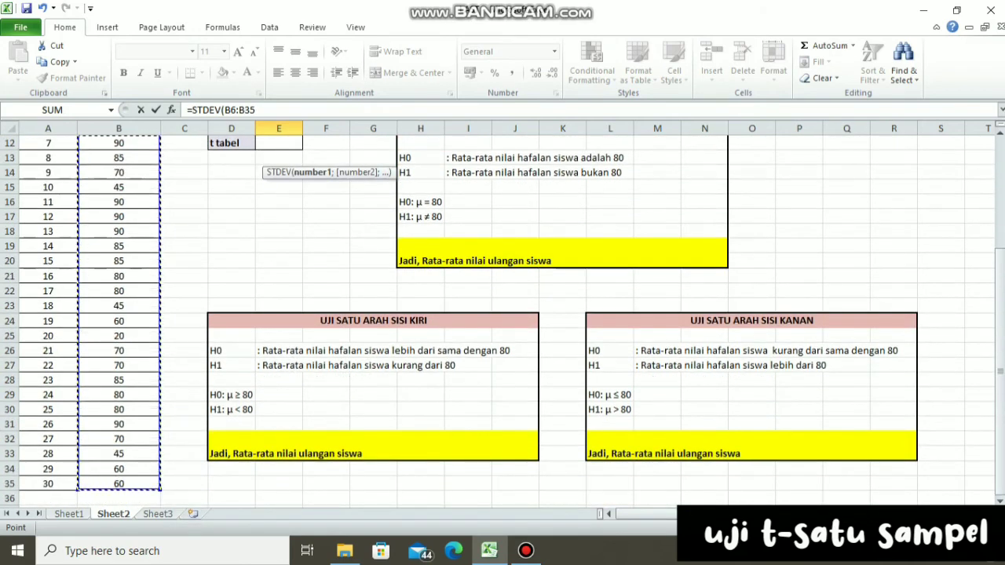
type(")")
key("Return")
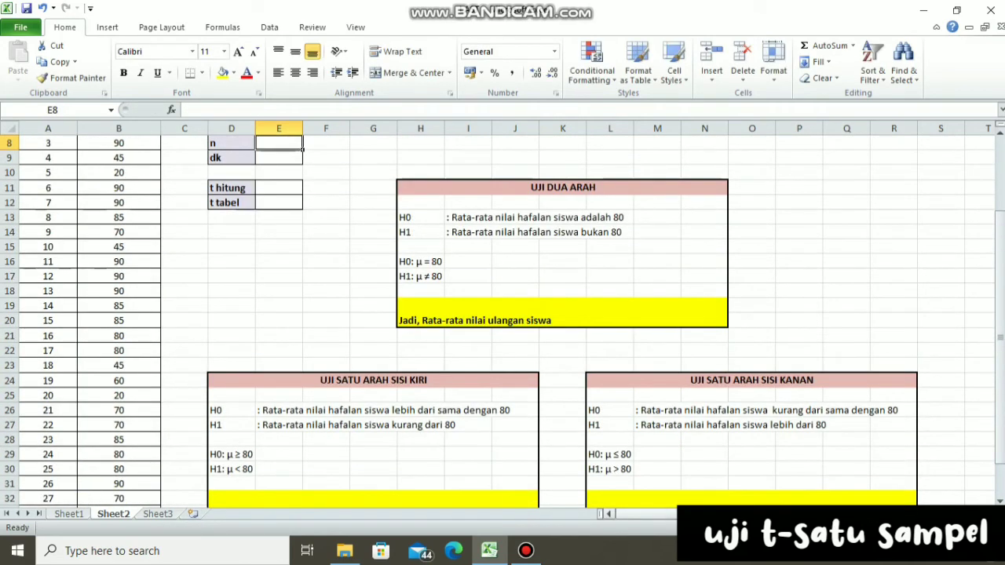
- Enter 30 as the sample size n in E8
scroll(503, 314, "up", 3)
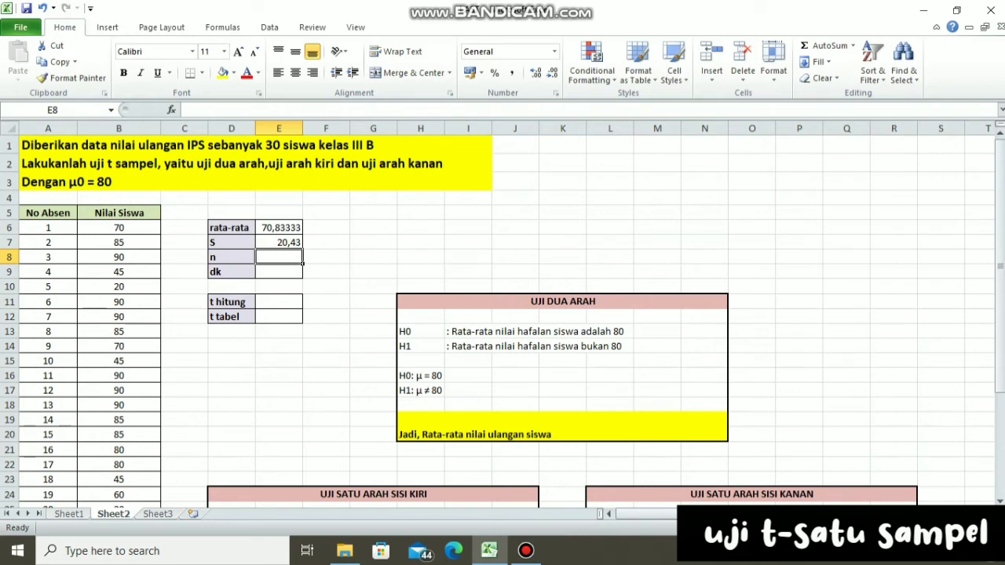
type("30")
left_click(76, 278)
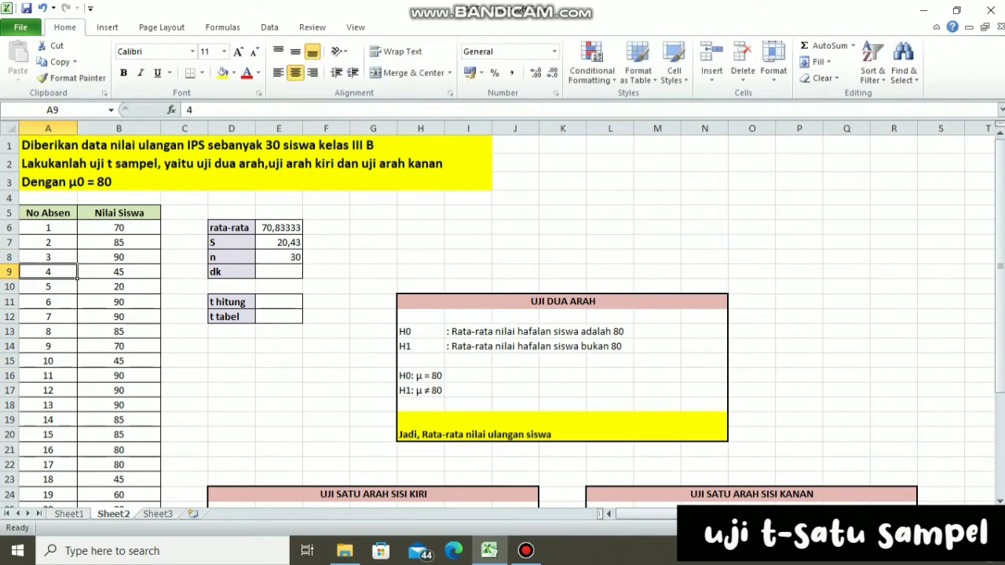
- Compute dk in E9 with =E8-1 and center the values in E6:E9
left_click(254, 276)
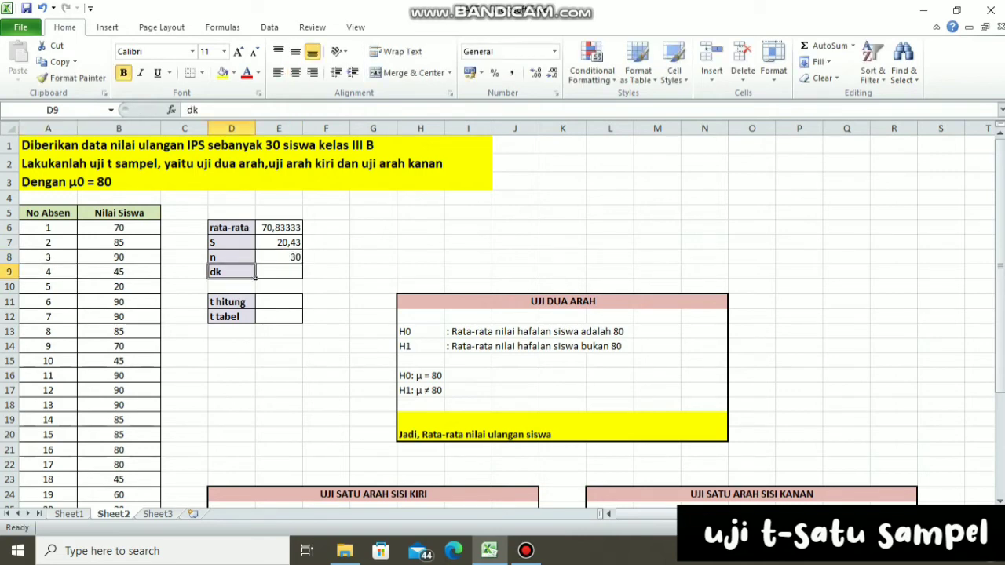
left_click(279, 272)
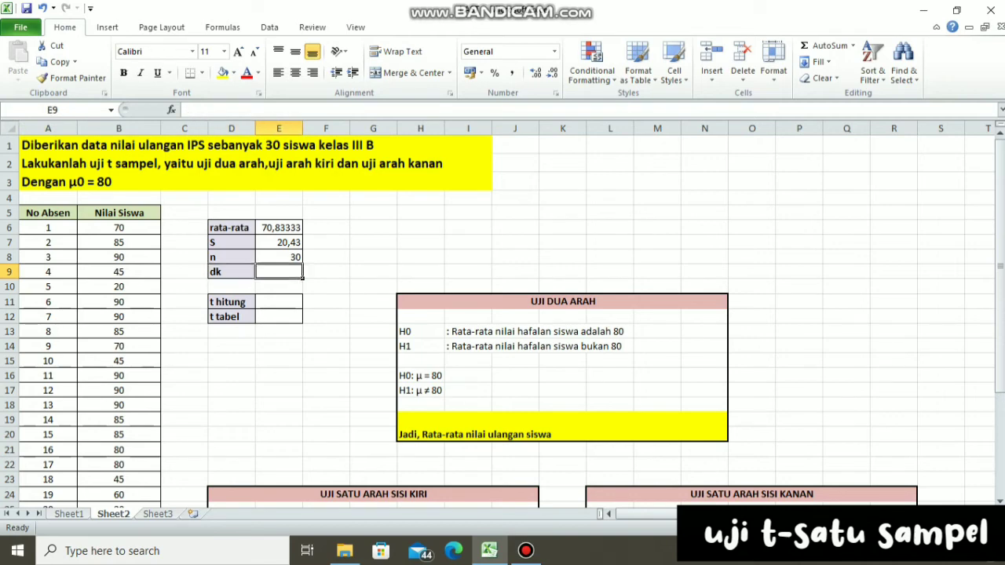
type("=n")
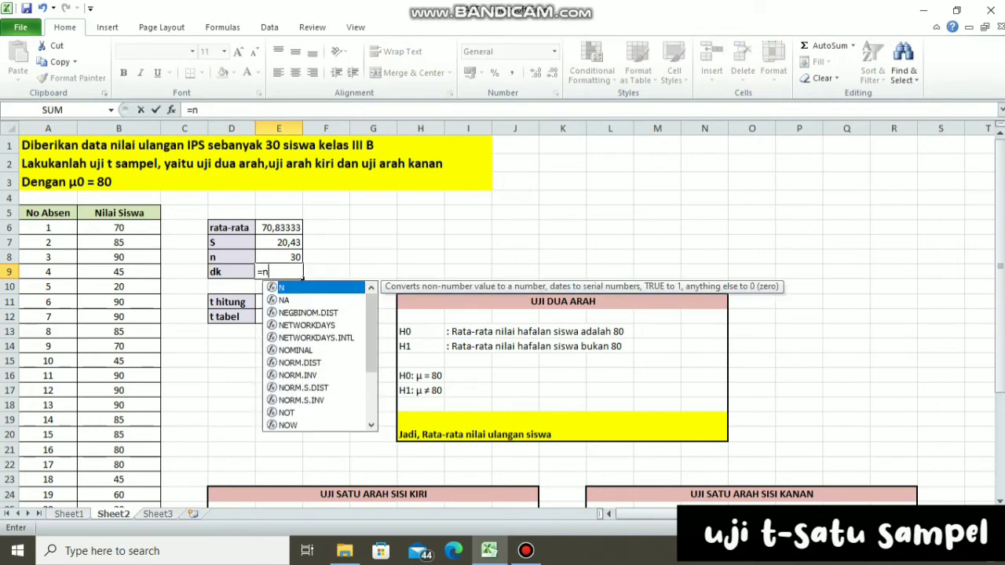
key("BackSpace")
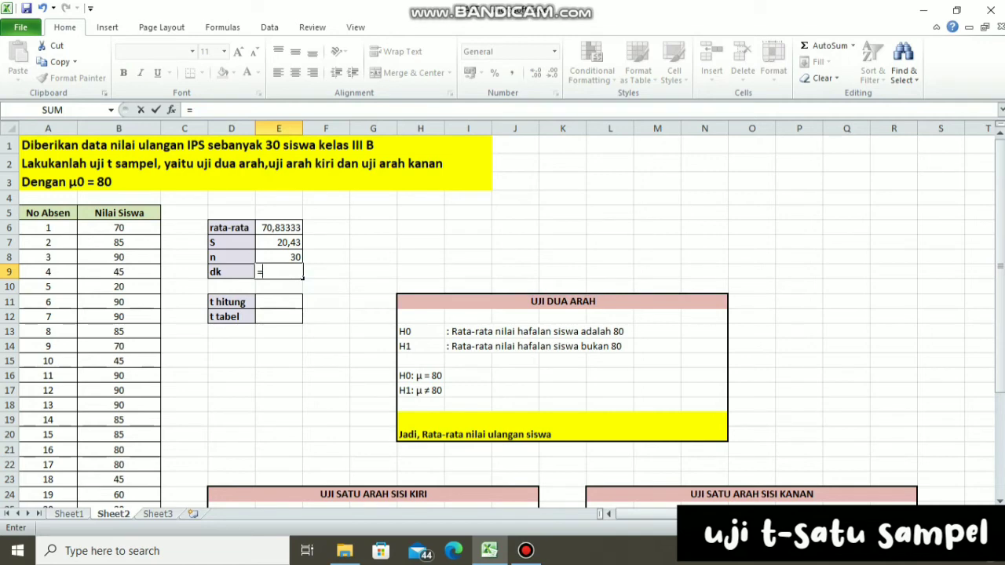
type("E8-1")
key("Return")
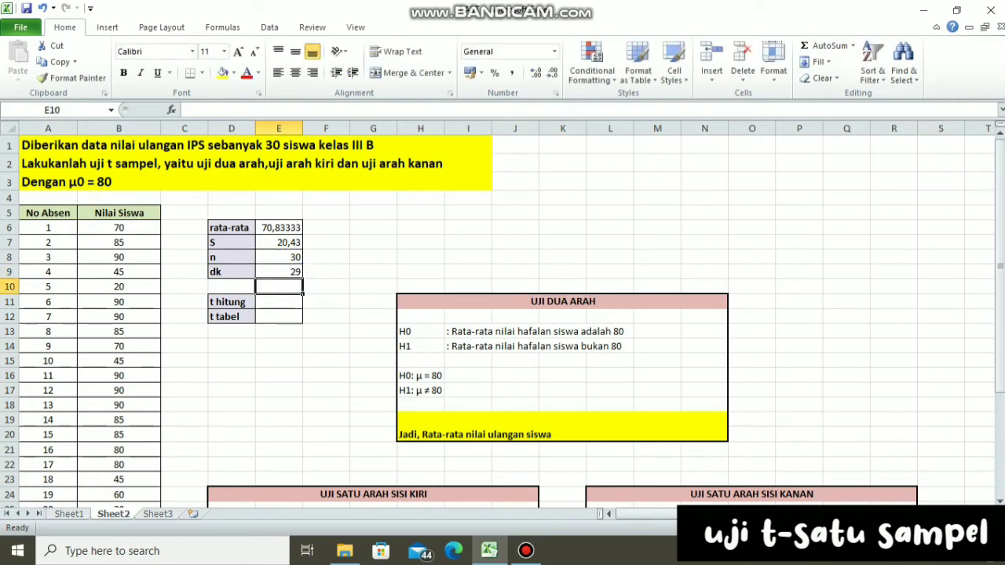
left_click_drag(279, 227, 279, 272)
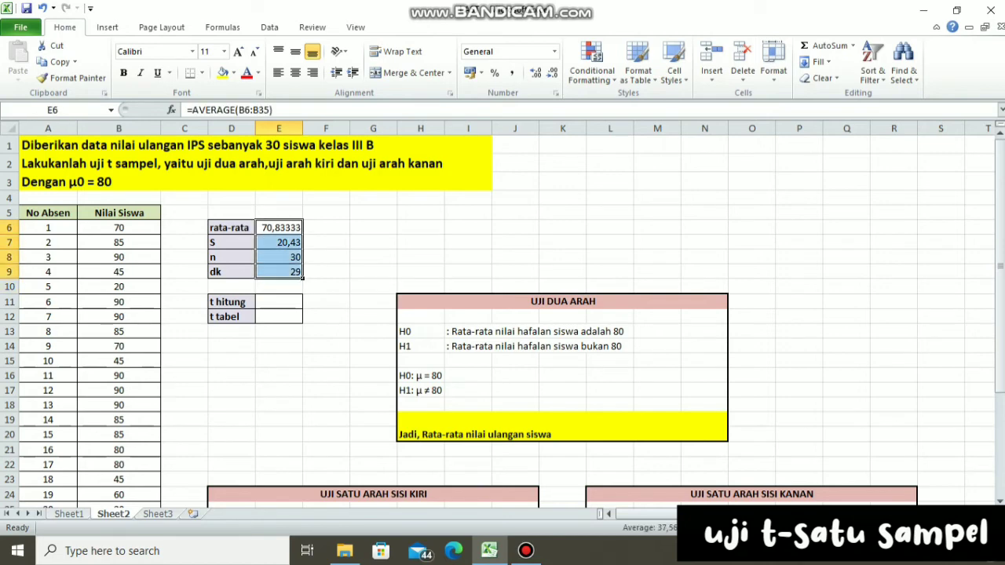
left_click(295, 72)
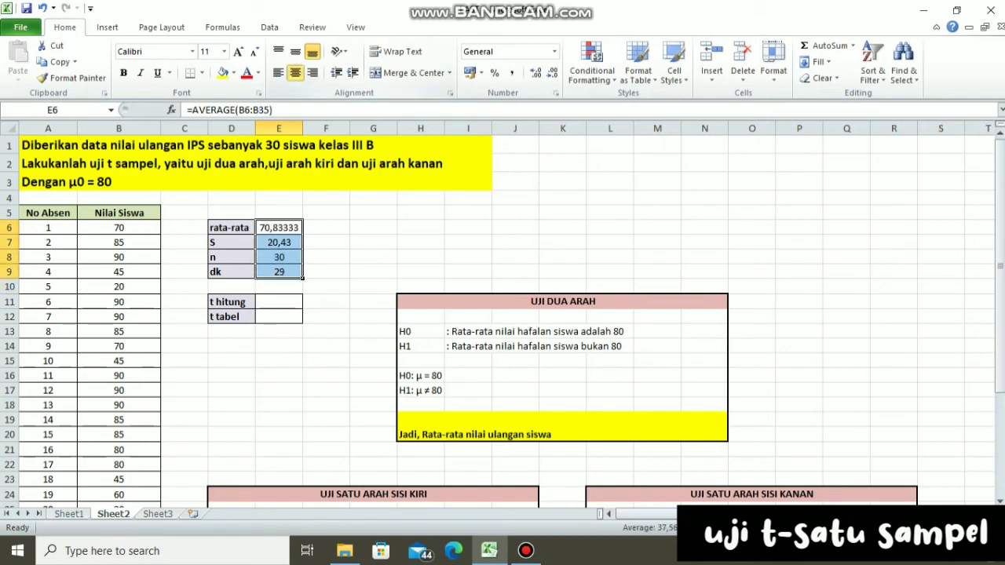
- Compute t hitung in E11 with the formula =(E6-80)/(E7/(E8)^0,5)
left_click(278, 301)
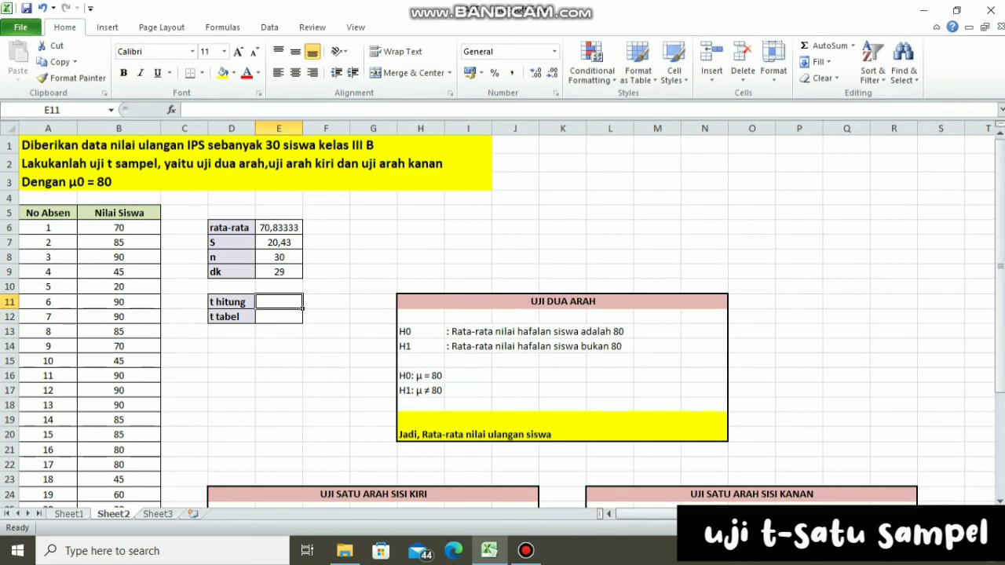
type("=")
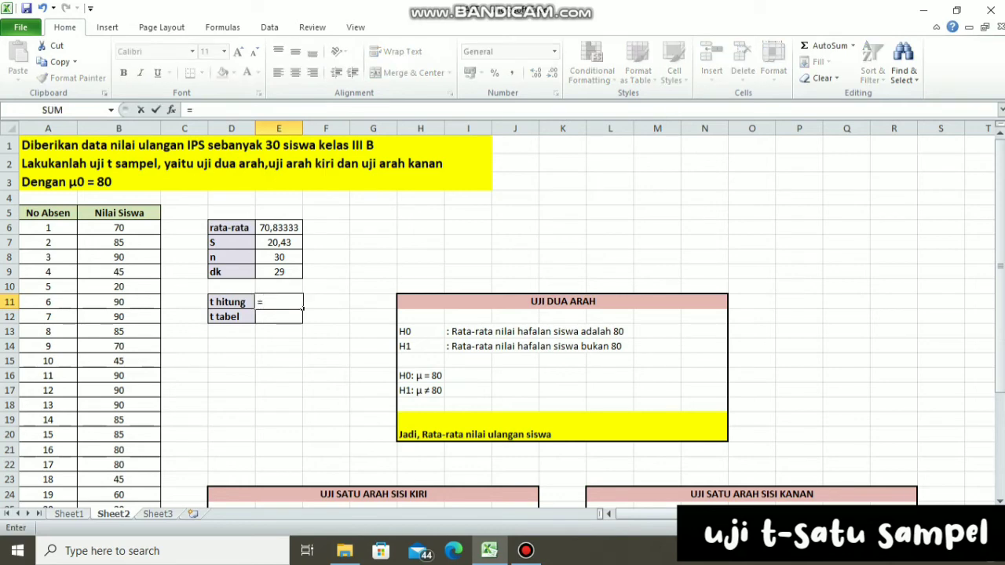
type("(E6-80")
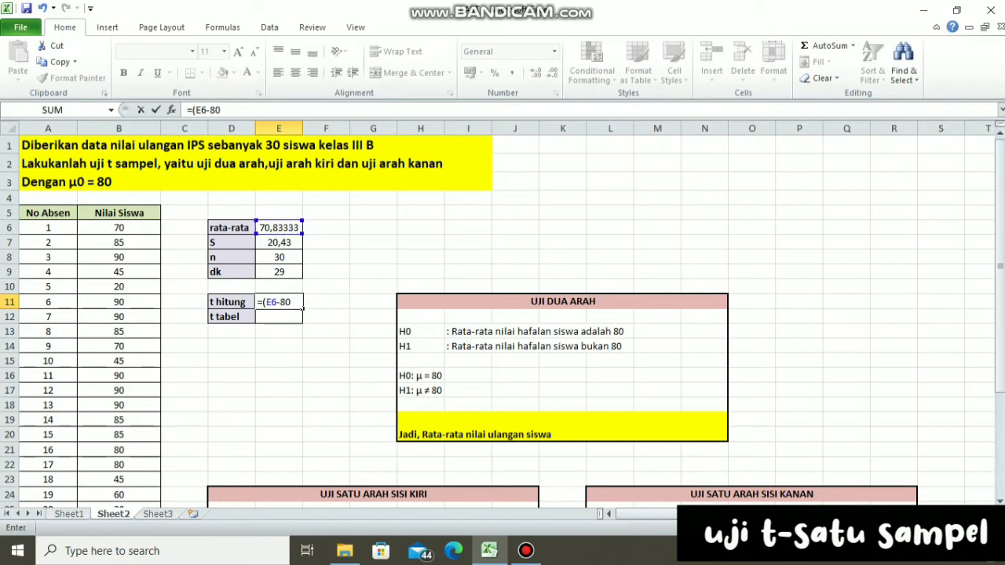
type(")/(")
left_click(279, 243)
type("/")
type("(E8)")
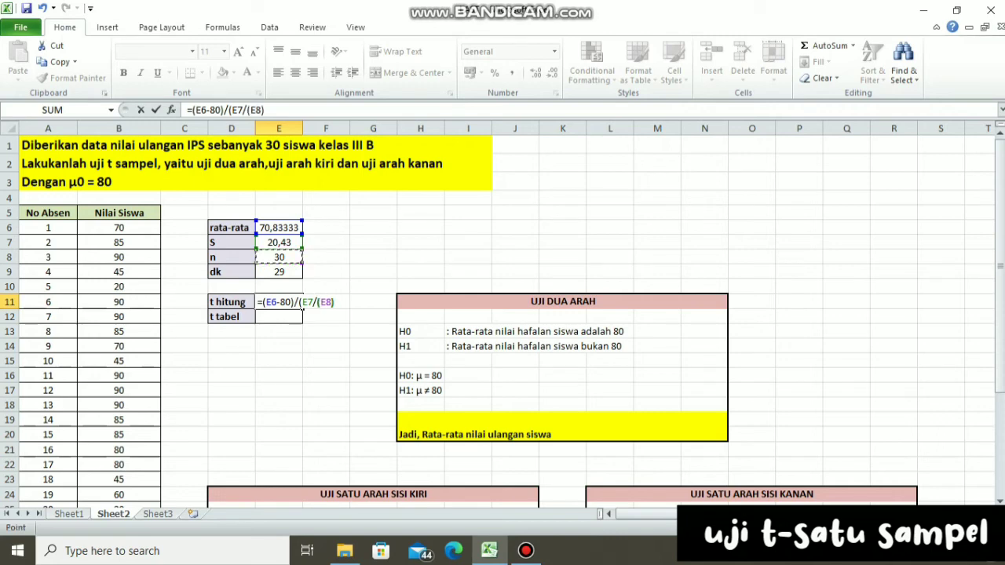
type("^0,5)")
key("Return")
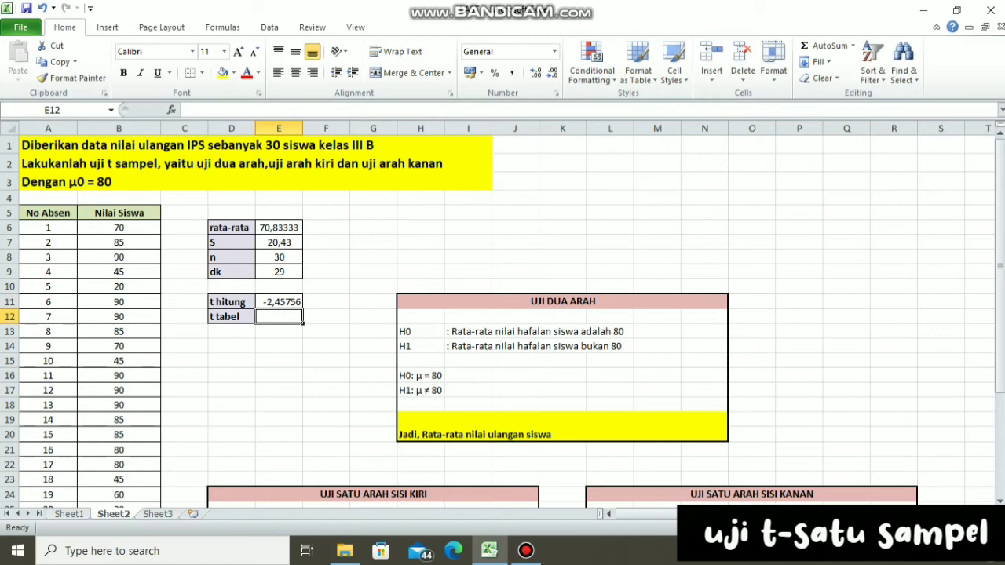
- Compute t tabel in E12 with the formula =TINV(0,05;E9)
type("=")
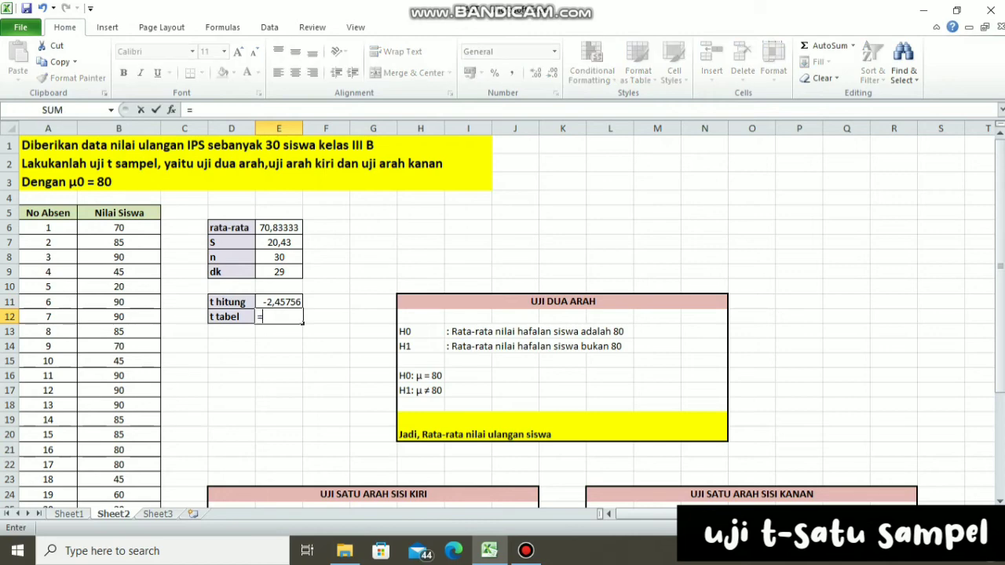
type("tinv")
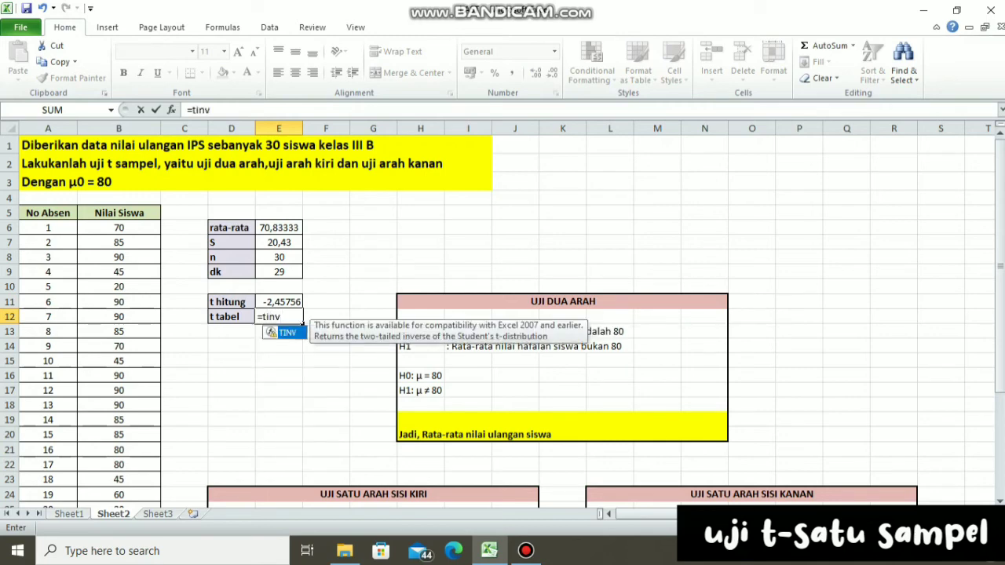
key("Tab")
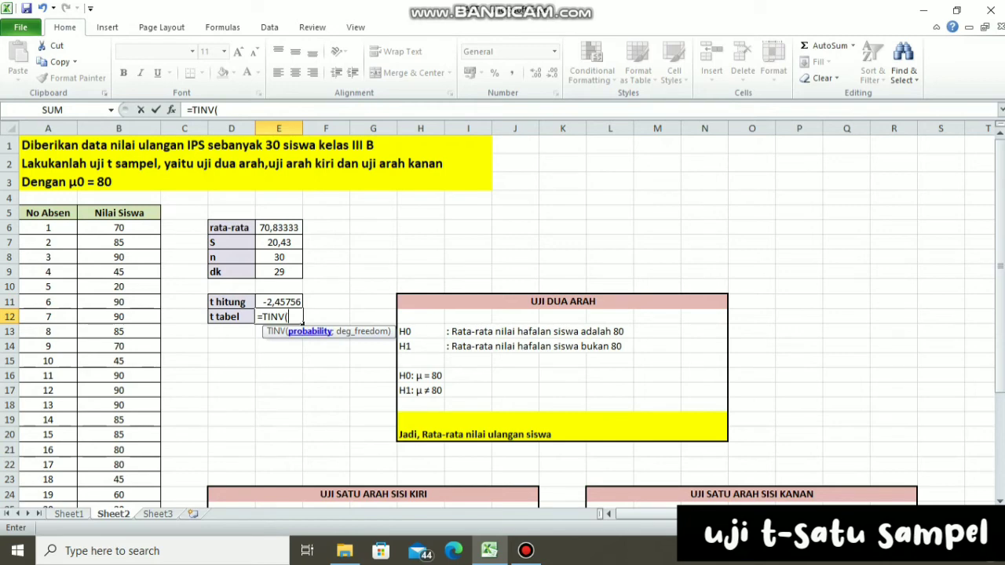
type("0,05")
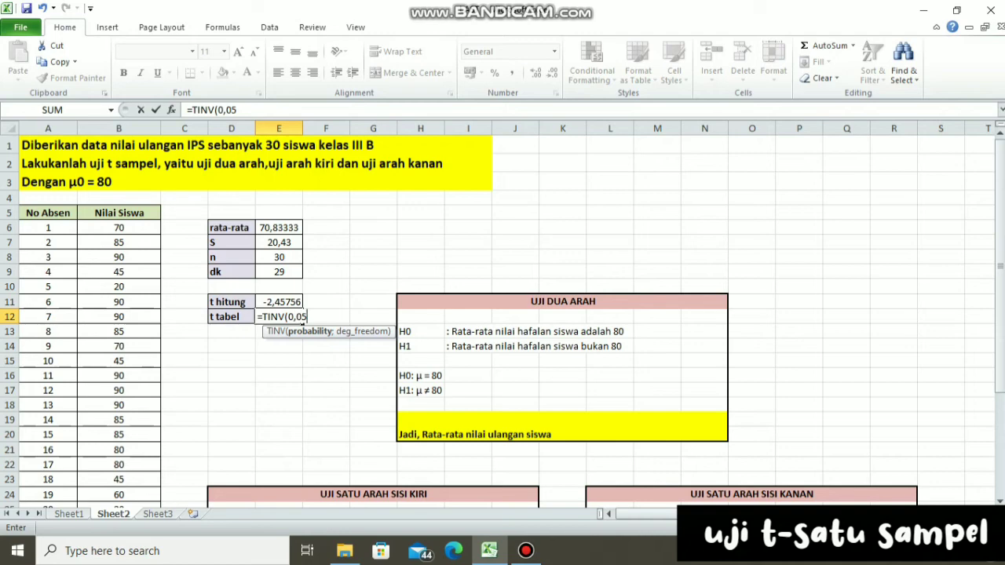
type(";")
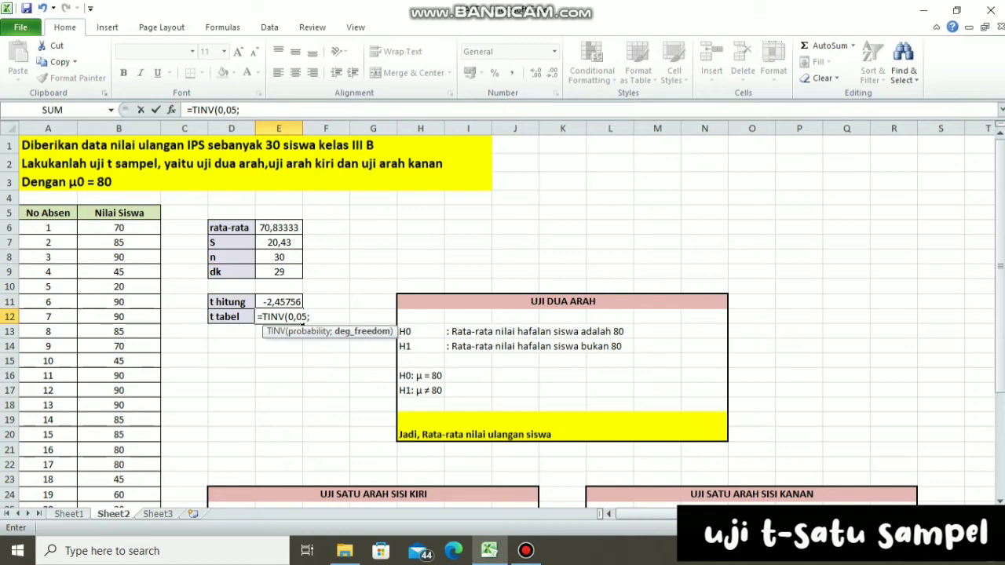
left_click(278, 271)
type(")")
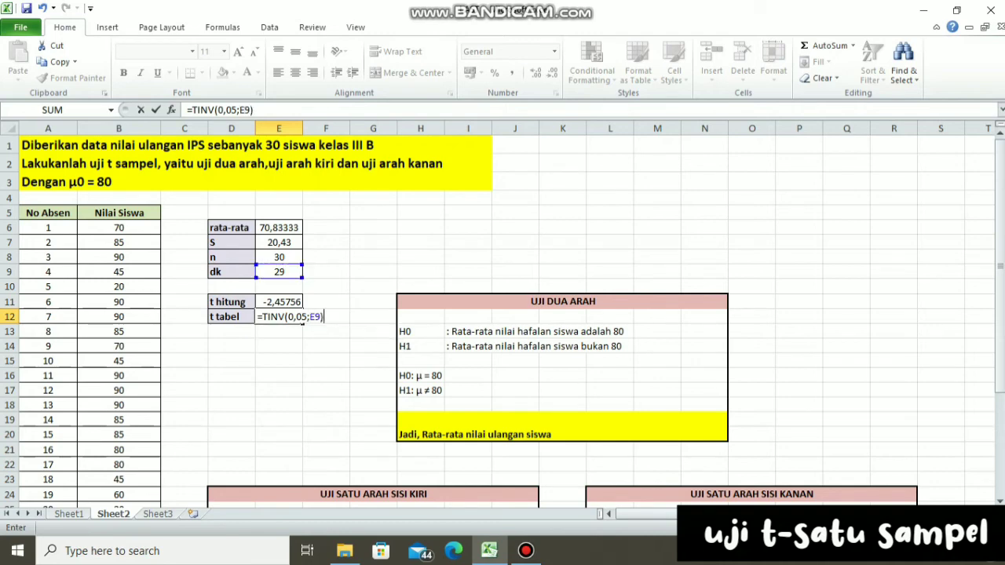
key("Return")
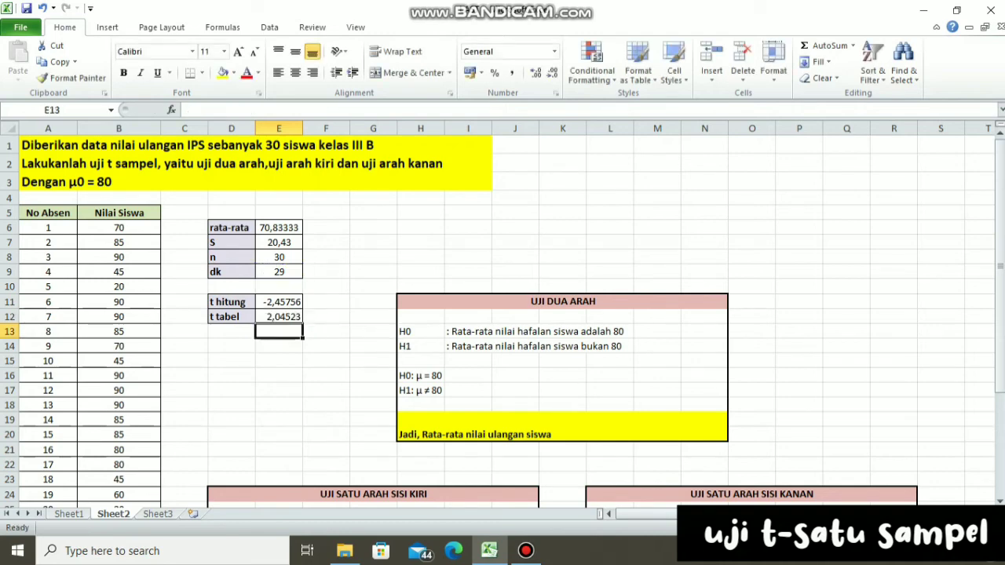
- Center the t hitung and t tabel values in E11:E12
left_click_drag(279, 301, 279, 316)
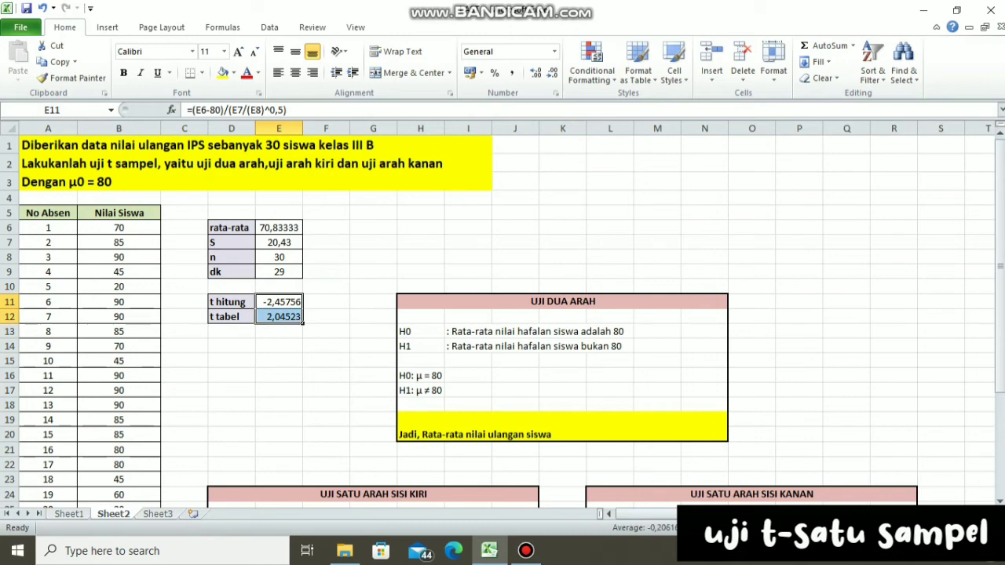
left_click(295, 72)
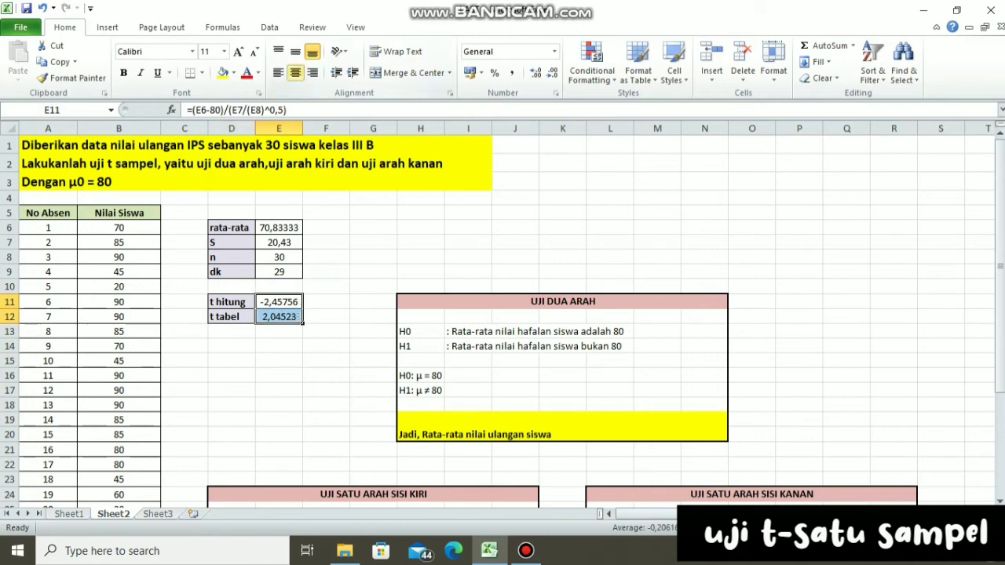
left_click(751, 390)
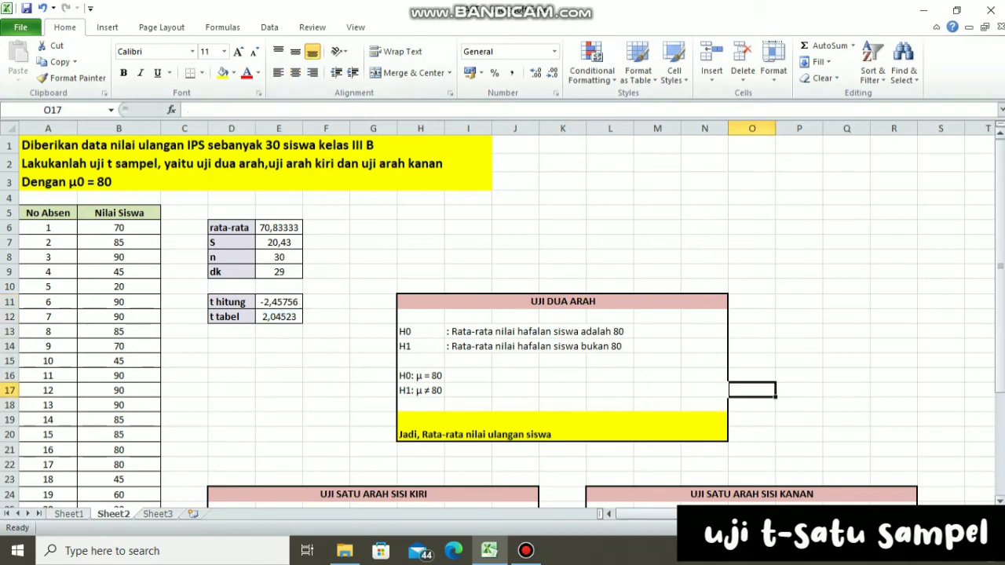
- Begin the UJI DUA ARAH conclusion in H19 with "Karena t hitung = -2,46 ≤", inserting the less-than-or-equal sign as a symbol
left_click_drag(1000, 267, 1000, 297)
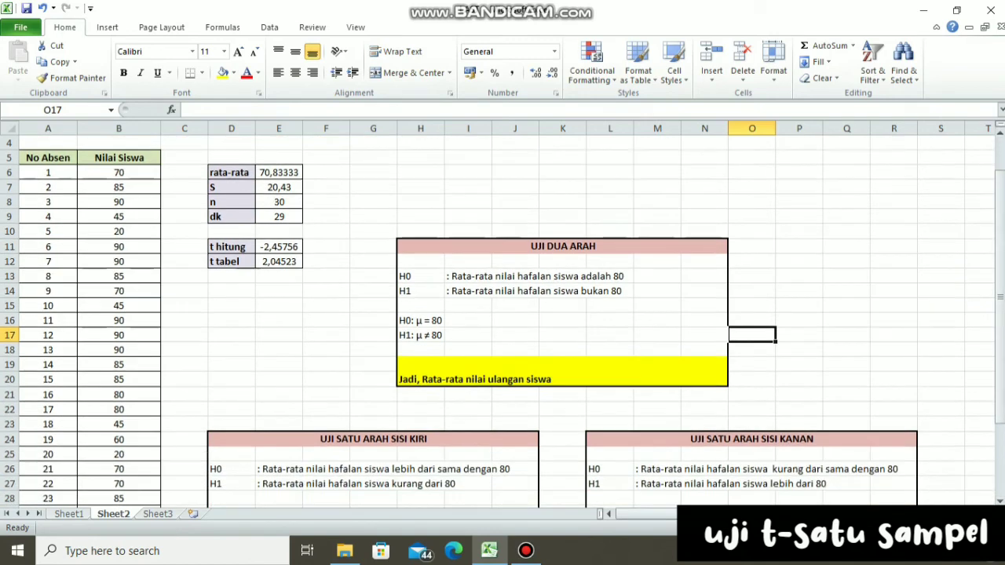
left_click(421, 364)
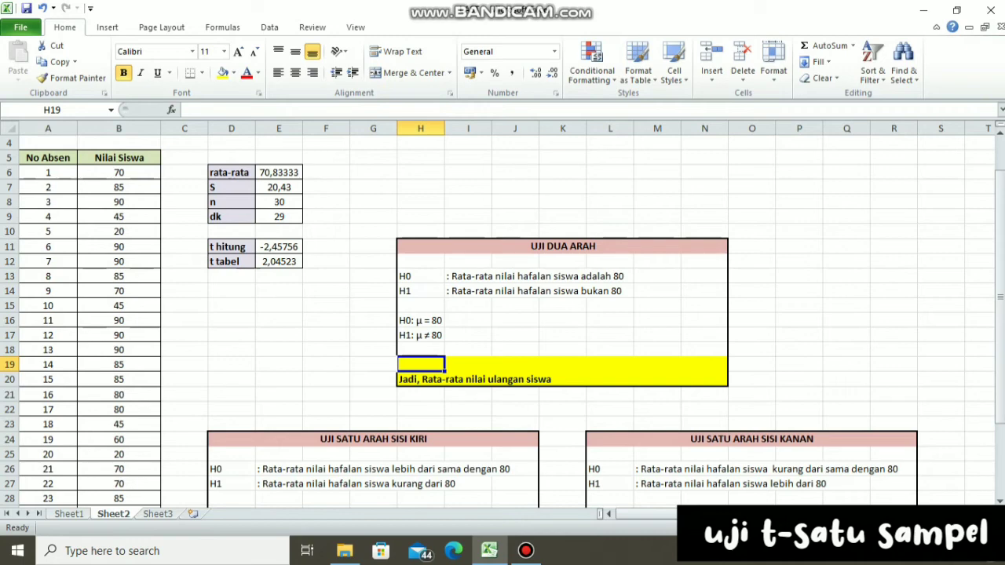
type("Karena t")
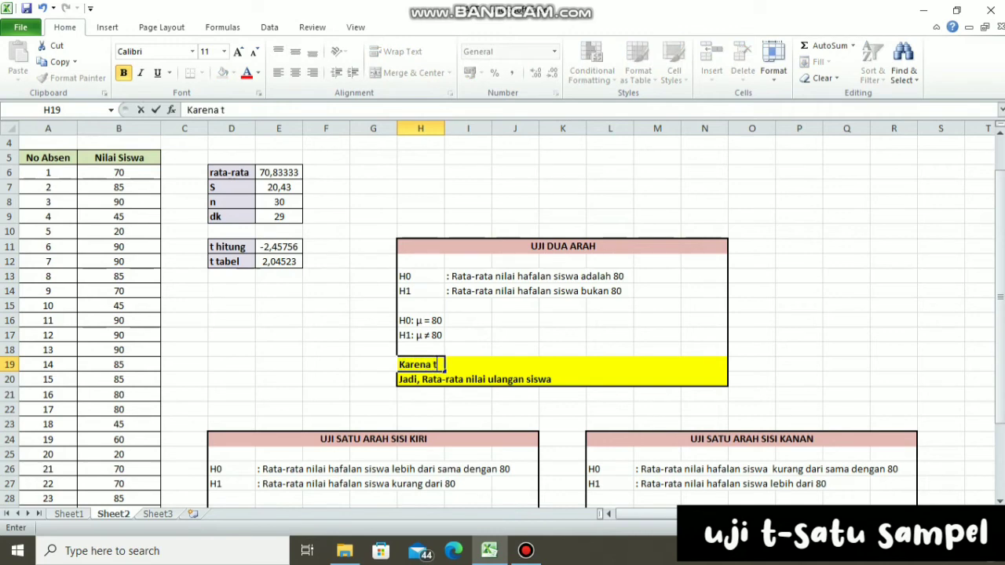
type(" hitung")
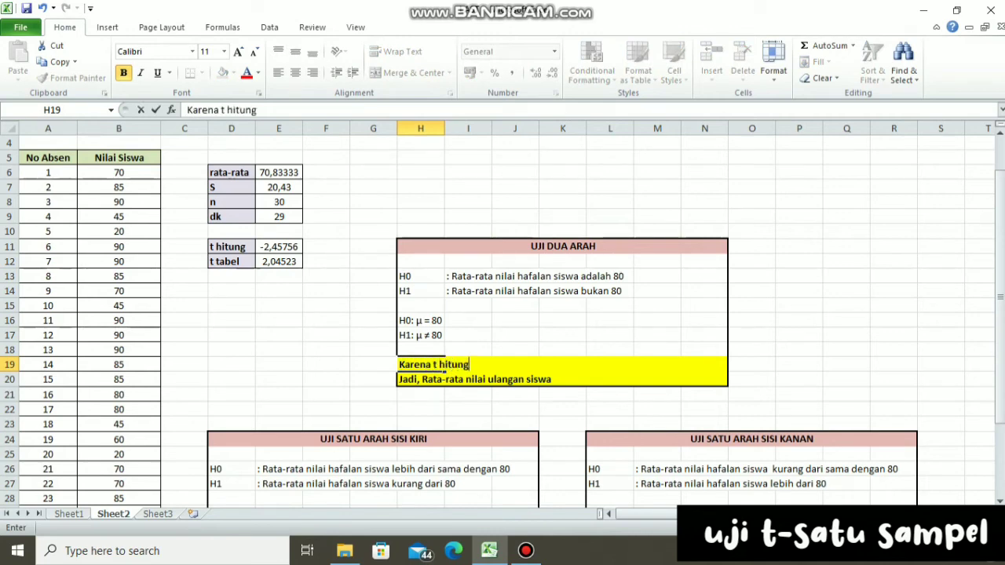
type(" = -2,46")
left_click(107, 27)
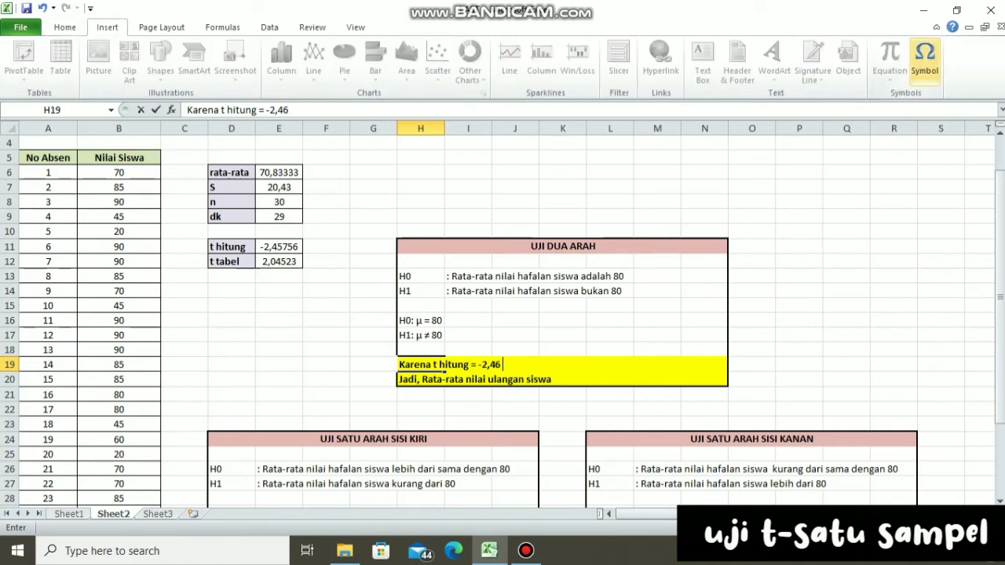
left_click(925, 59)
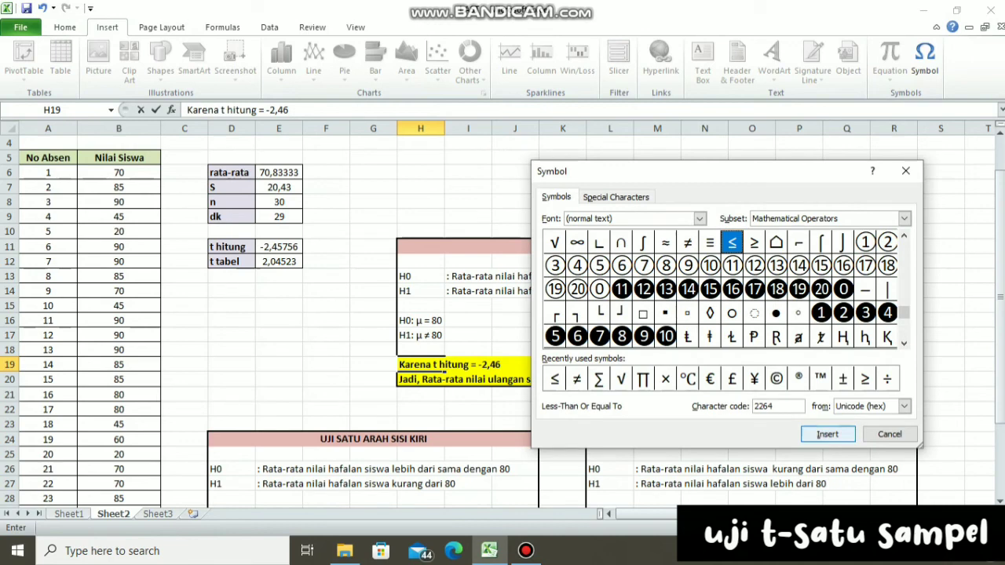
key("Return")
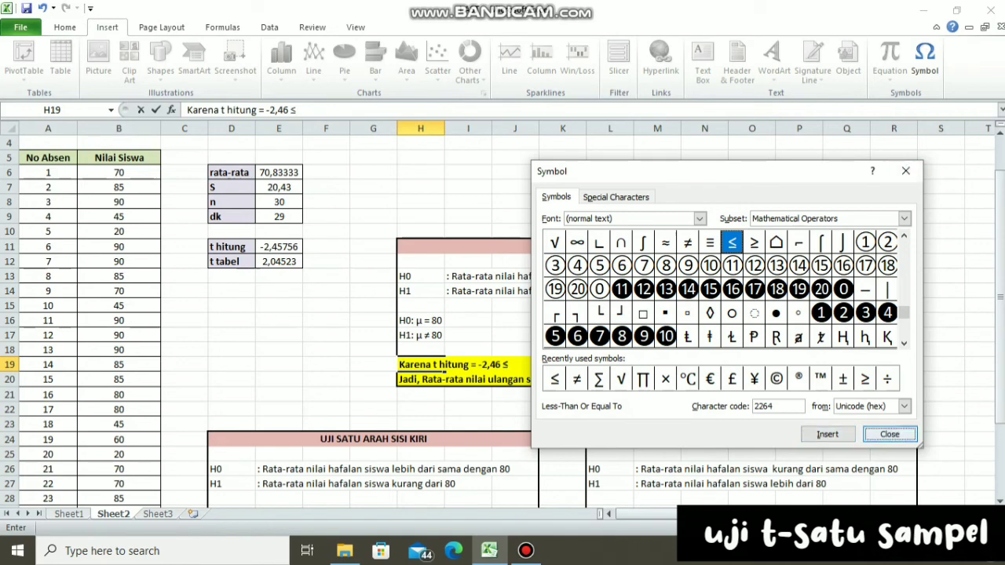
key("Escape")
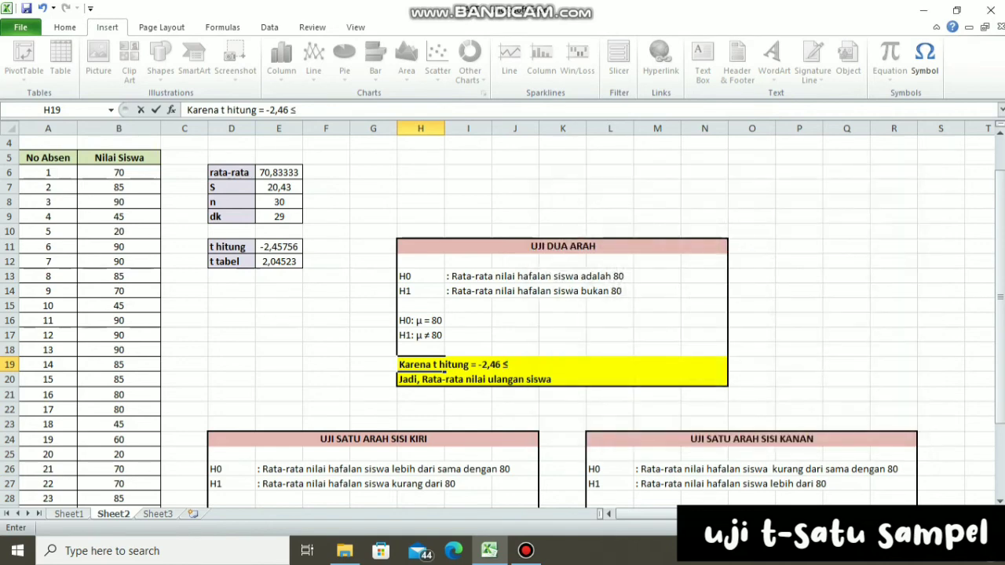
- Complete the H19 sentence with "t tabel = 2,04, maka H0 diterima dan Ha ditolak"
type("t tabel = 2,05")
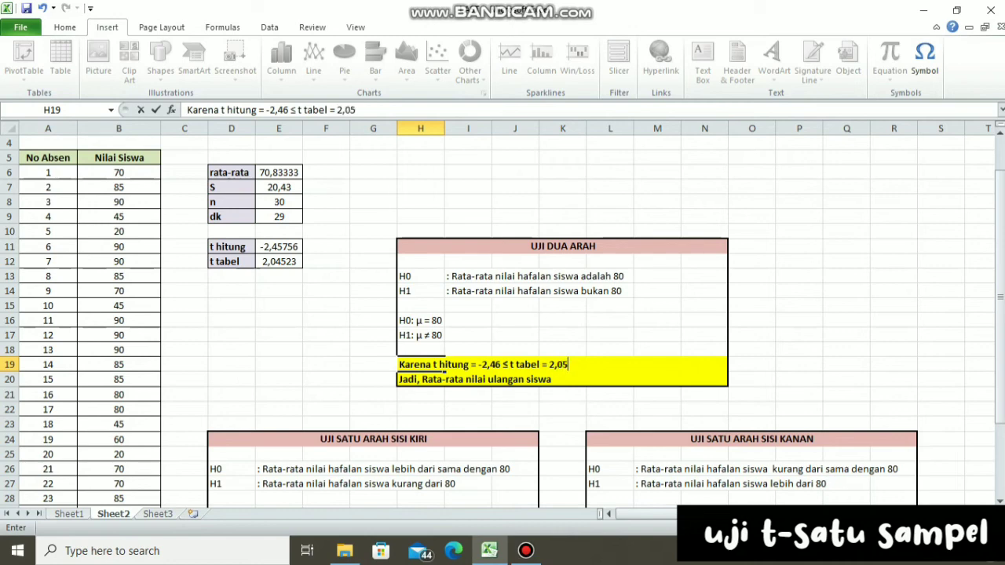
key("BackSpace")
type("4, maka H0 ")
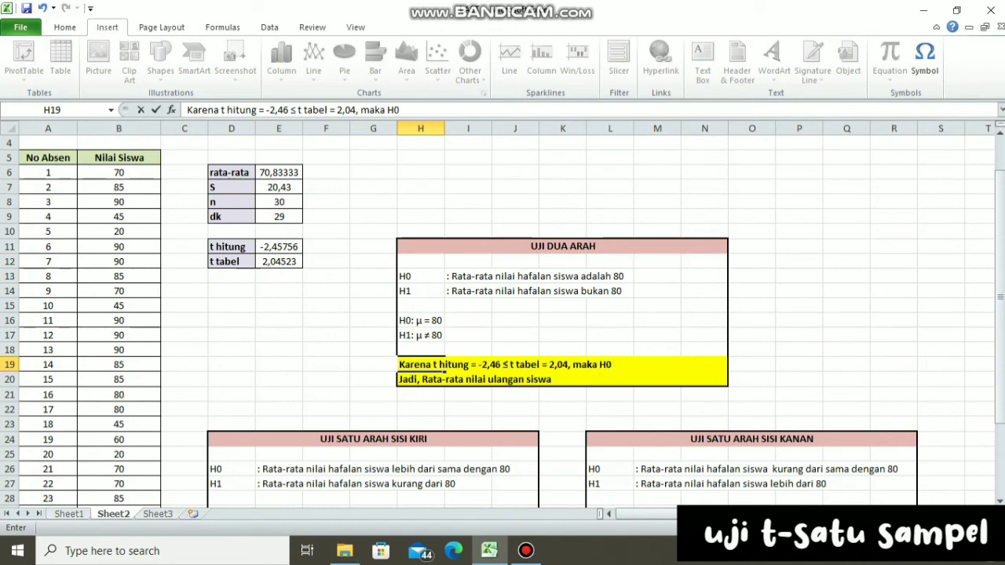
type("f")
key("BackSpace")
type("diterimad")
key("BackSpace")
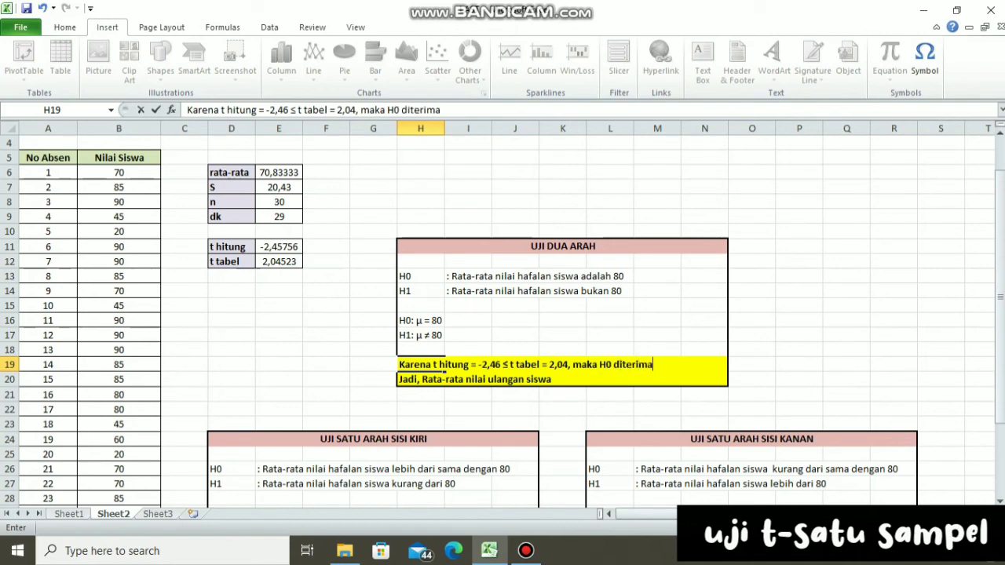
type("dan Ha ditolak")
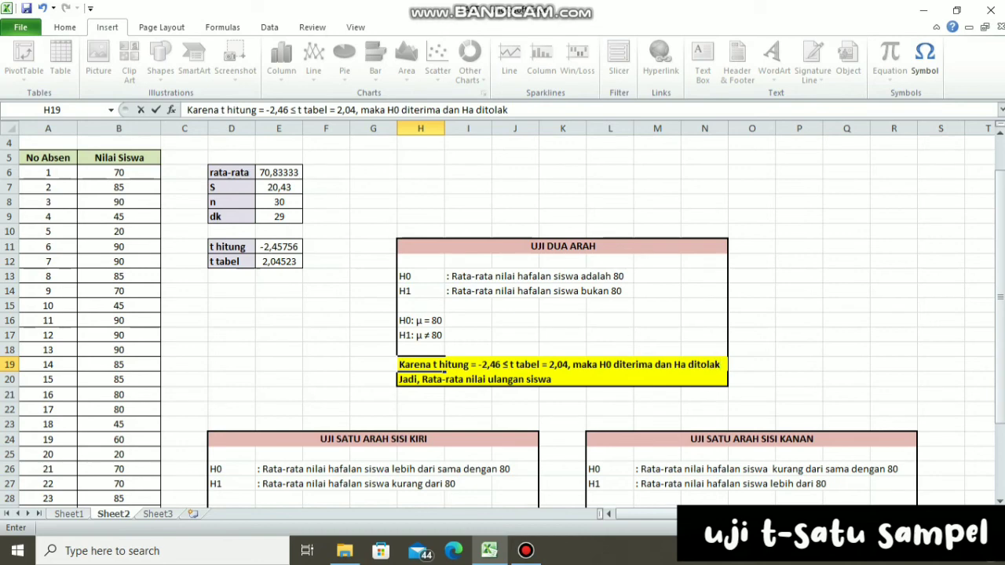
- Extend the H20 conclusion to read "Jadi, Rata-rata nilai ulangan siswa adalah 80"
left_click_drag(1000, 267, 1000, 280)
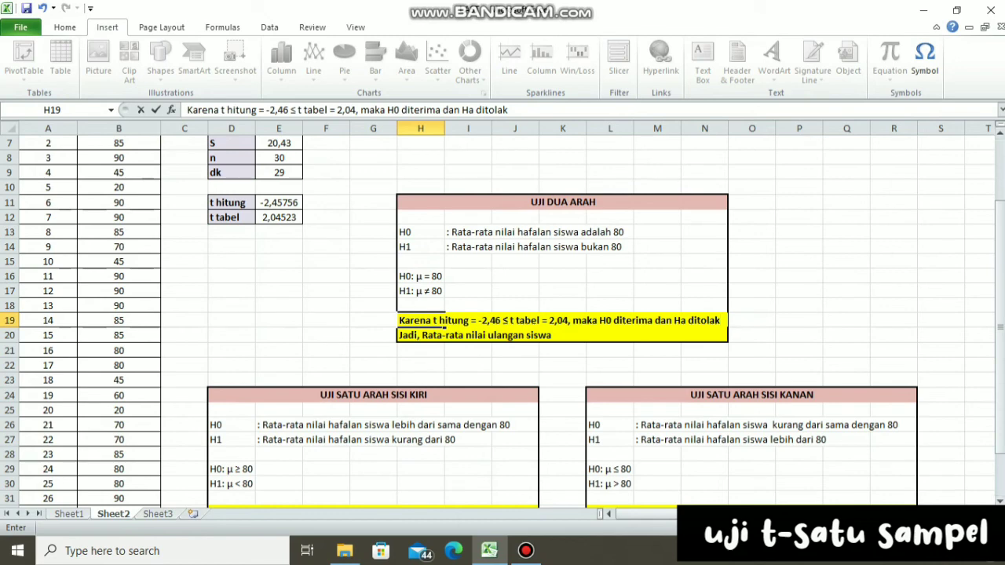
double_click(408, 335)
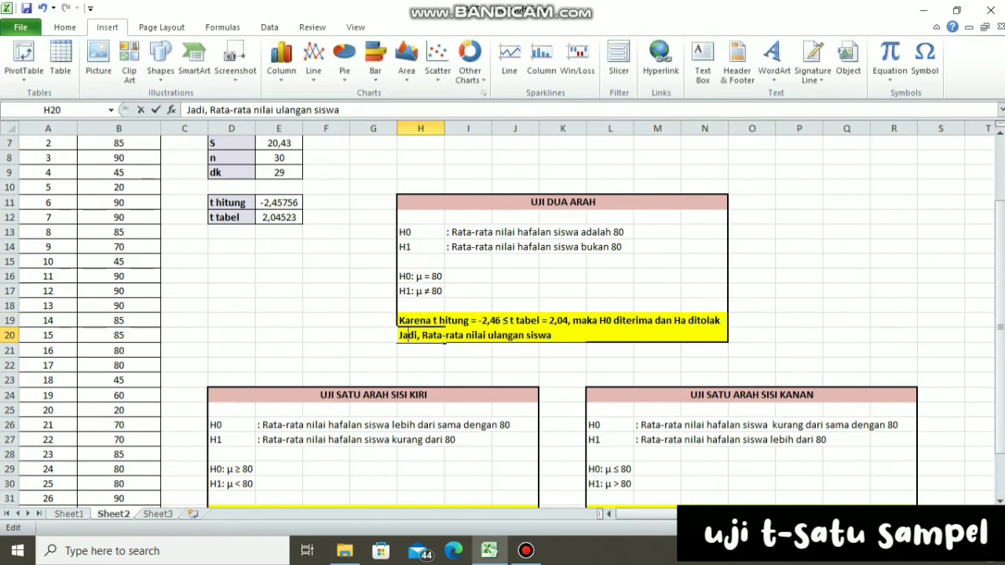
type("adalah 80")
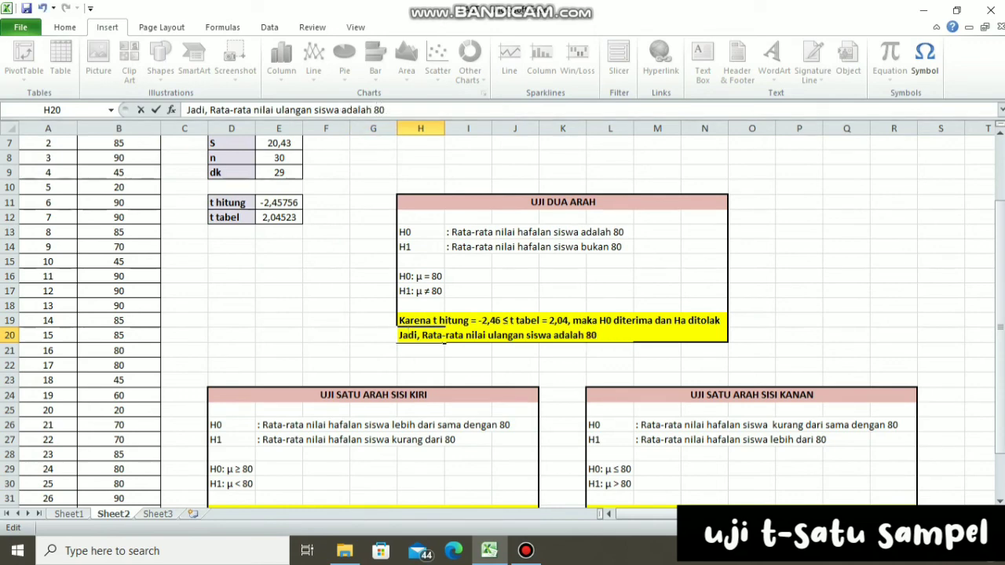
- Begin the UJI SATU ARAH SISI KIRI conclusion in D32 with "Karena t hitung = -2,46 ≤", inserting the less-than-or-equal sign as a symbol
left_click_drag(1000, 216, 999, 258)
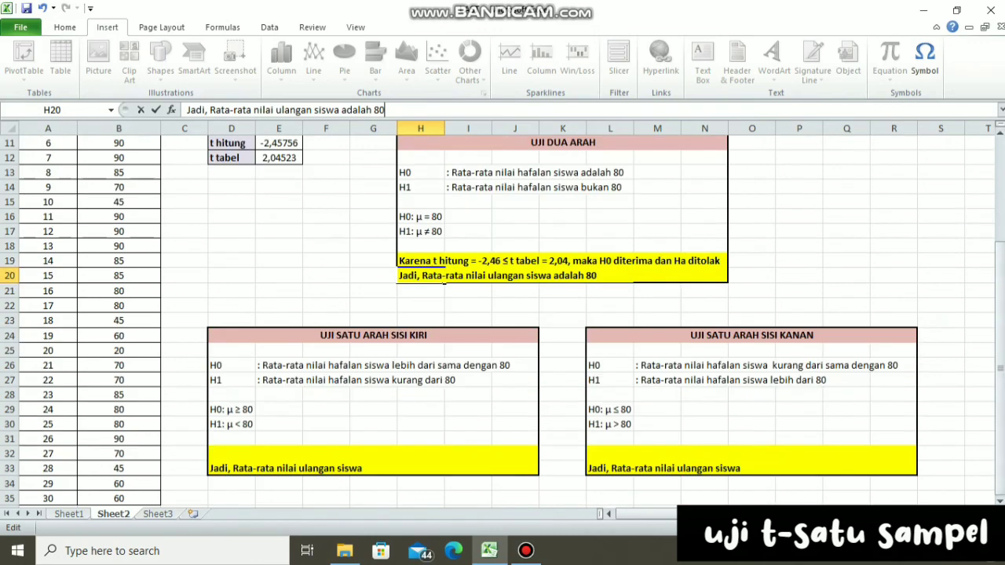
left_click(232, 453)
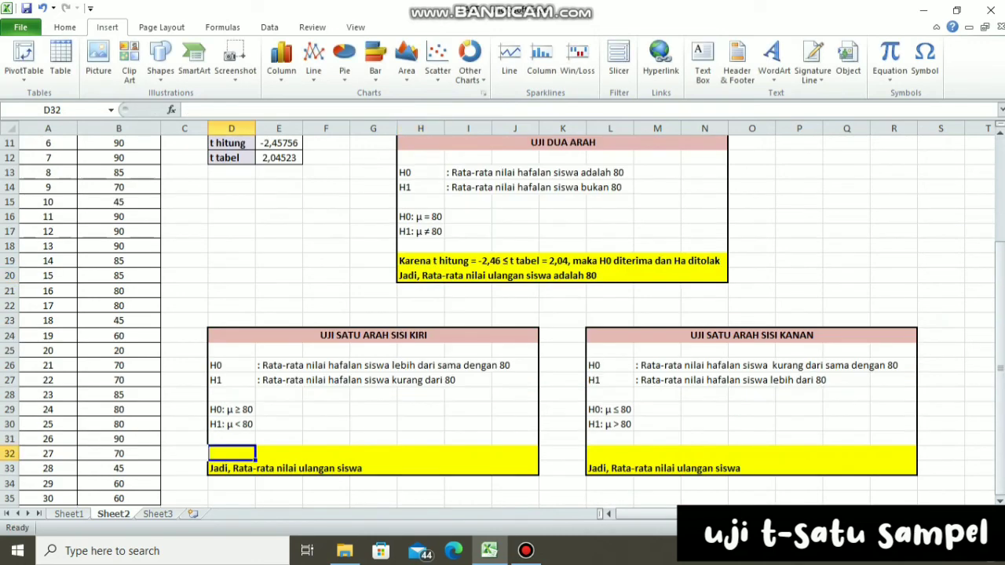
type("Karena t hit")
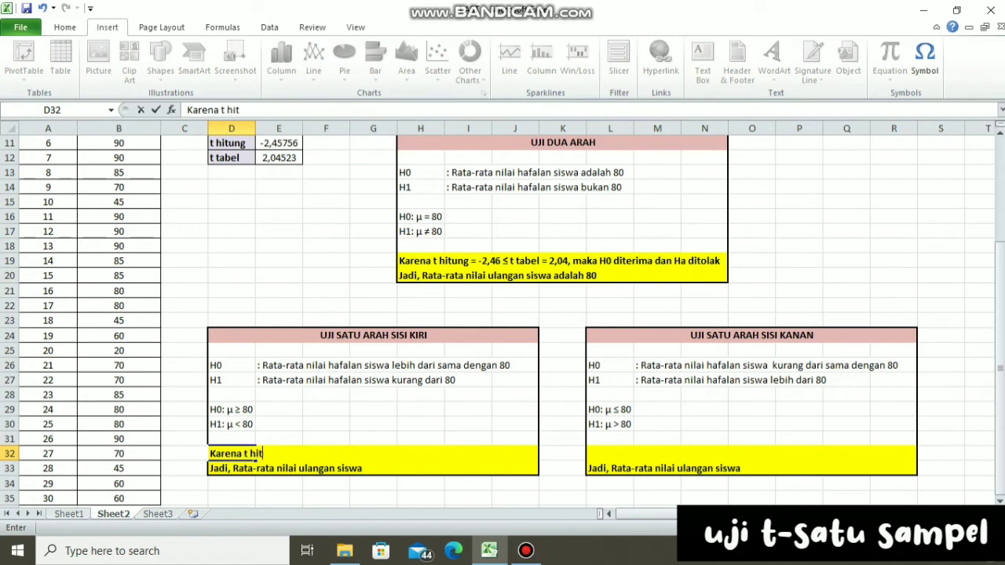
type("ung = -2,46")
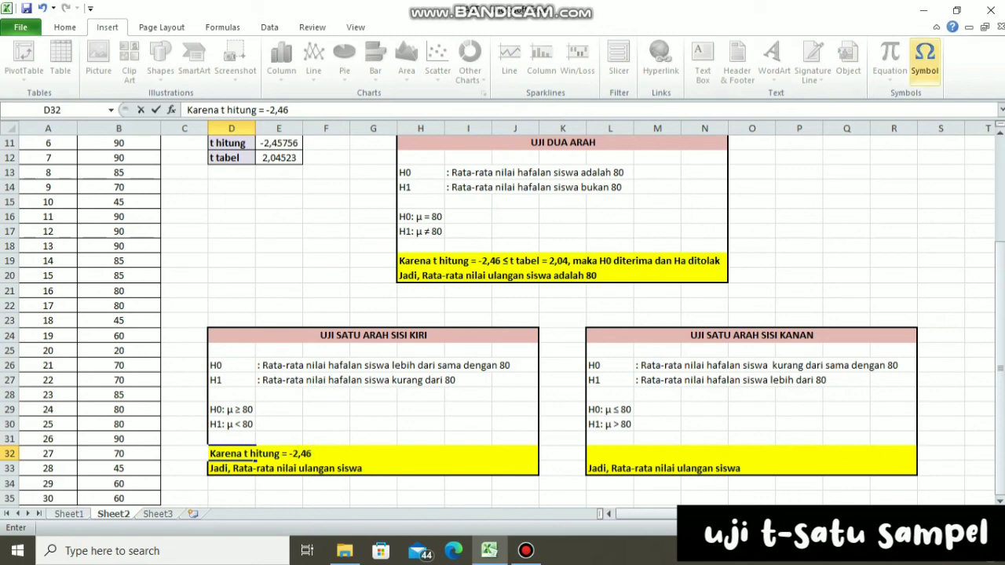
left_click(925, 59)
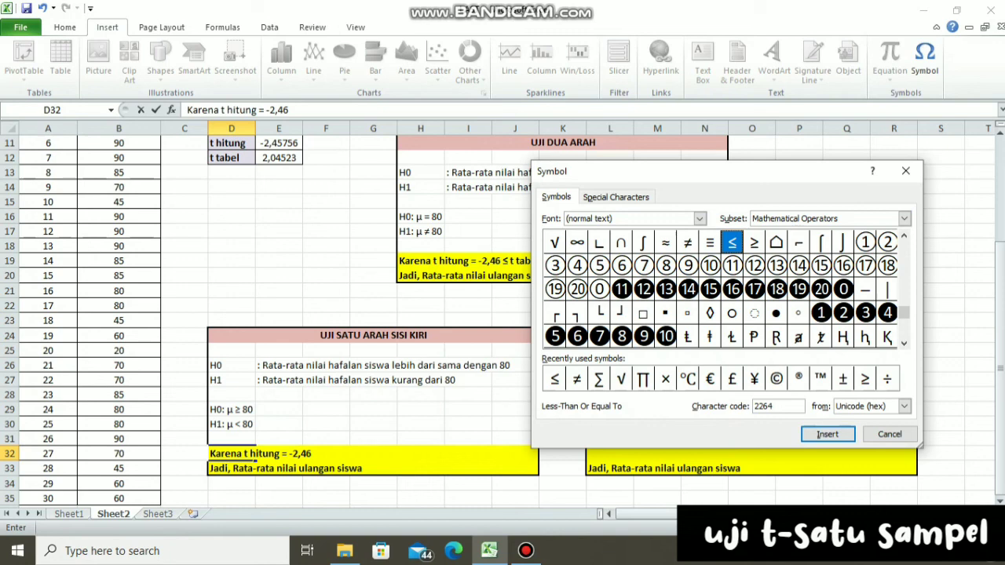
left_click(828, 434)
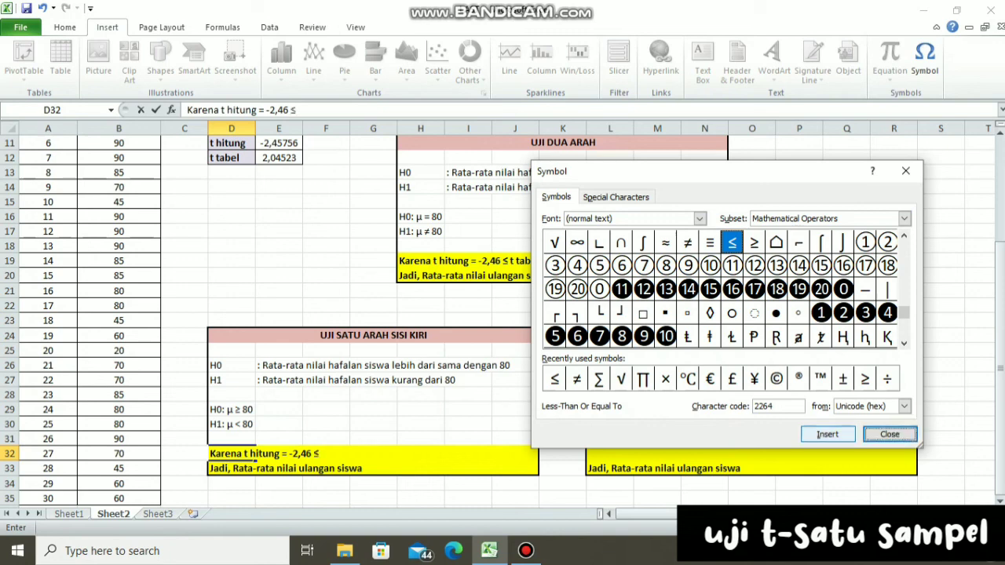
left_click(890, 435)
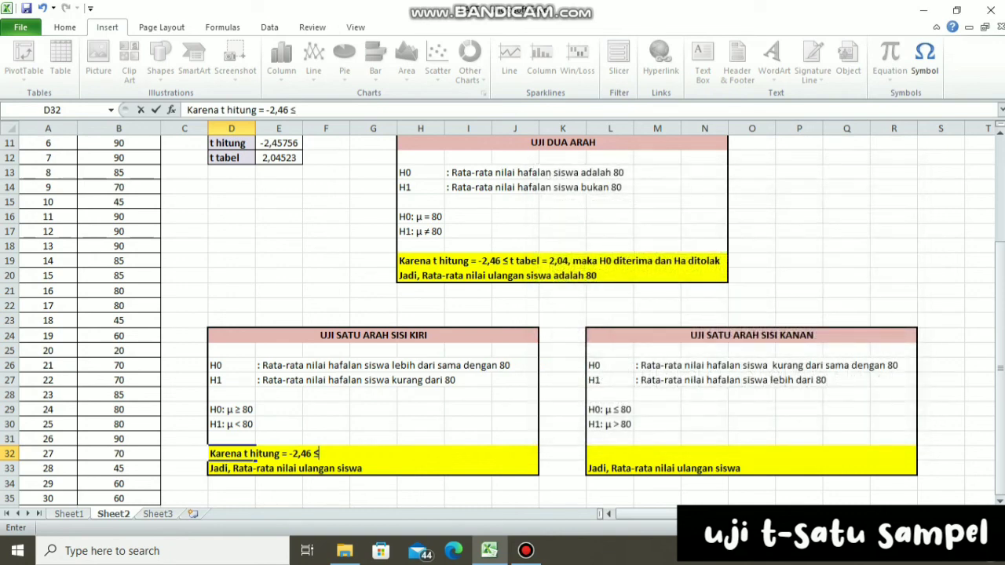
- Complete the D32 sentence with "t tabel = 2,04, maka H0 ditolak dan Ha diterima"
type("t tabel")
type("2")
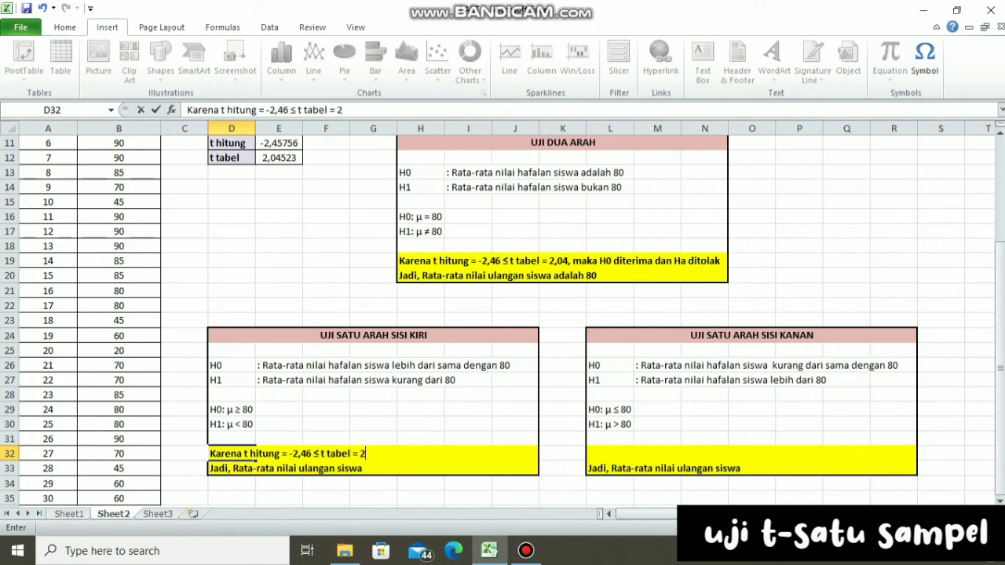
type(",04,maka")
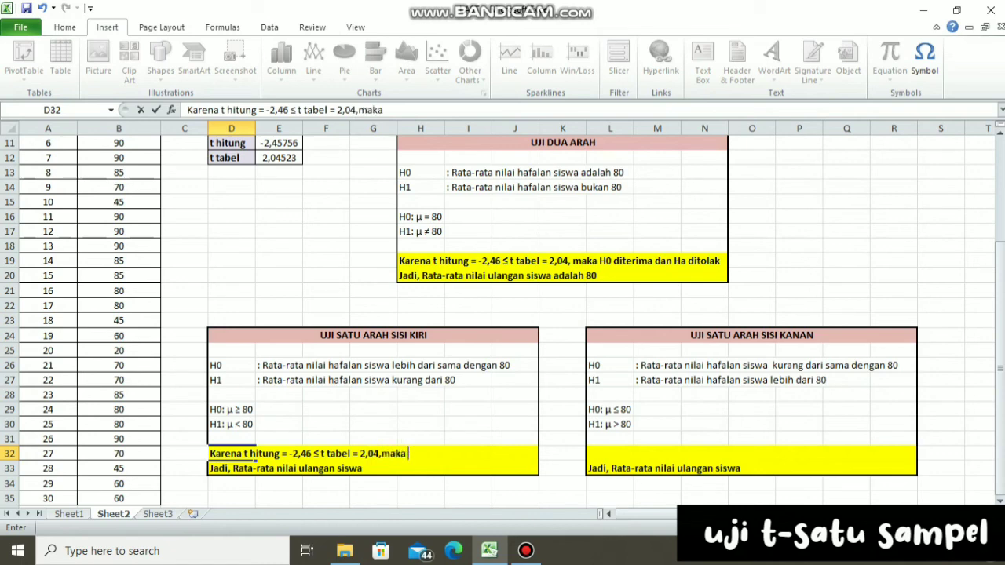
key("BackSpace")
key("BackSpace")
key("BackSpace")
key("BackSpace")
type("maka H0")
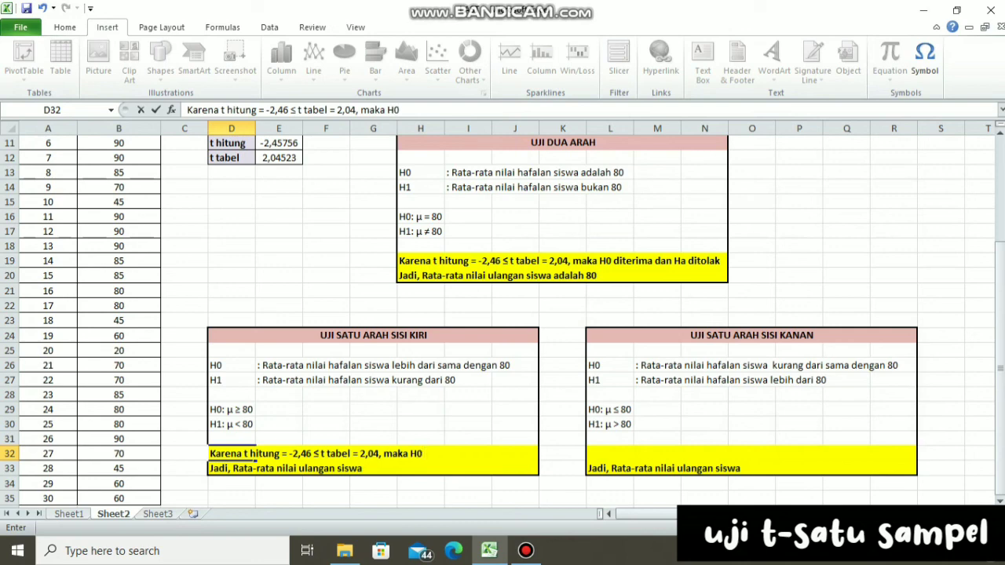
type(" ditolak dan ")
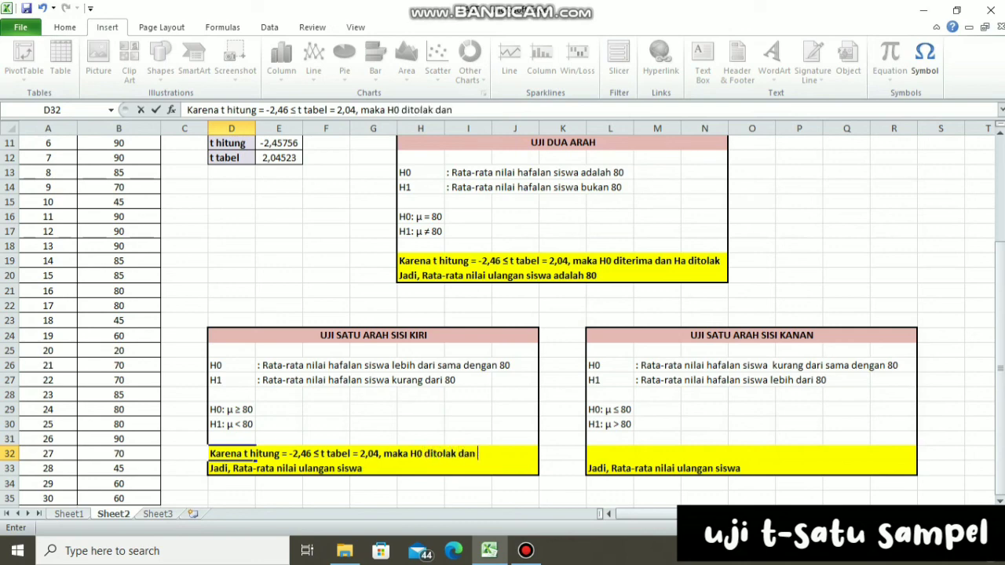
type("Ha diter")
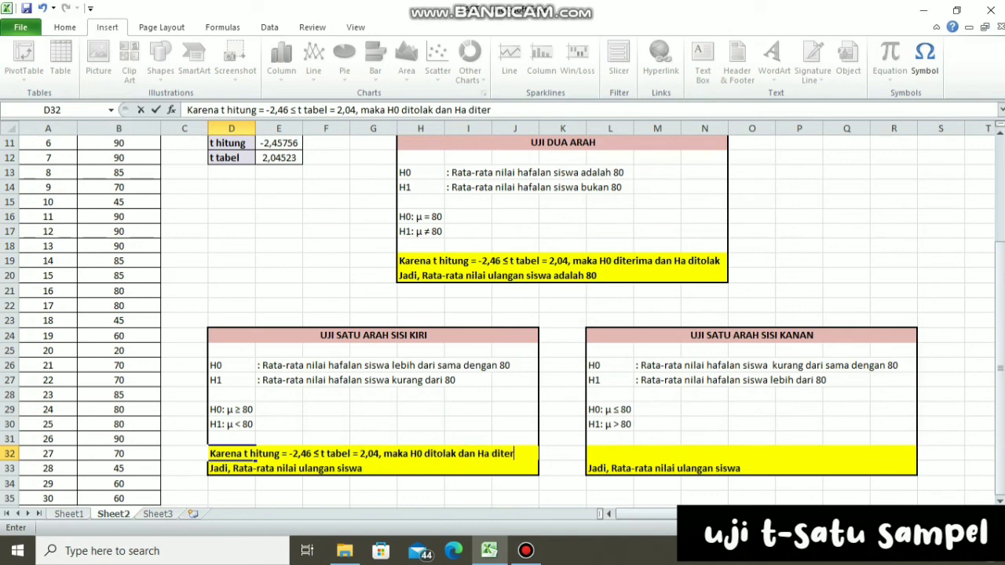
type("ima")
key("BackSpace")
key("BackSpace")
key("BackSpace")
type("ima")
key("Return")
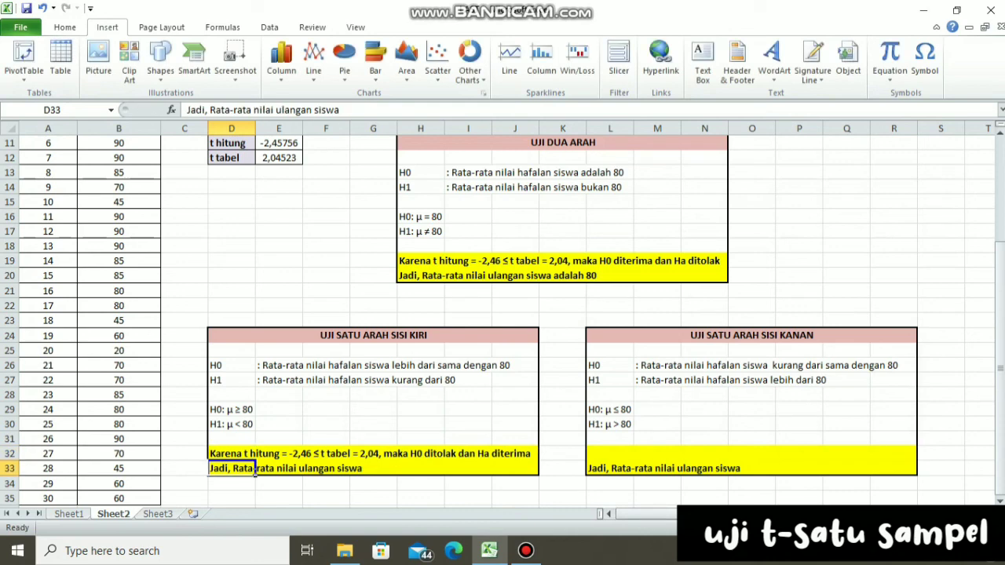
- Extend the D33 conclusion to read "Jadi, Rata-rata nilai ulangan siswa kurang dari 80"
key("F2")
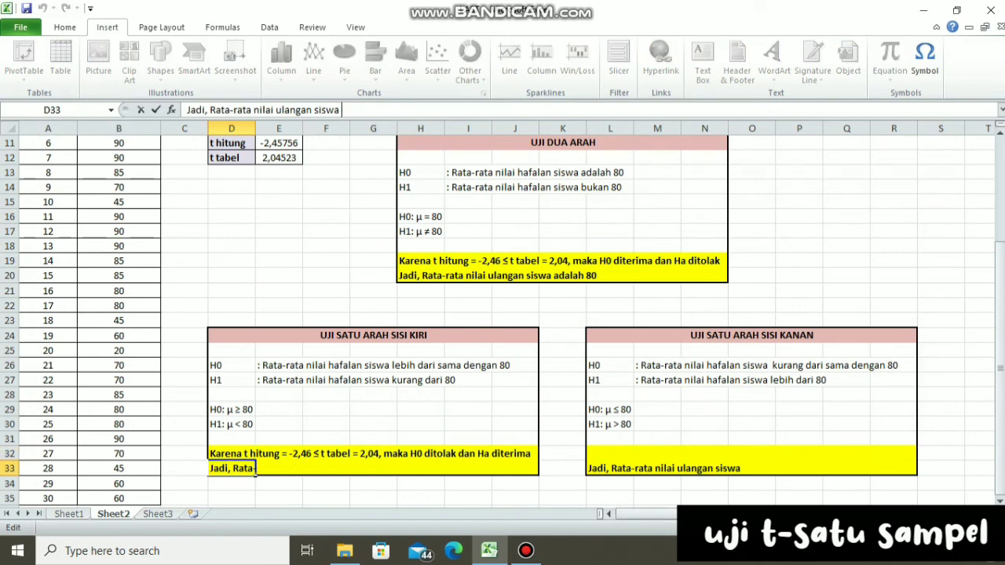
type("kurang dar")
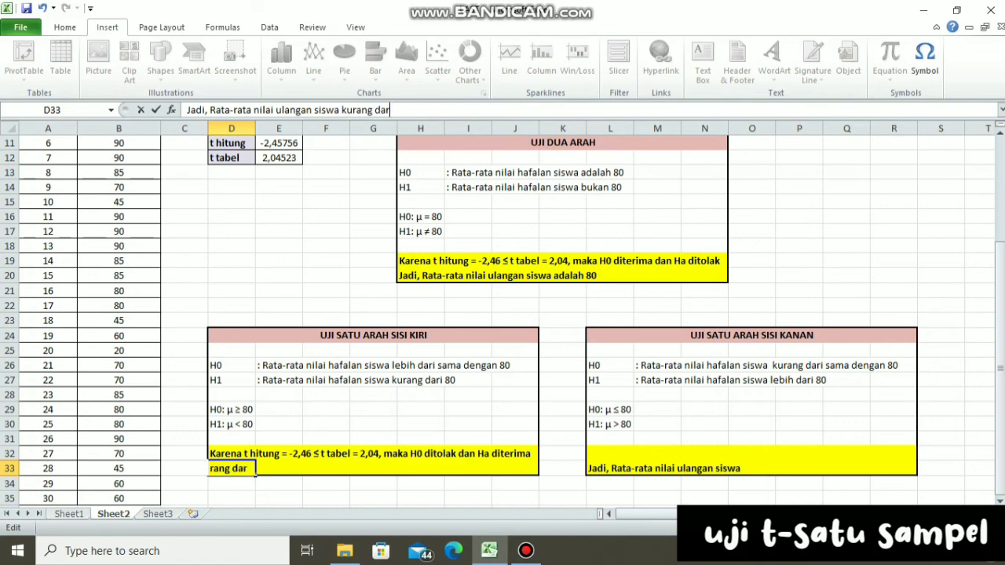
type("i 80")
- Begin the UJI SATU ARAH SISI KANAN conclusion in L32 with "Karena t hitung = -2,46 ≤", inserting the less-than-or-equal sign as a symbol
left_click(610, 454)
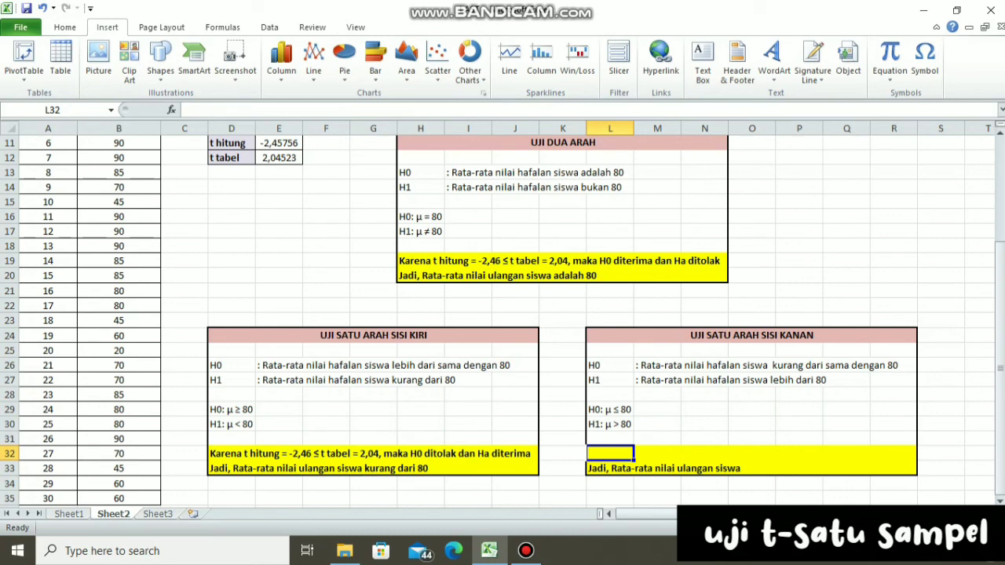
type("Karena")
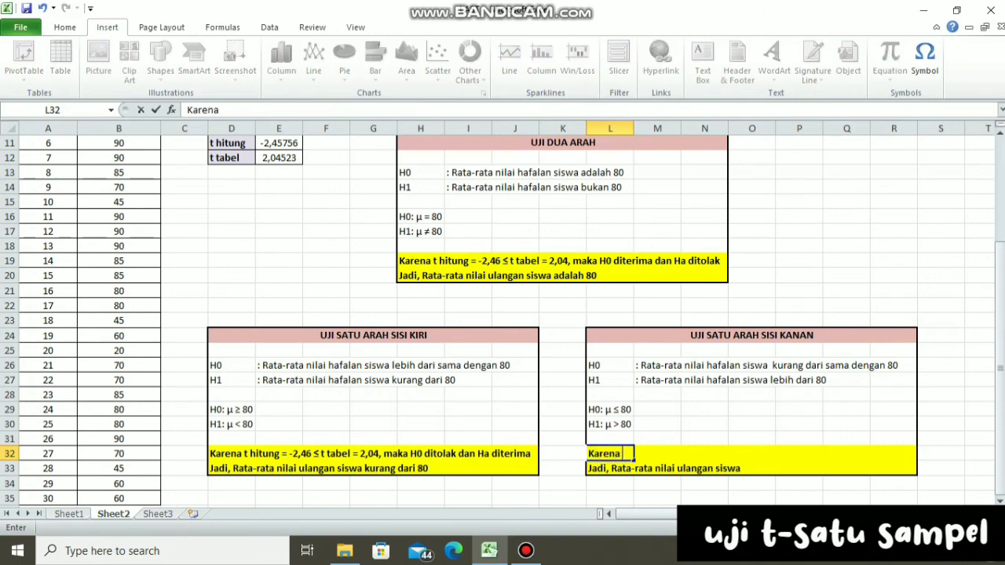
type(" t hitung,")
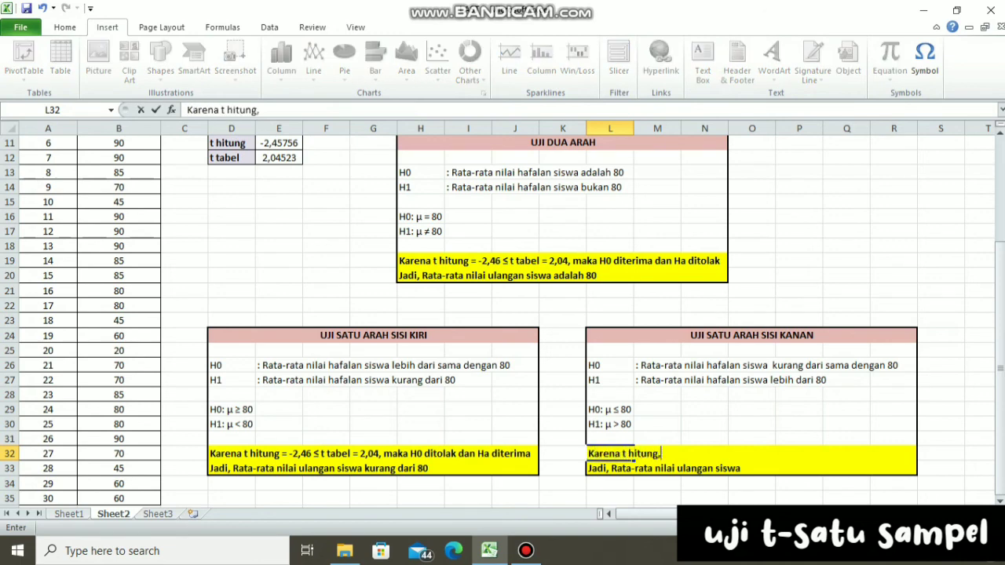
key("BackSpace")
type("-")
key("BackSpace")
type("= -2,46")
left_click(924, 61)
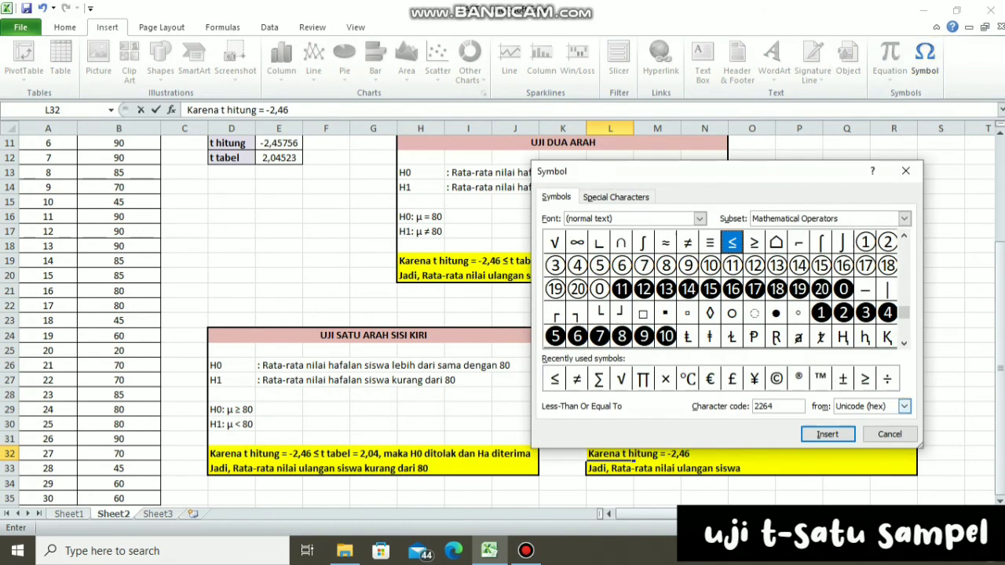
left_click(828, 434)
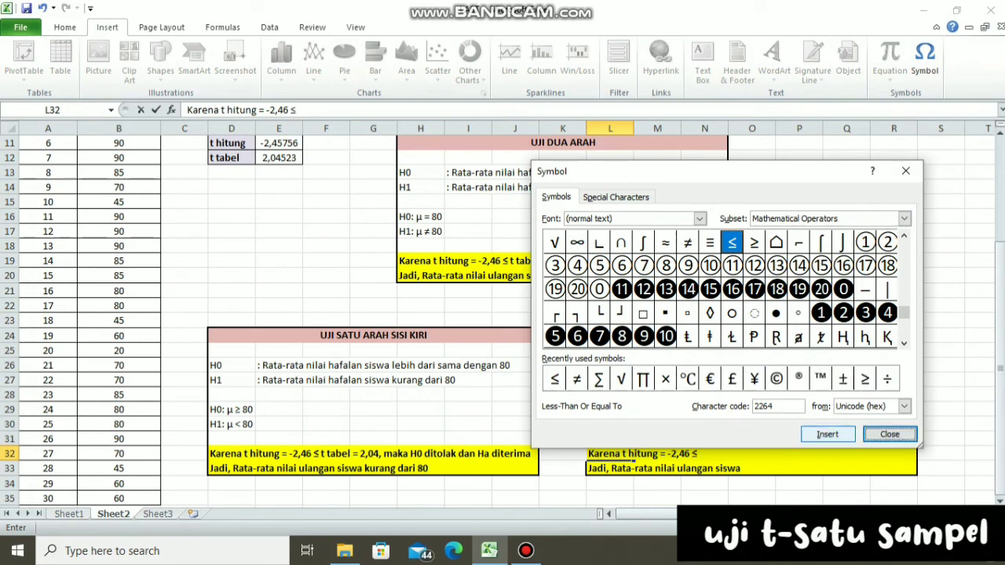
key("Escape")
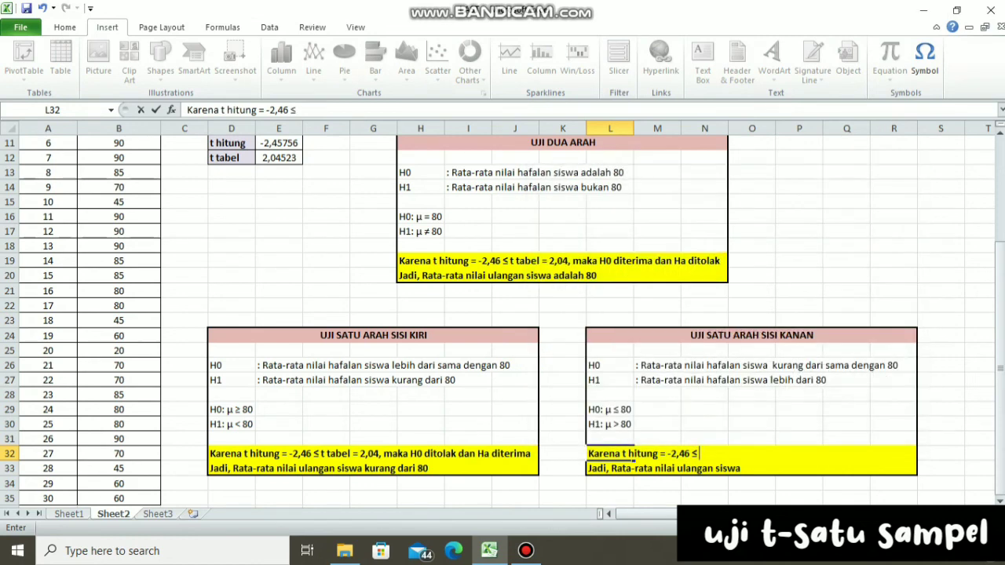
- Complete the L32 sentence with "t tabel = 2,04, maka H0 ditolak dan Ha diterima"
type("t tabel = 2,0")
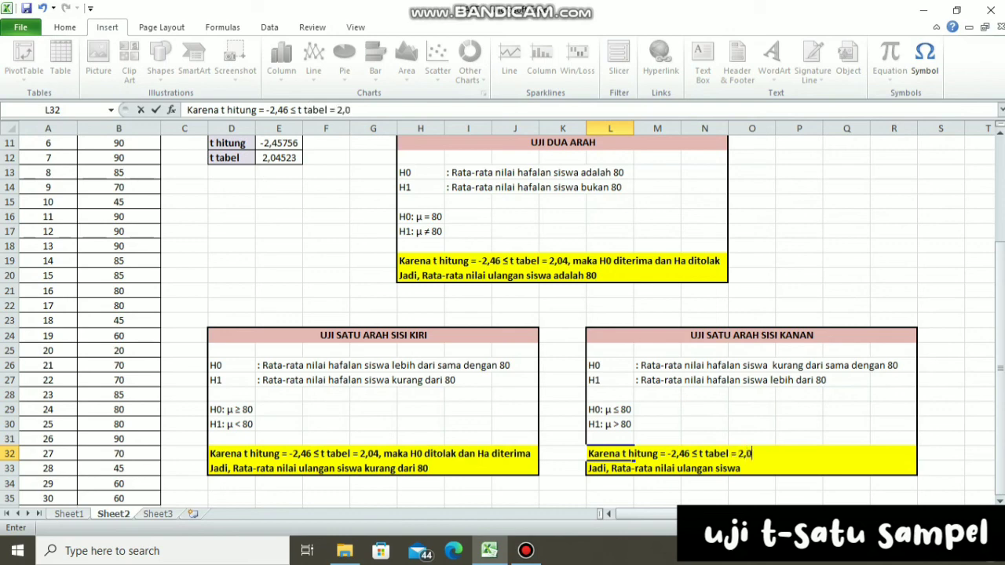
type("4, maka H0 d")
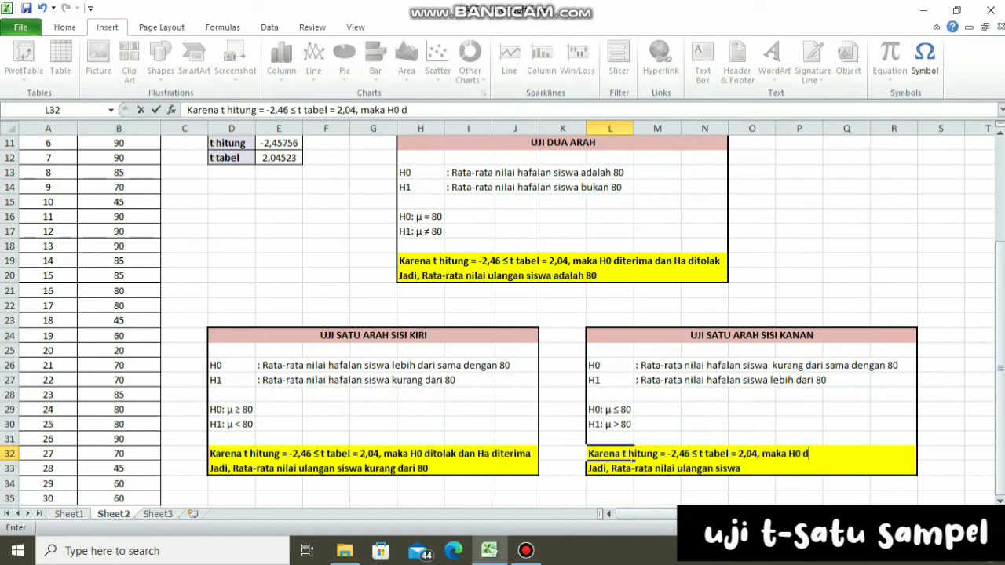
type("itolak dan")
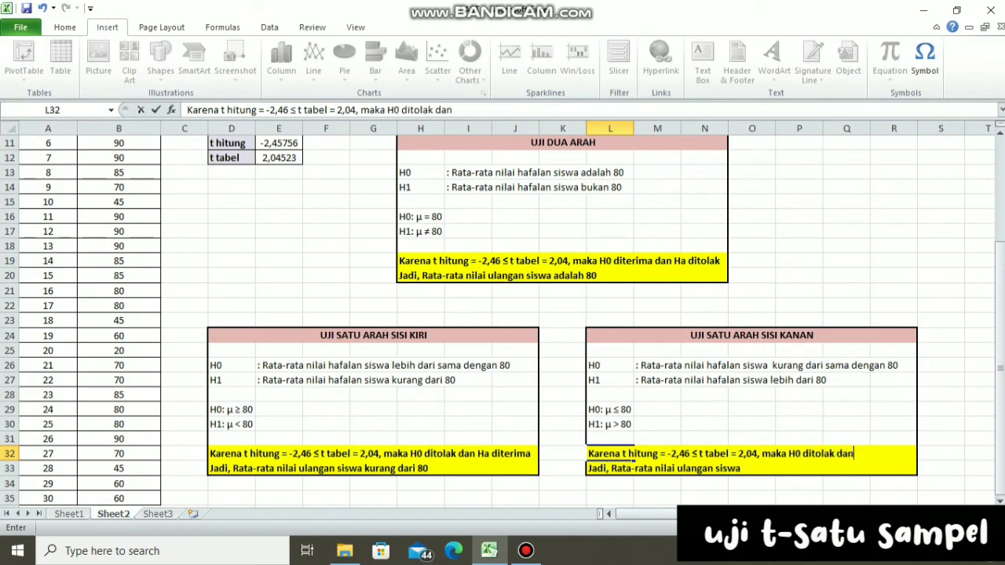
type(" Ha diter")
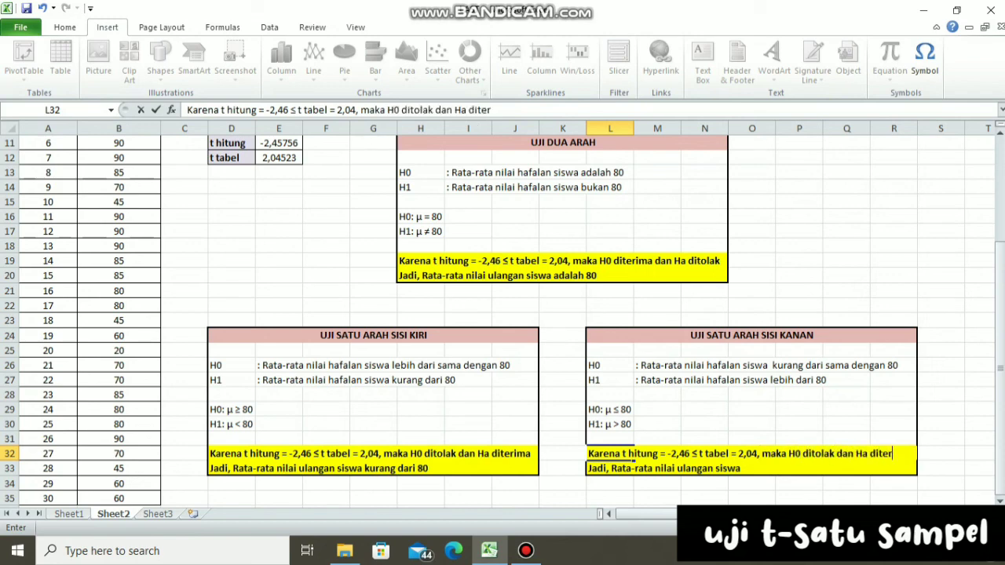
type("ima")
key("Return")
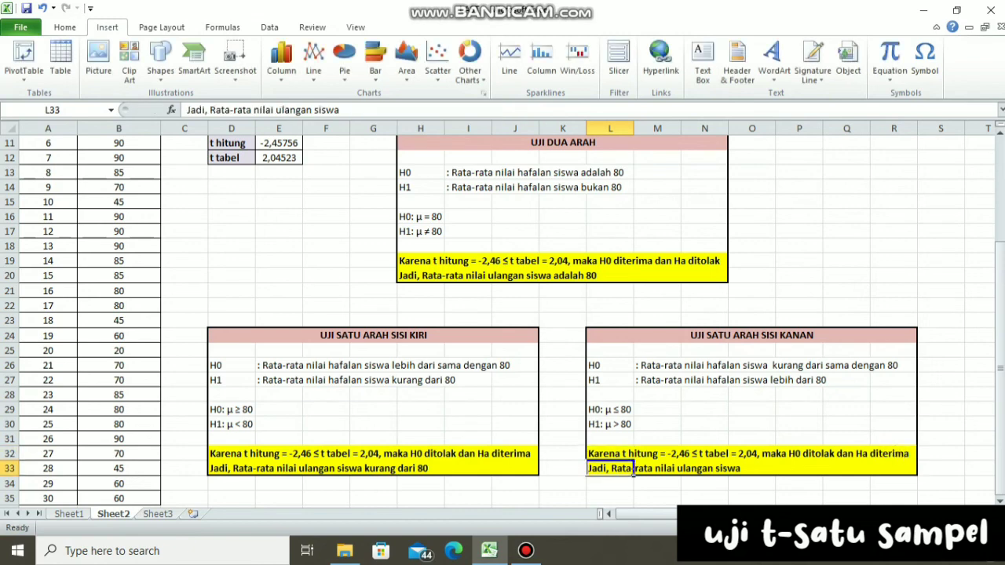
- Extend the L33 conclusion to read "Jadi, Rata-rata nilai ulangan siswa kurang dari sama dengan 80"
double_click(633, 469)
type("kurang ")
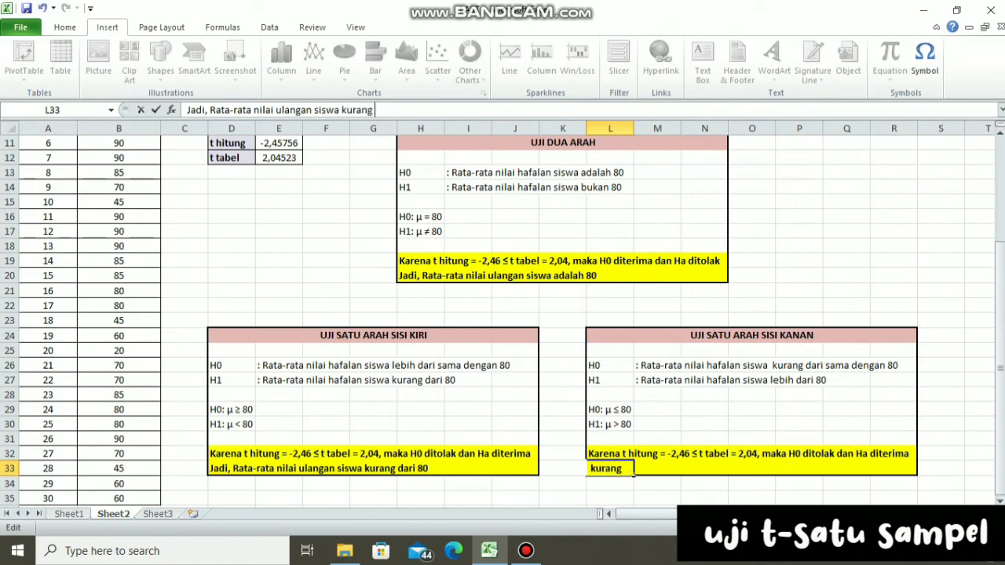
type("dari sama de")
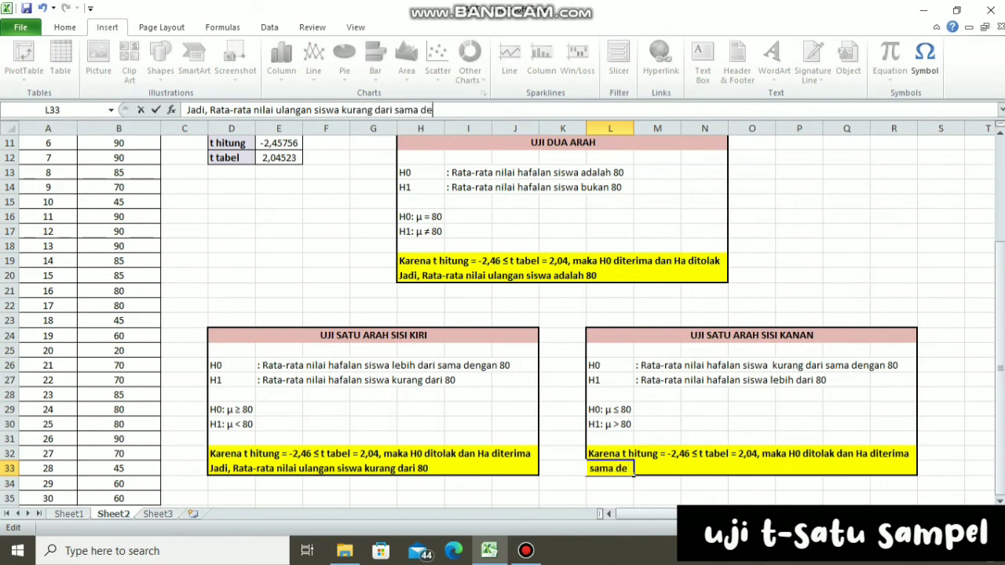
type("ngan 80")
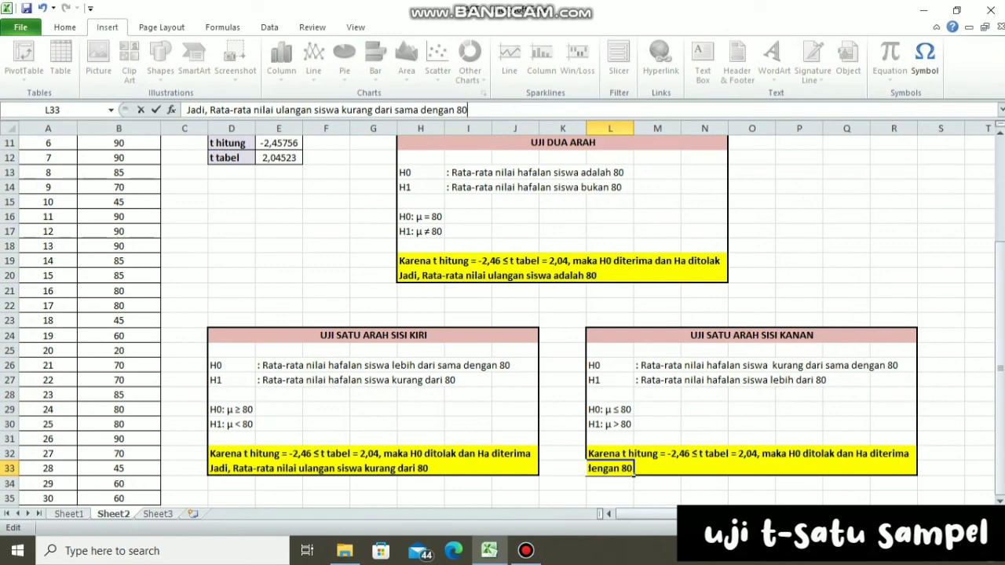
left_click(847, 261)
left_click_drag(1001, 308, 1000, 305)
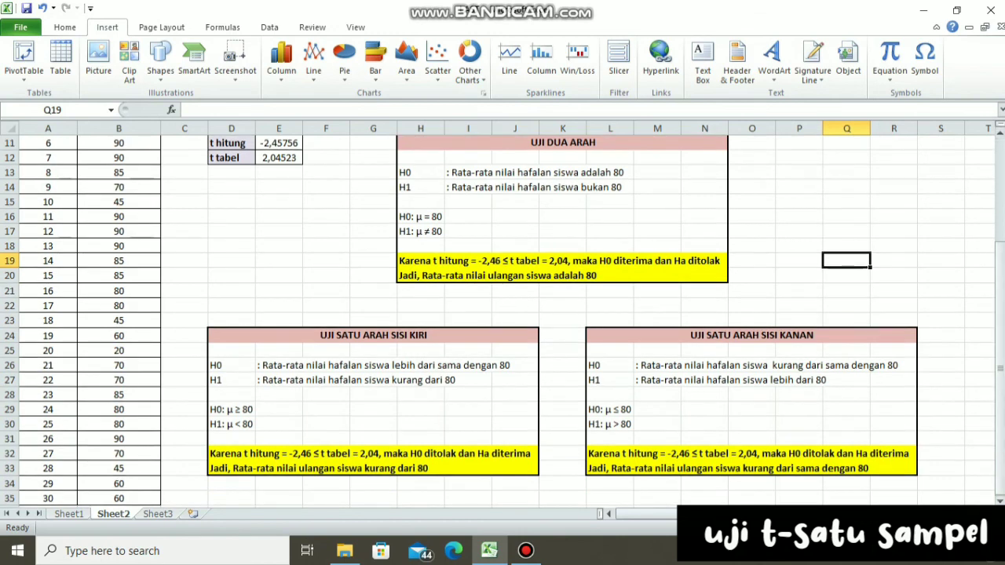